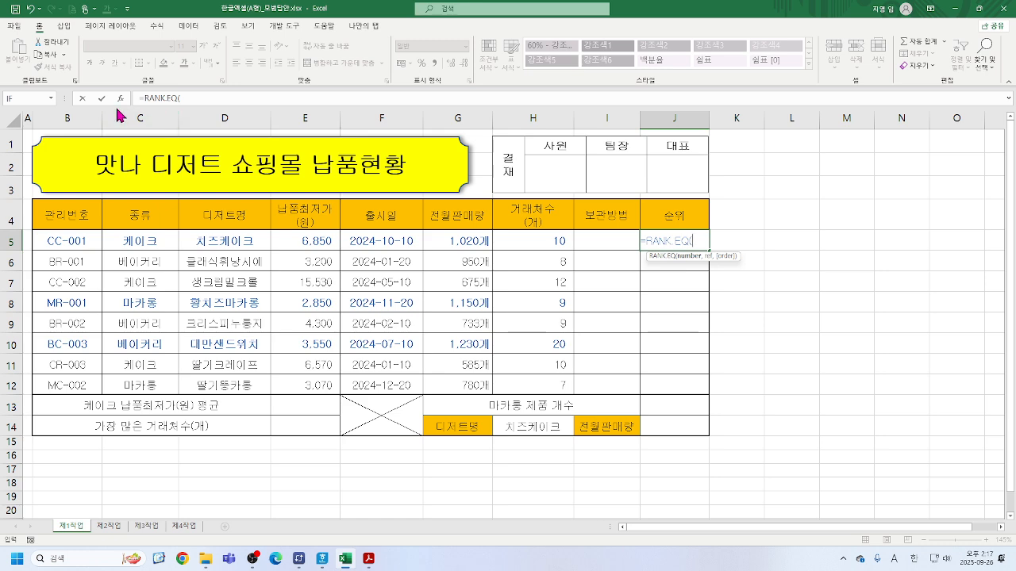
# Step: Complete the RANK.EQ formula in J5 with G5 as Number and $G$5:$G$12 as Ref, leaving Order empty
pyautogui.click(120, 99)
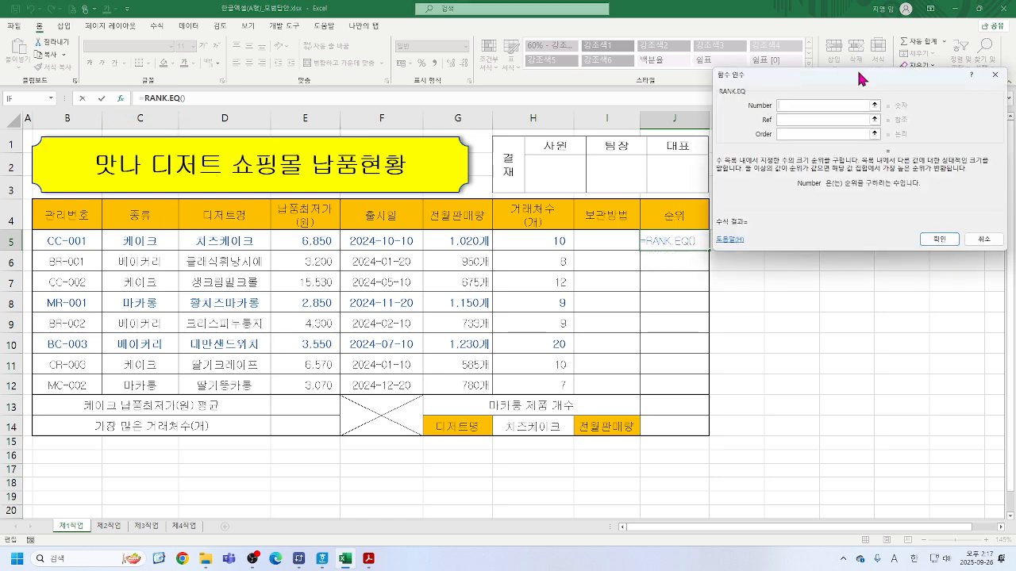
pyautogui.moveTo(863, 74); pyautogui.dragTo(825, 41)
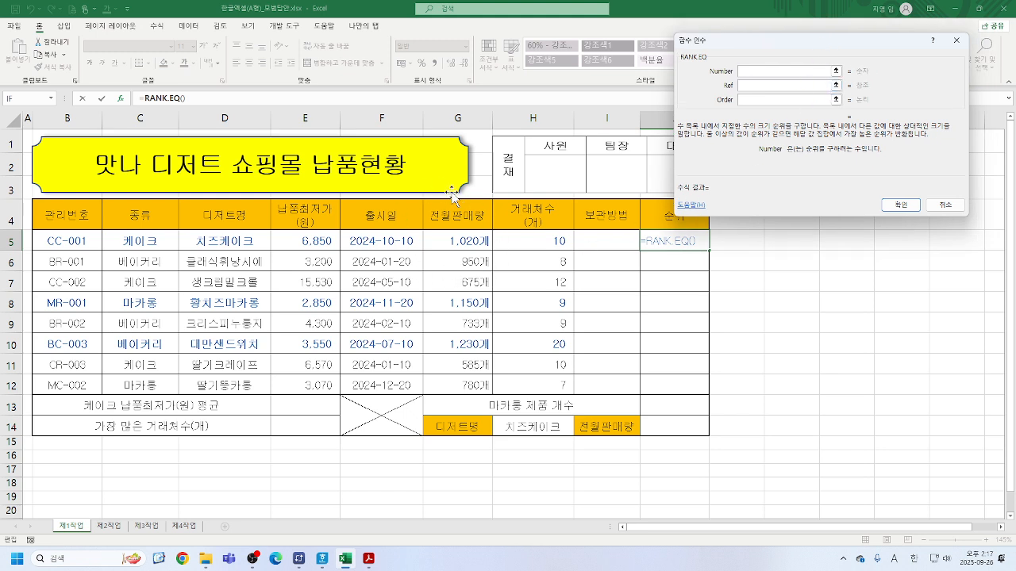
pyautogui.click(460, 241)
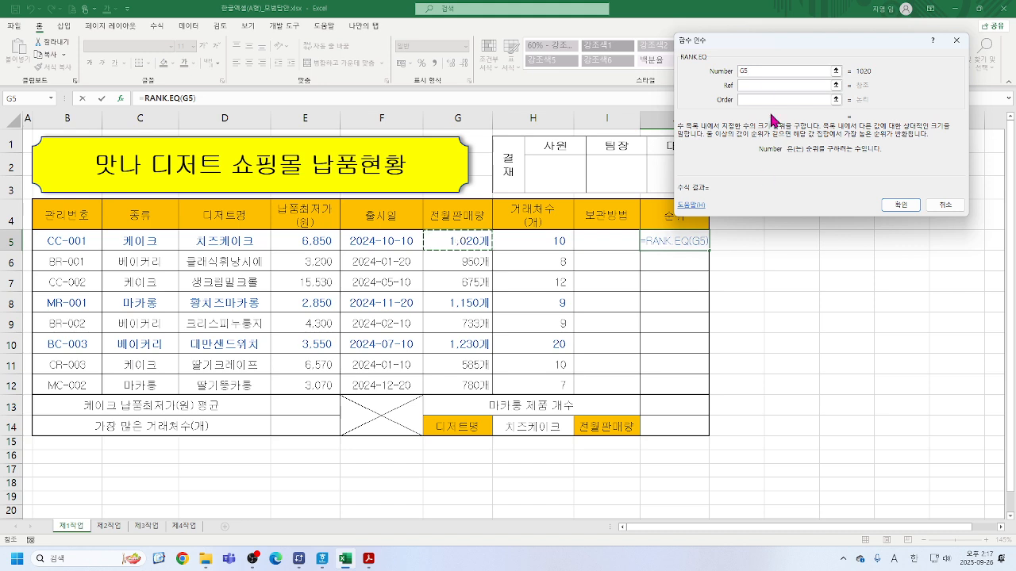
pyautogui.click(753, 86)
pyautogui.moveTo(462, 241); pyautogui.dragTo(461, 343)
pyautogui.moveTo(460, 378); pyautogui.dragTo(448, 377)
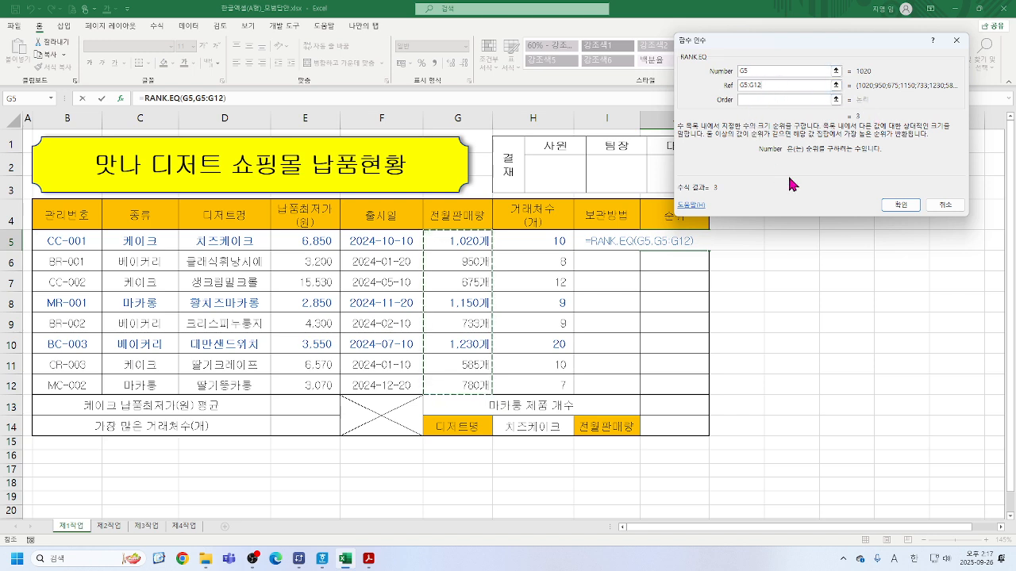
pyautogui.press('F4')
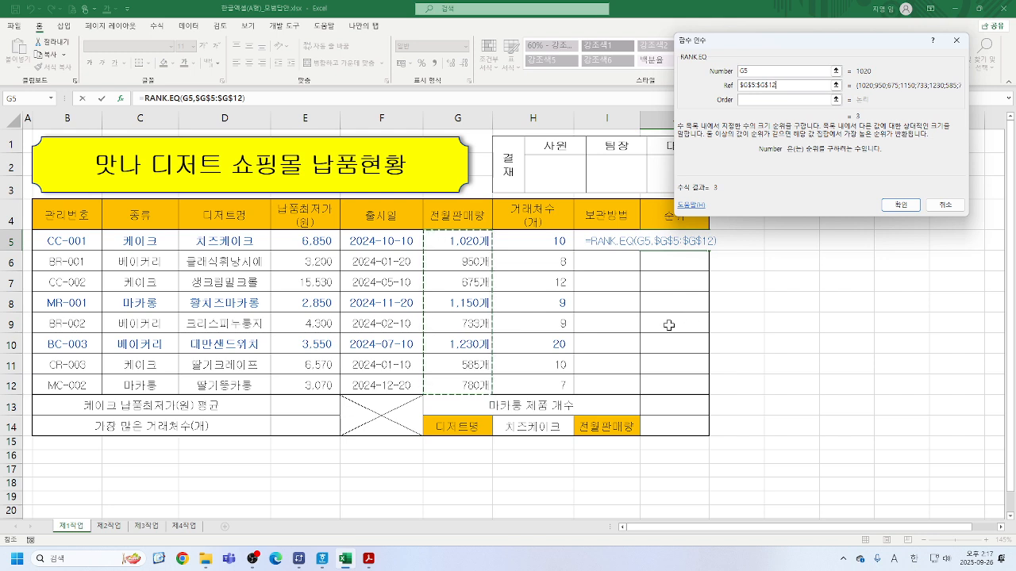
pyautogui.click(767, 99)
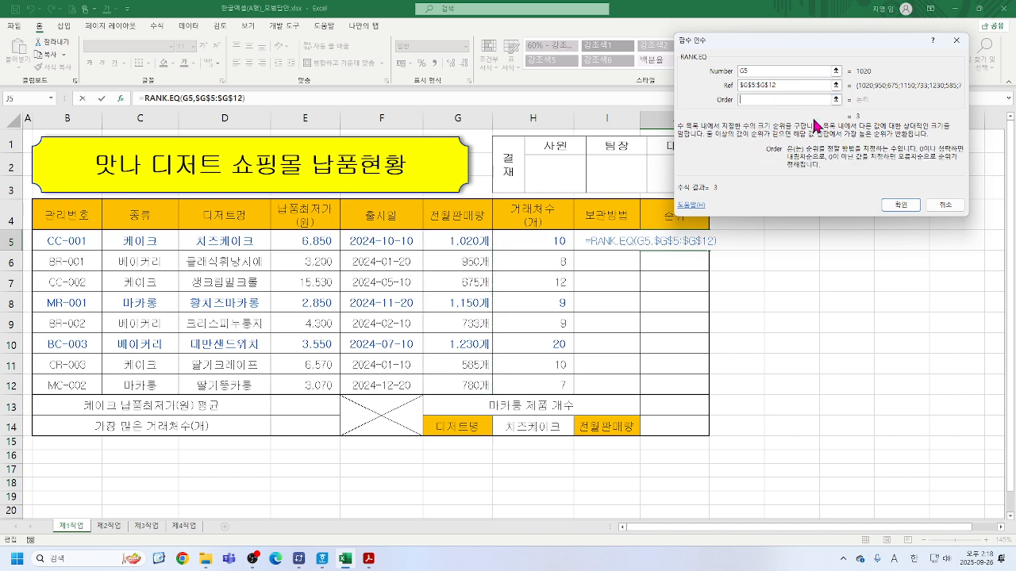
pyautogui.write('0')
pyautogui.press('BackSpace')
pyautogui.click(901, 203)
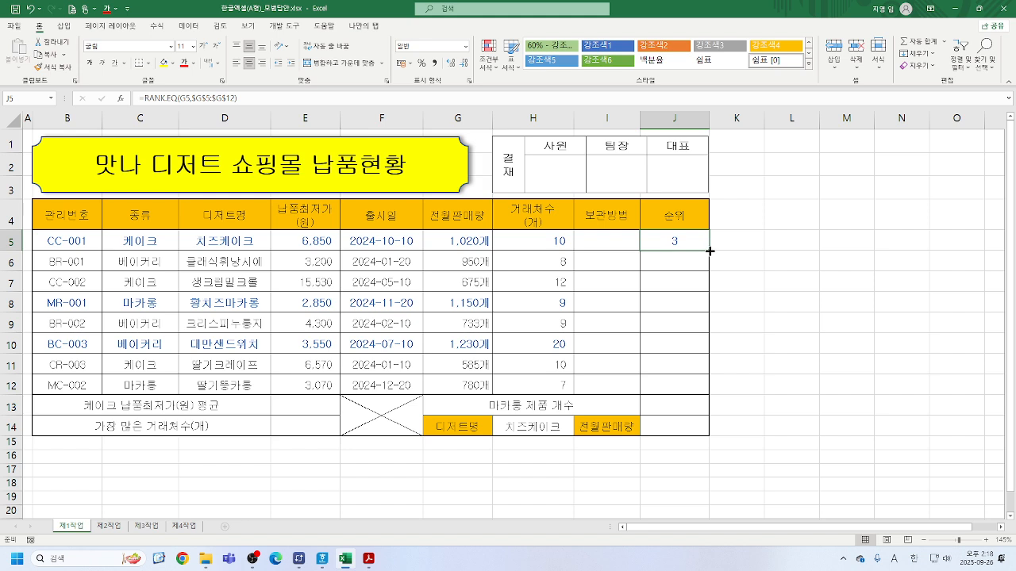
# Step: Fill the rank formula from J5 down through J12
pyautogui.moveTo(710, 251); pyautogui.dragTo(713, 395)
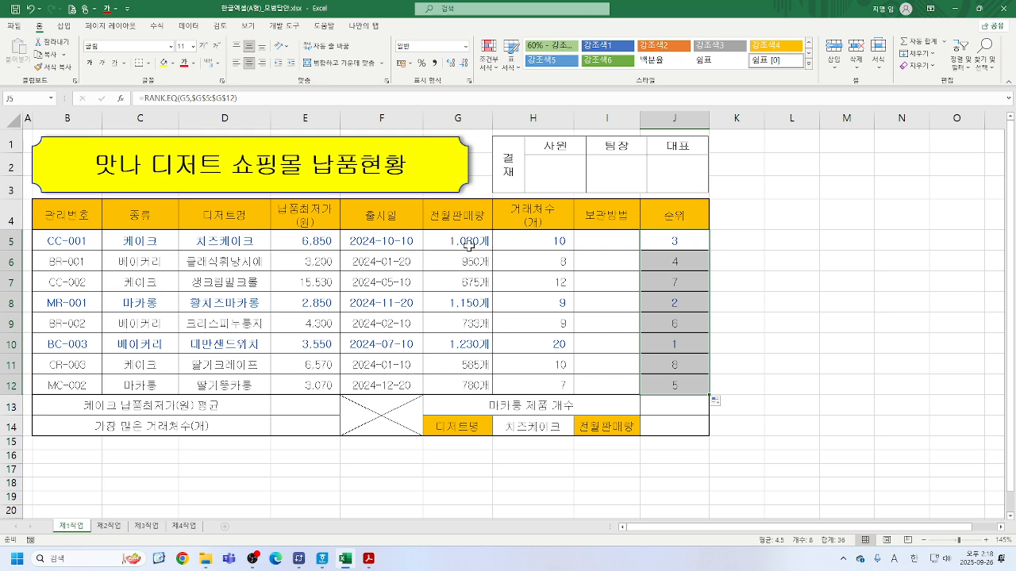
pyautogui.click(732, 296)
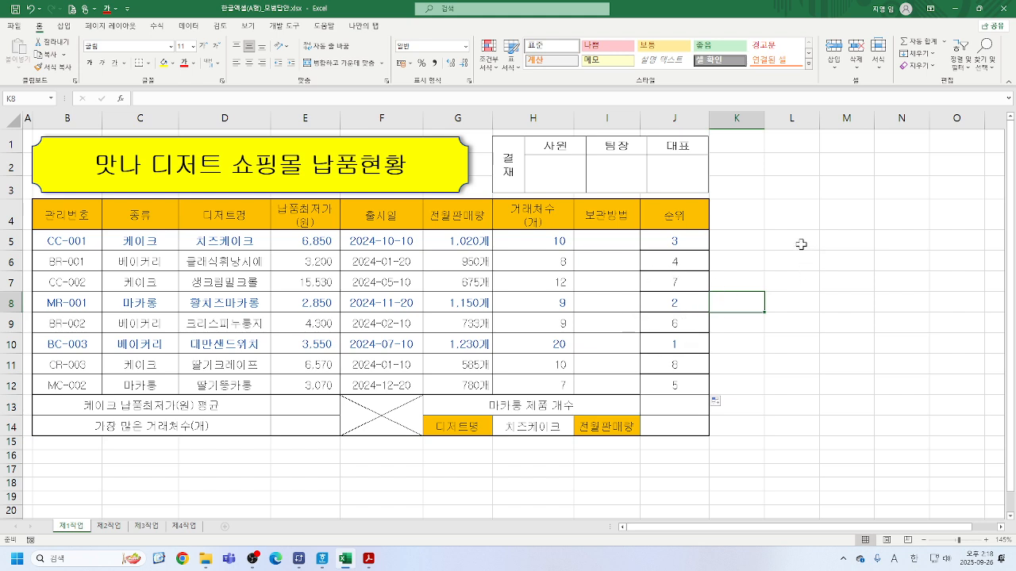
pyautogui.click(679, 242)
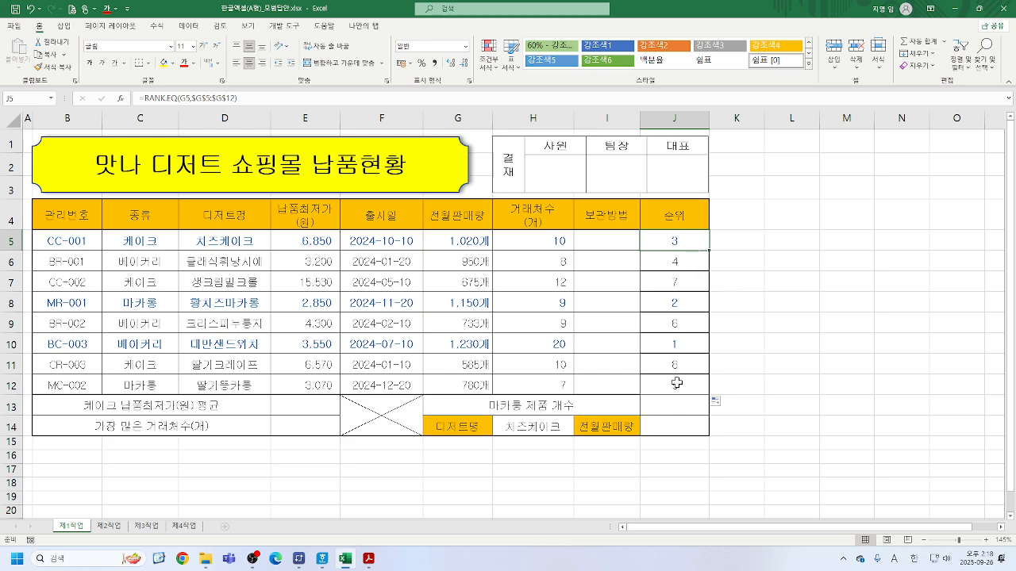
pyautogui.click(735, 237)
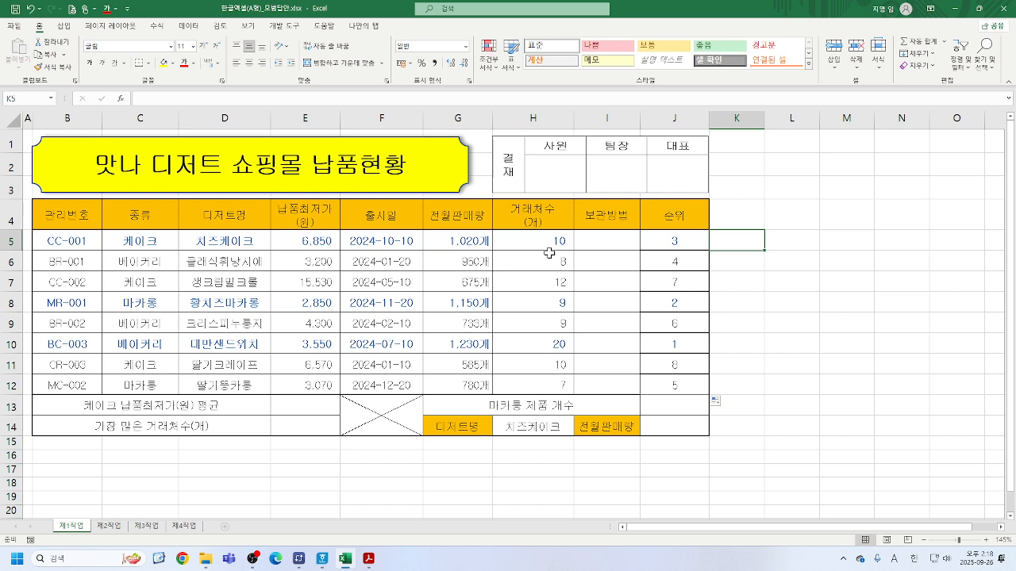
# Step: Apply all borders and a thick outside border to B4:J14, plus thick outside borders around B4:J4 and B13:J14
pyautogui.moveTo(60, 210); pyautogui.dragTo(674, 427)
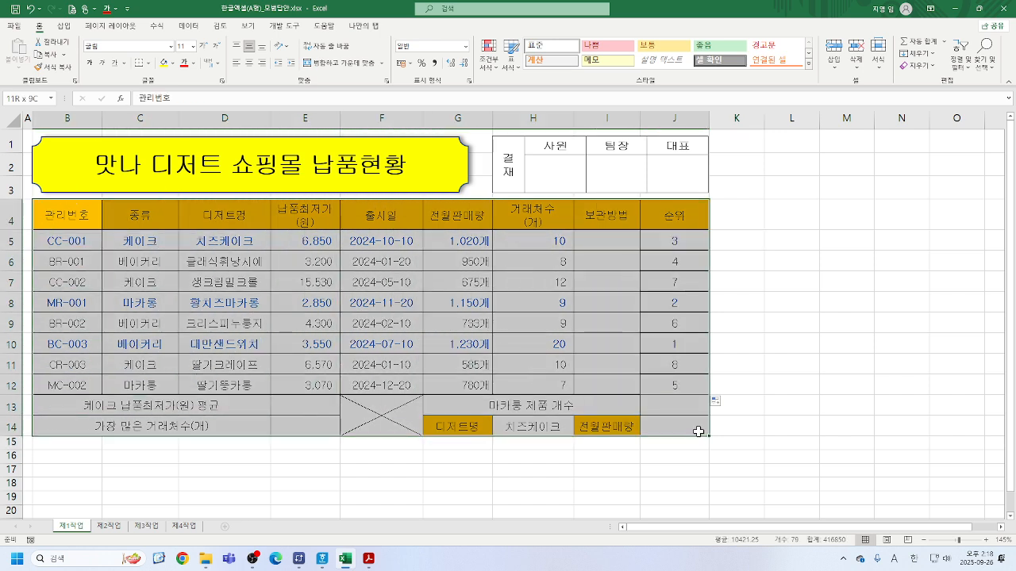
pyautogui.click(148, 63)
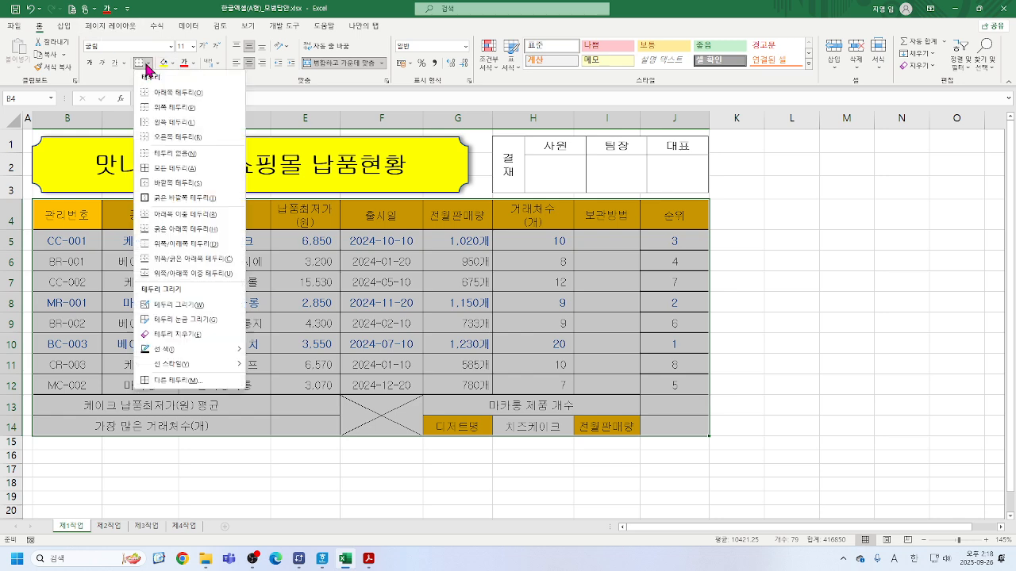
pyautogui.click(178, 169)
pyautogui.click(148, 63)
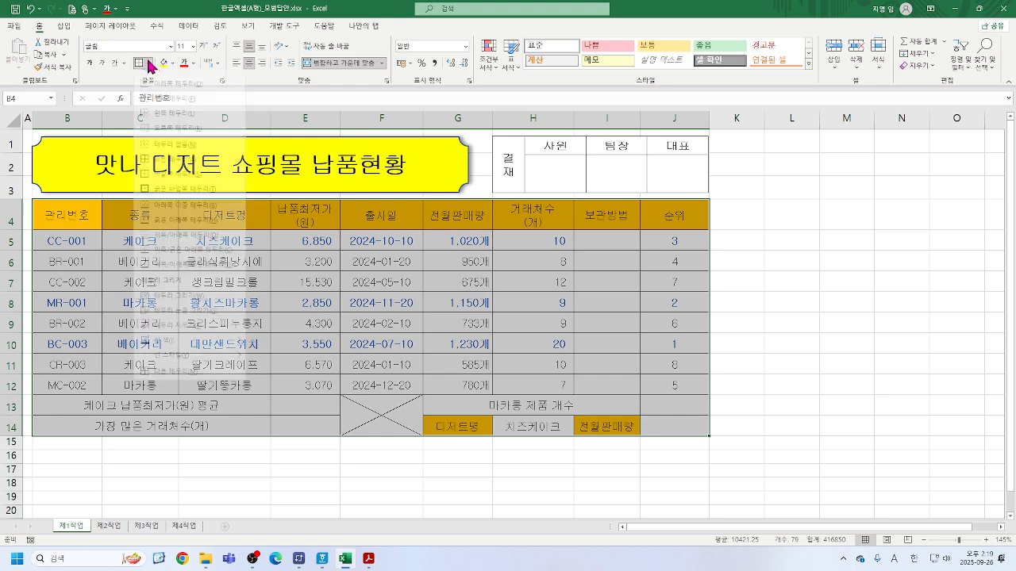
pyautogui.click(187, 198)
pyautogui.moveTo(71, 214); pyautogui.dragTo(680, 219)
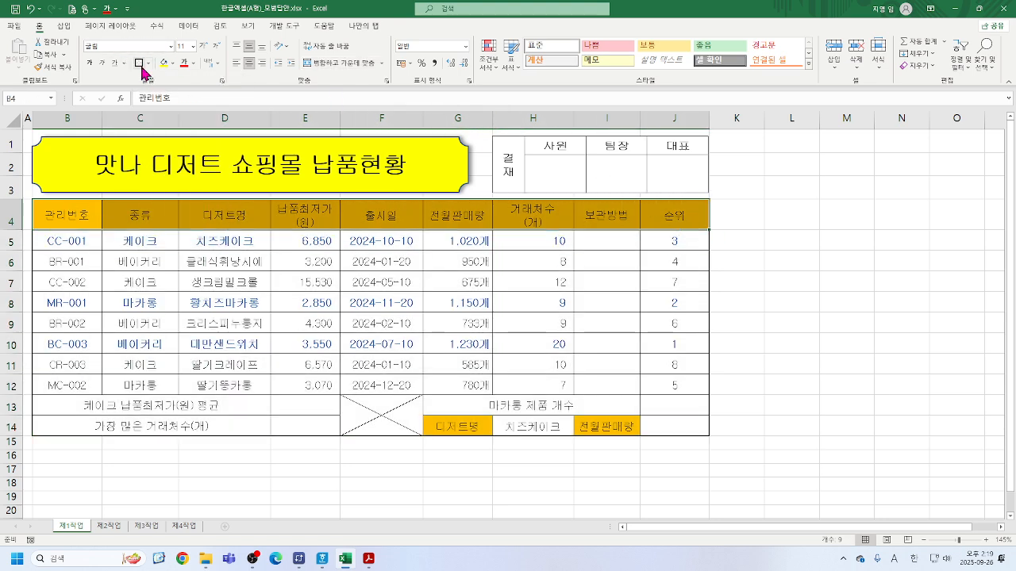
pyautogui.moveTo(56, 409); pyautogui.dragTo(679, 422)
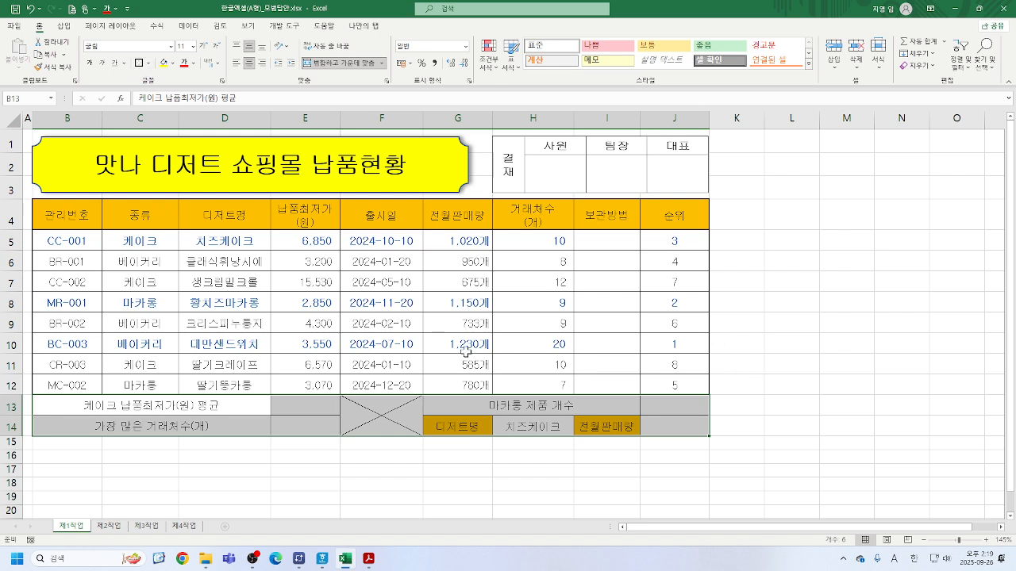
# Step: Copy the RANK.EQ formula in J5 down to J12 again over the bordered 순위 cells
pyautogui.click(652, 246)
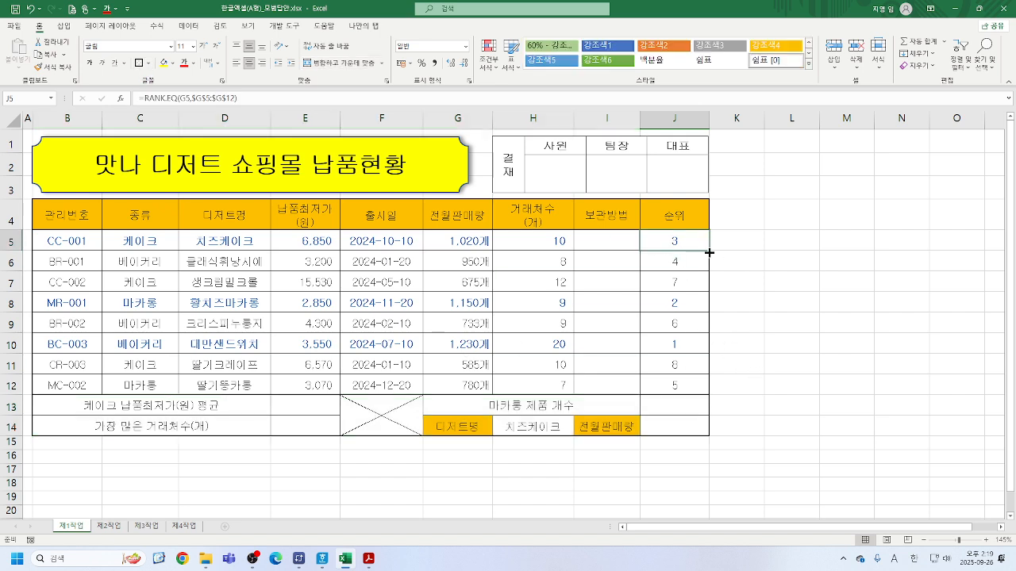
pyautogui.moveTo(708, 250); pyautogui.dragTo(739, 397)
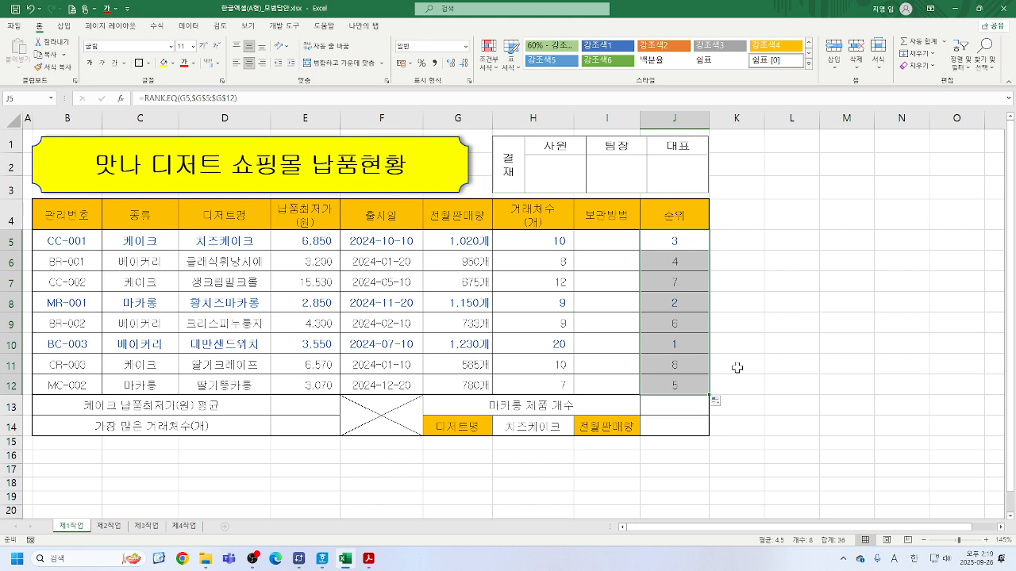
pyautogui.click(680, 241)
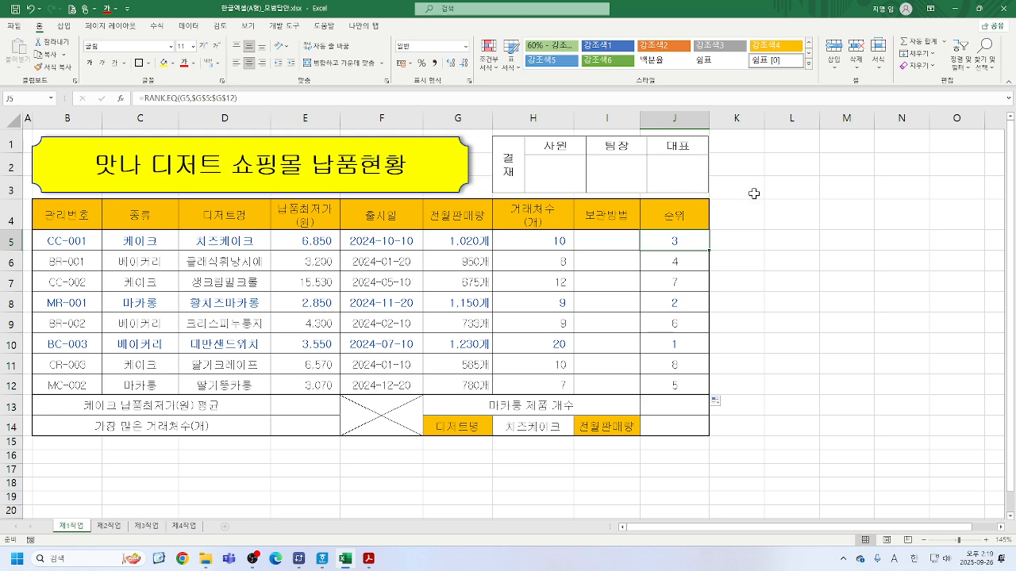
pyautogui.click(741, 242)
pyautogui.write('=RA')
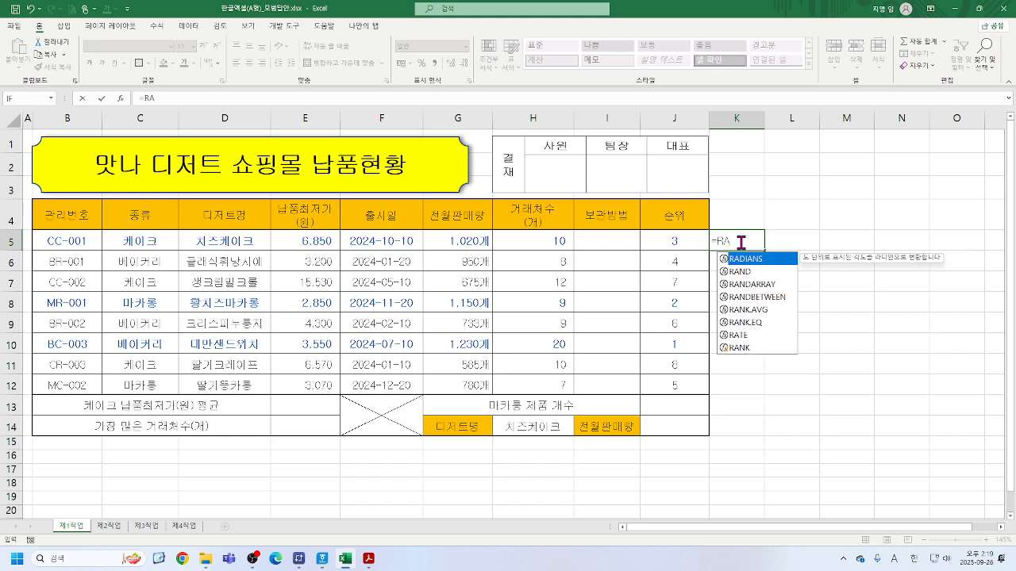
pyautogui.doubleClick(745, 323)
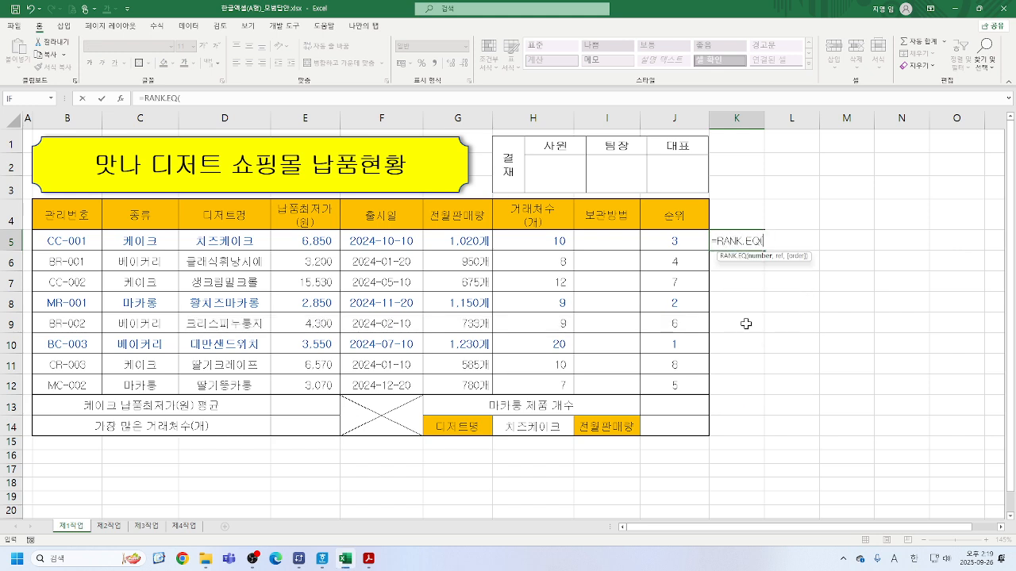
pyautogui.click(121, 99)
pyautogui.click(460, 240)
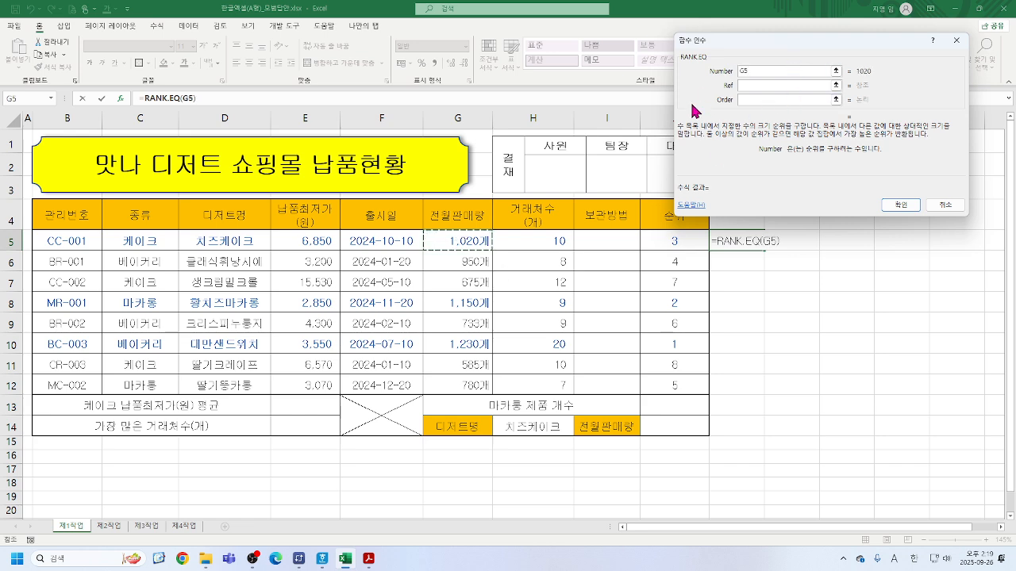
pyautogui.click(945, 205)
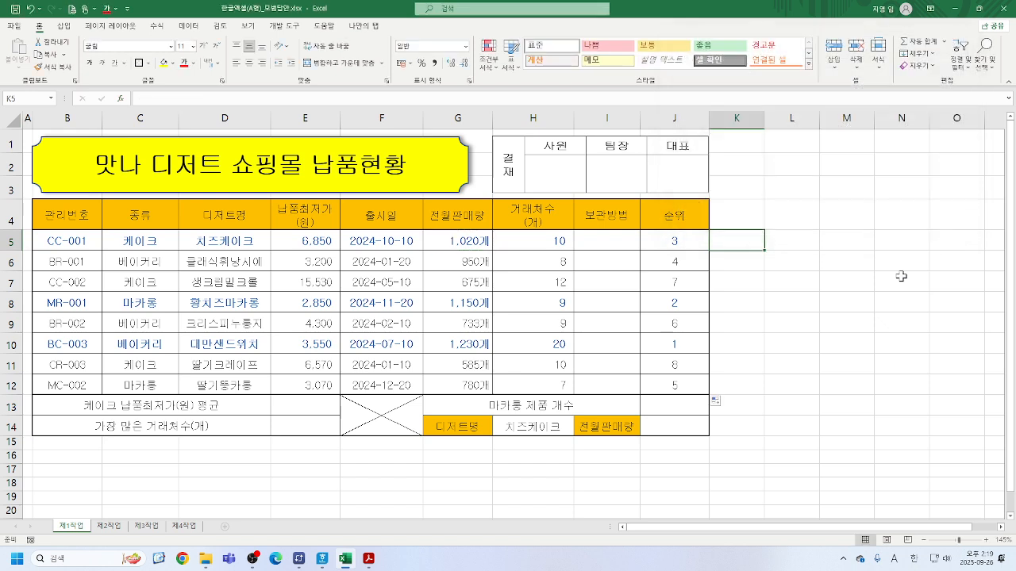
# Step: Enter a RANK.EQ formula in K5 with H5 as Number and the named range 거래처수 as Ref, leaving Order empty
pyautogui.moveTo(528, 242); pyautogui.dragTo(550, 379)
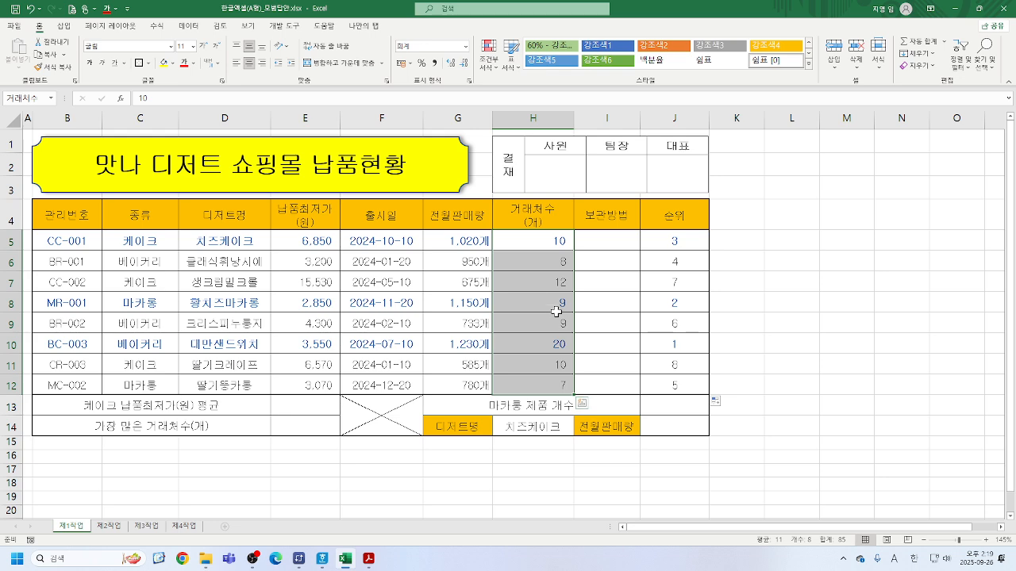
pyautogui.click(739, 239)
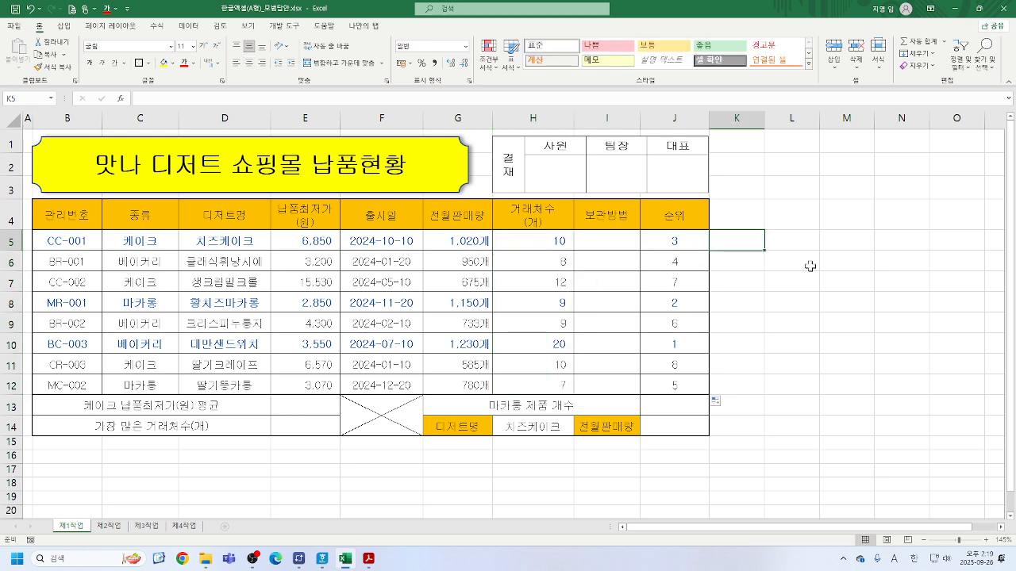
pyautogui.write('=RA')
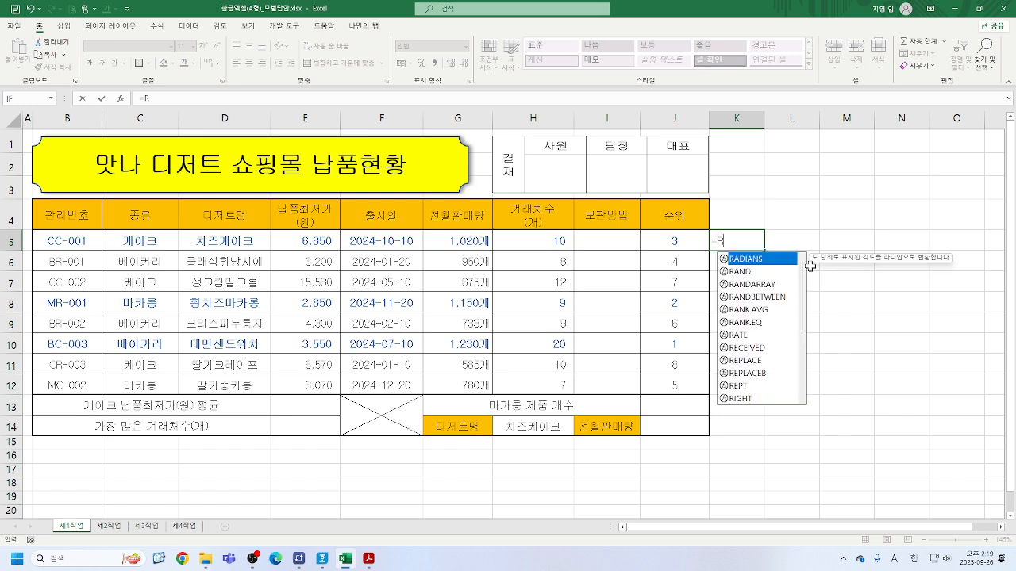
pyautogui.doubleClick(753, 322)
pyautogui.click(120, 99)
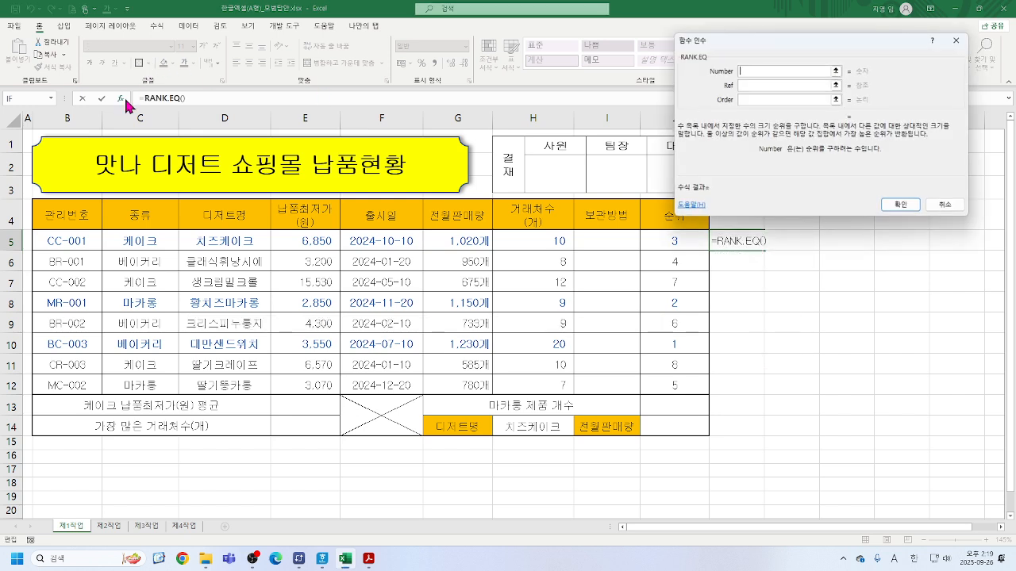
pyautogui.click(527, 240)
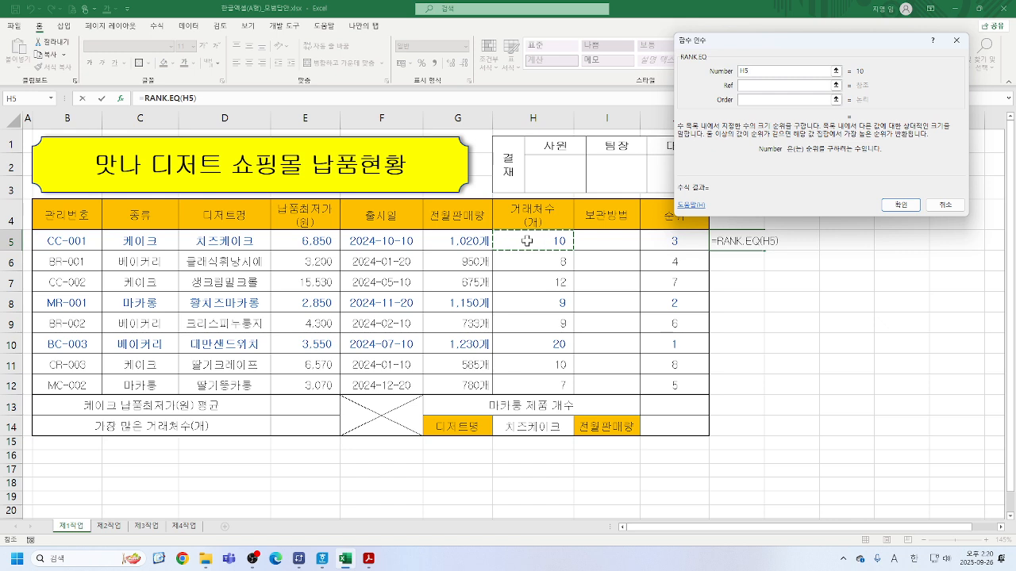
pyautogui.press('Tab')
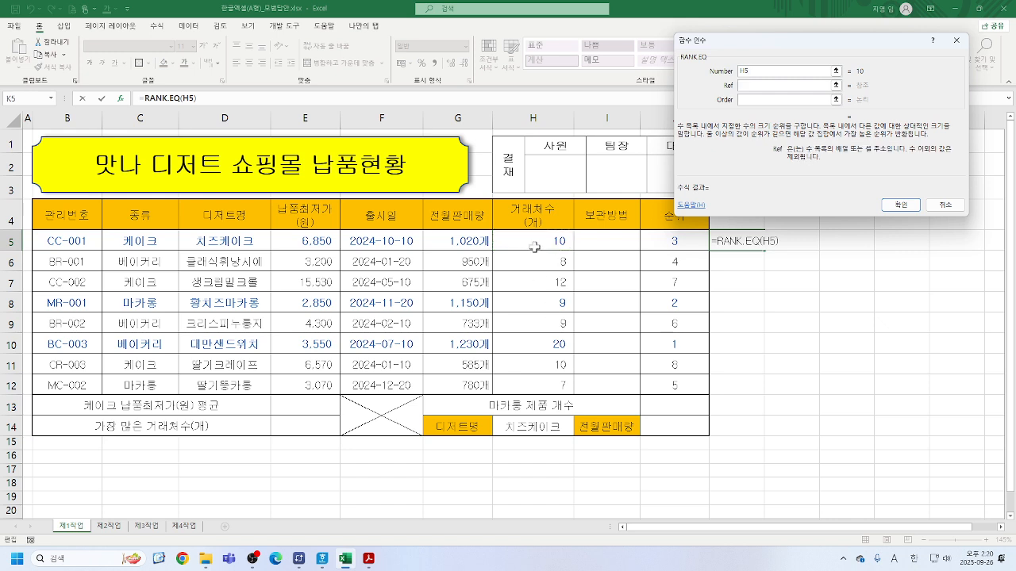
pyautogui.moveTo(533, 239); pyautogui.dragTo(549, 378)
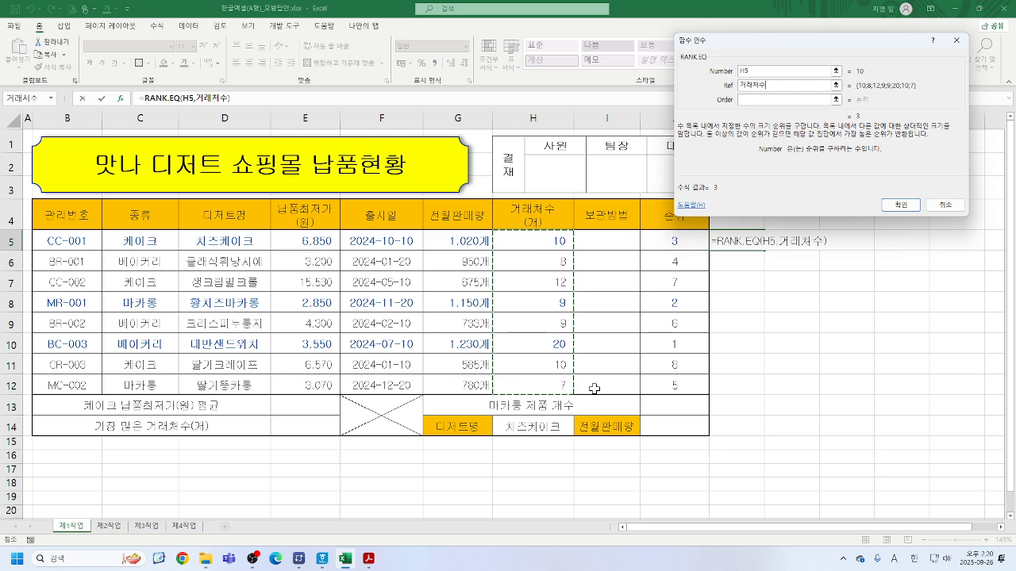
pyautogui.press('Tab')
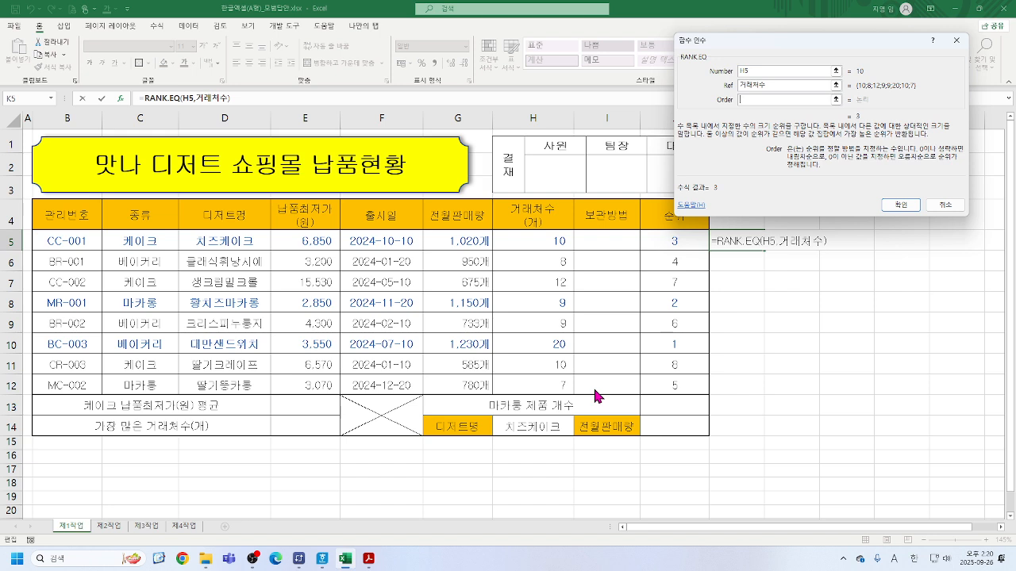
pyautogui.click(903, 205)
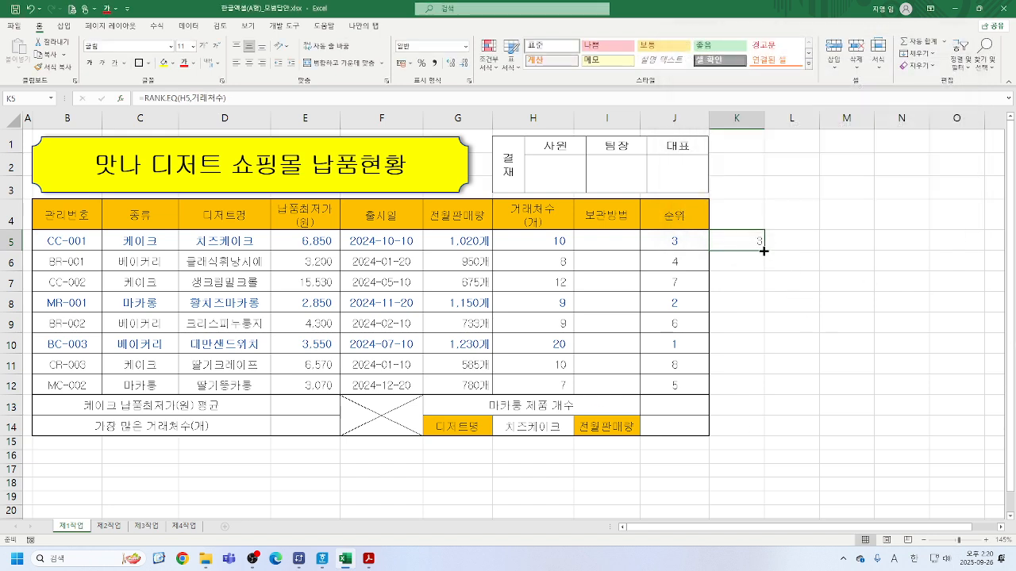
# Step: Fill the 거래처수 rank formula from K5 down through K12, and select the 순위 cells J5:J12
pyautogui.moveTo(765, 250); pyautogui.dragTo(776, 395)
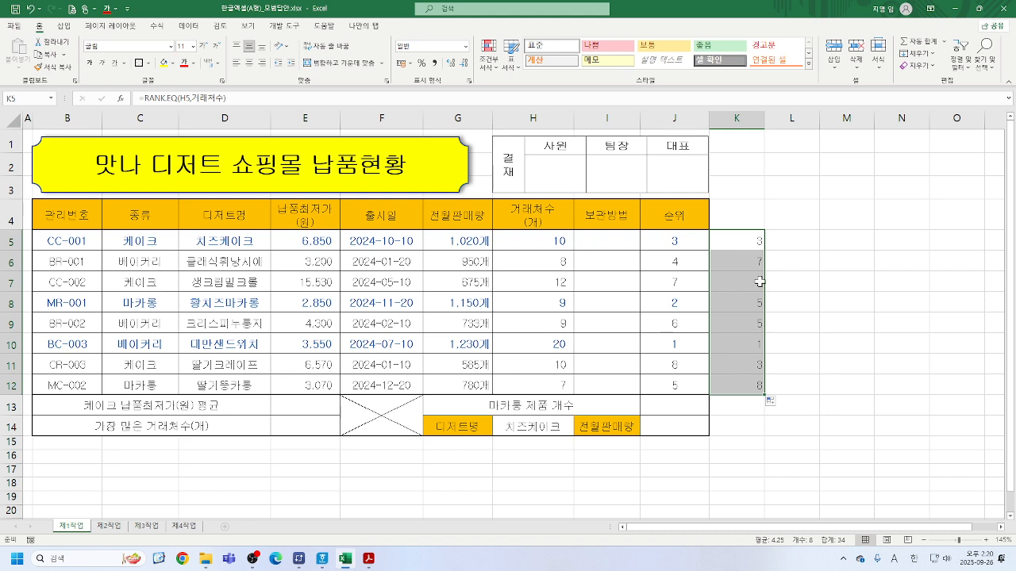
pyautogui.click(736, 242)
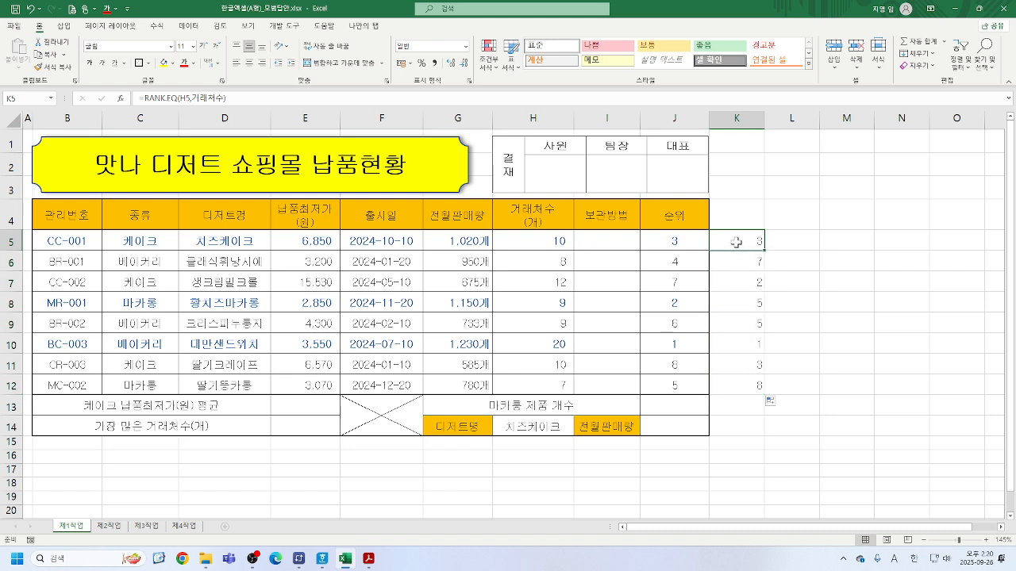
pyautogui.moveTo(680, 240); pyautogui.dragTo(683, 384)
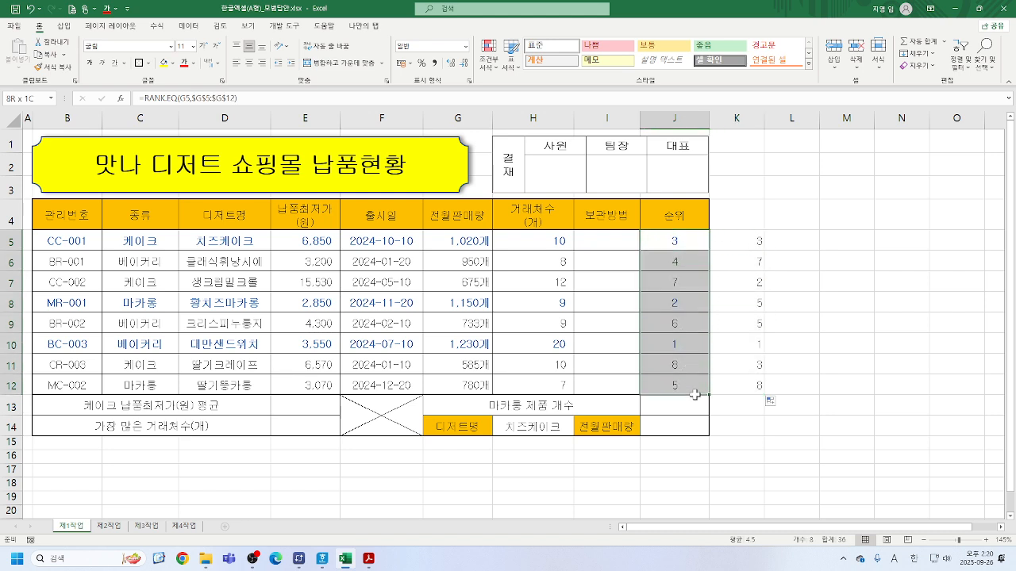
# Step: Replace the 순위 formulas in J5:J12 with RANK.EQ, using G5 as Number and the absolute range $G$5:$G$12 as Ref
pyautogui.press('Delete')
pyautogui.click(675, 242)
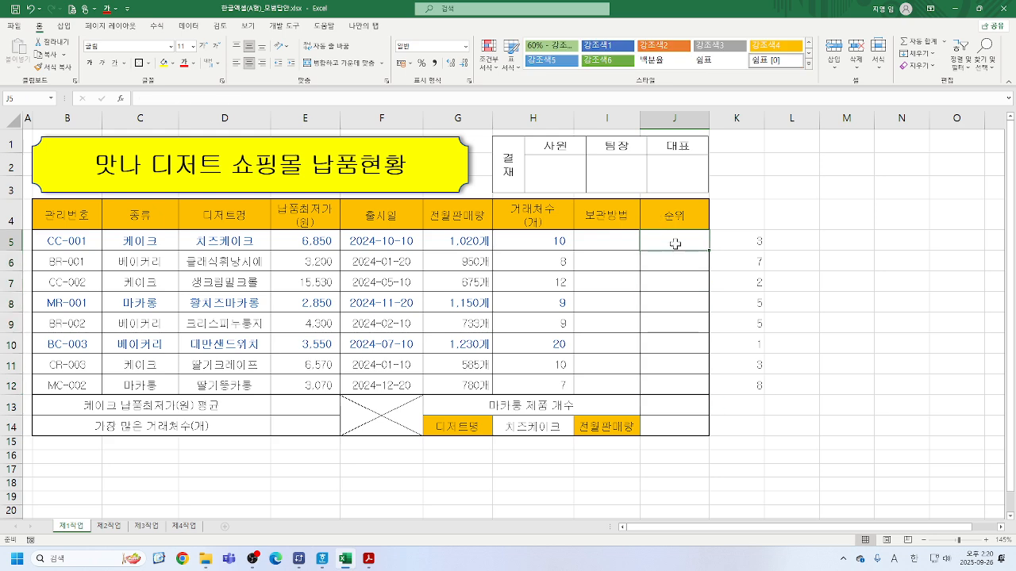
pyautogui.write('=RA')
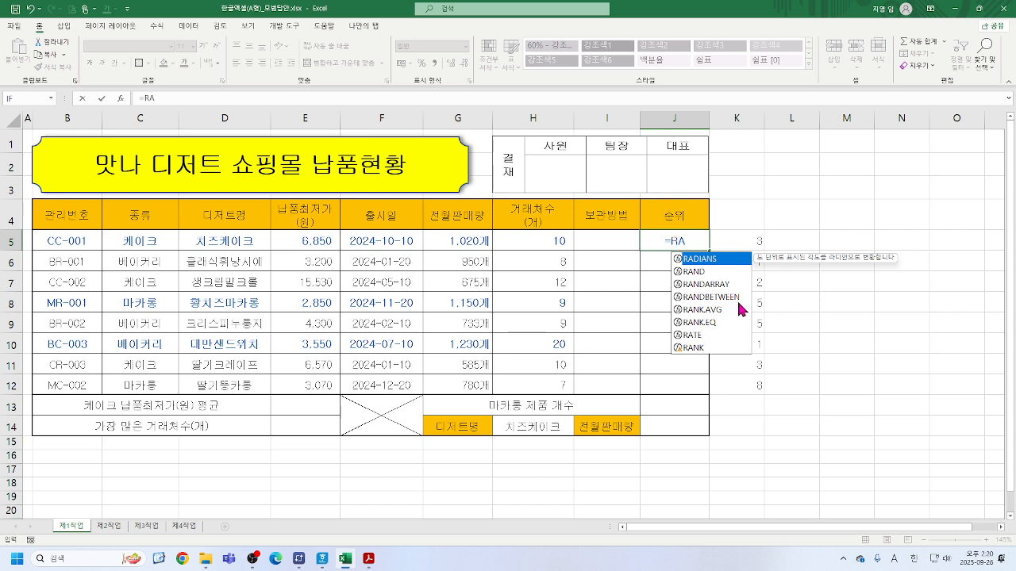
pyautogui.doubleClick(698, 322)
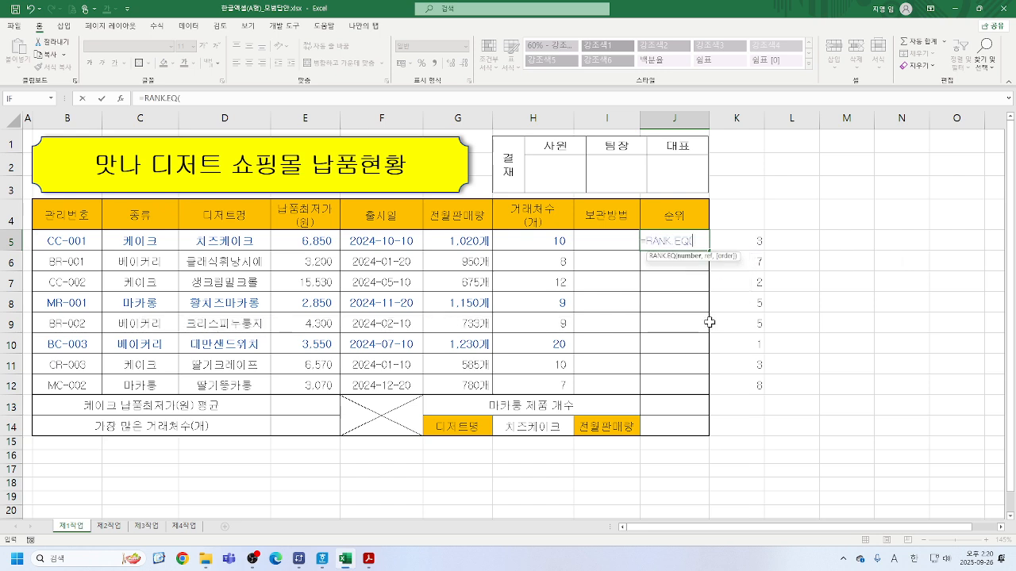
pyautogui.click(121, 100)
pyautogui.click(448, 239)
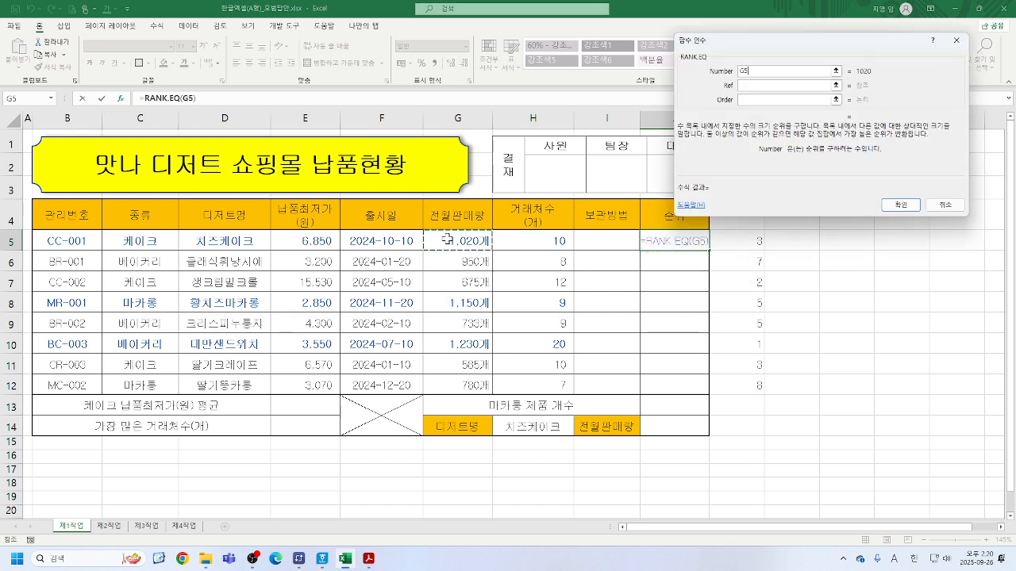
pyautogui.press('Tab')
pyautogui.moveTo(451, 239); pyautogui.dragTo(468, 388)
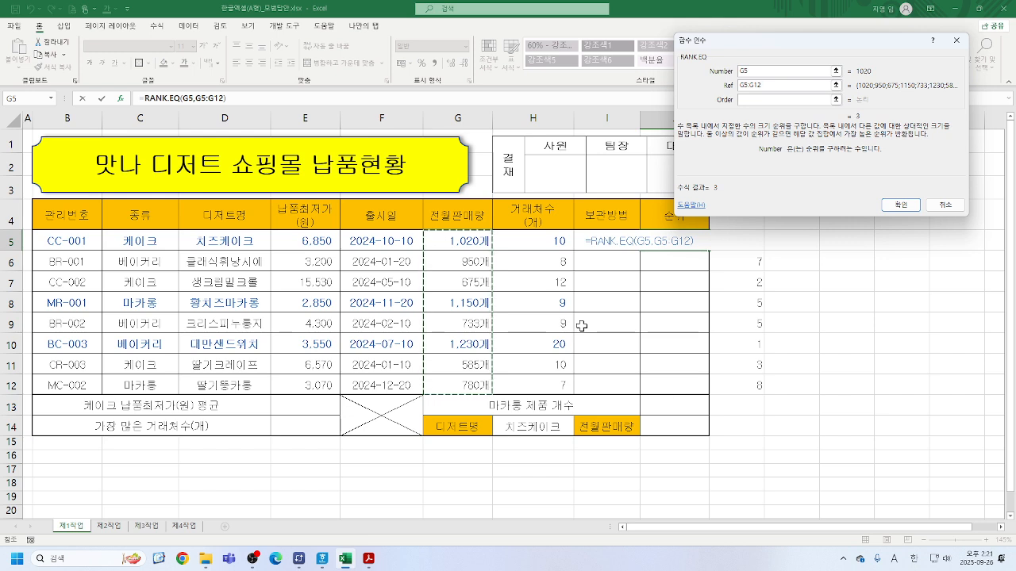
pyautogui.press('F4')
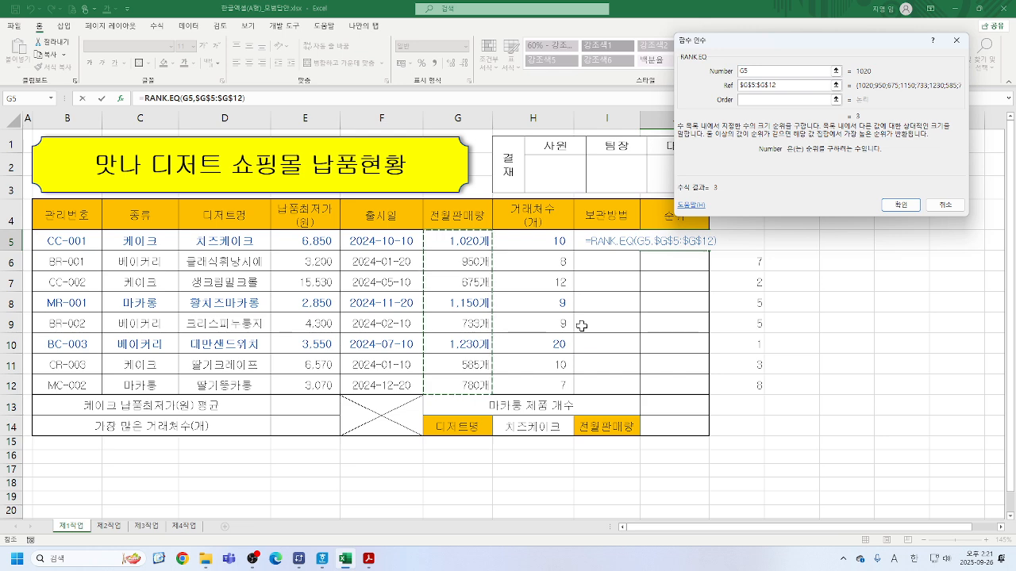
pyautogui.click(901, 204)
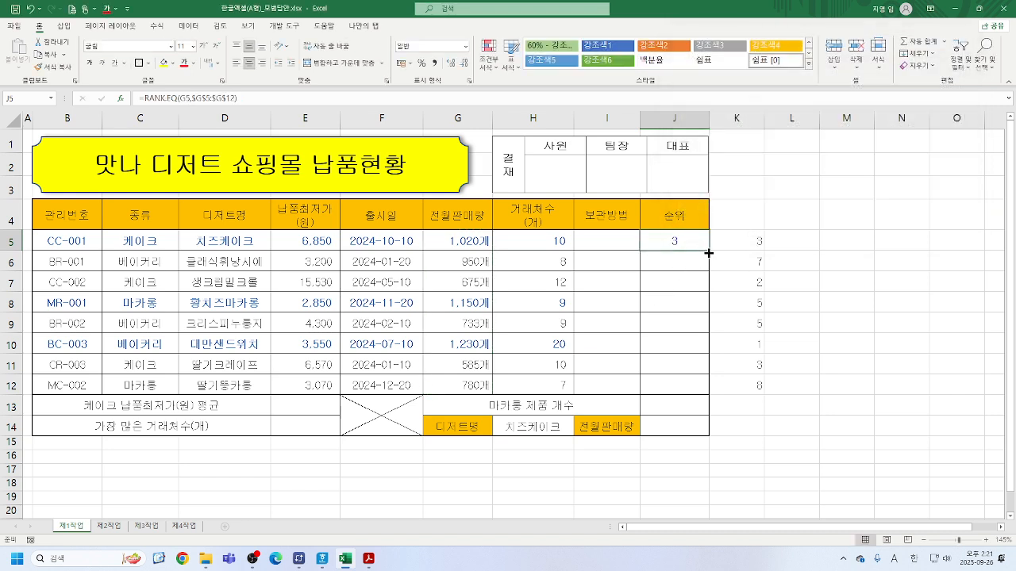
pyautogui.moveTo(708, 251); pyautogui.dragTo(716, 331)
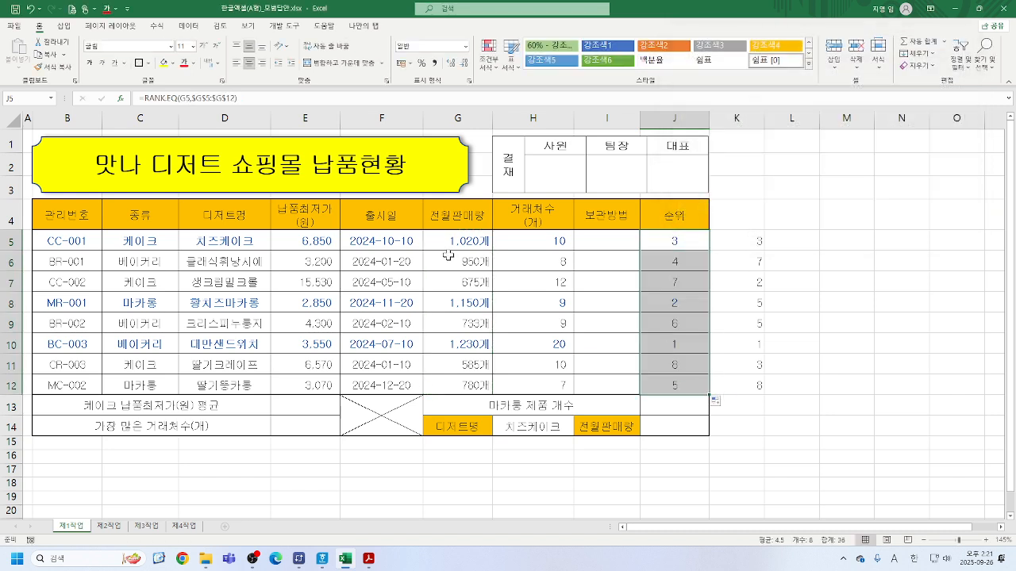
# Step: Name the range G5:G12 전월판매량
pyautogui.moveTo(460, 231); pyautogui.dragTo(473, 383)
pyautogui.click(27, 97)
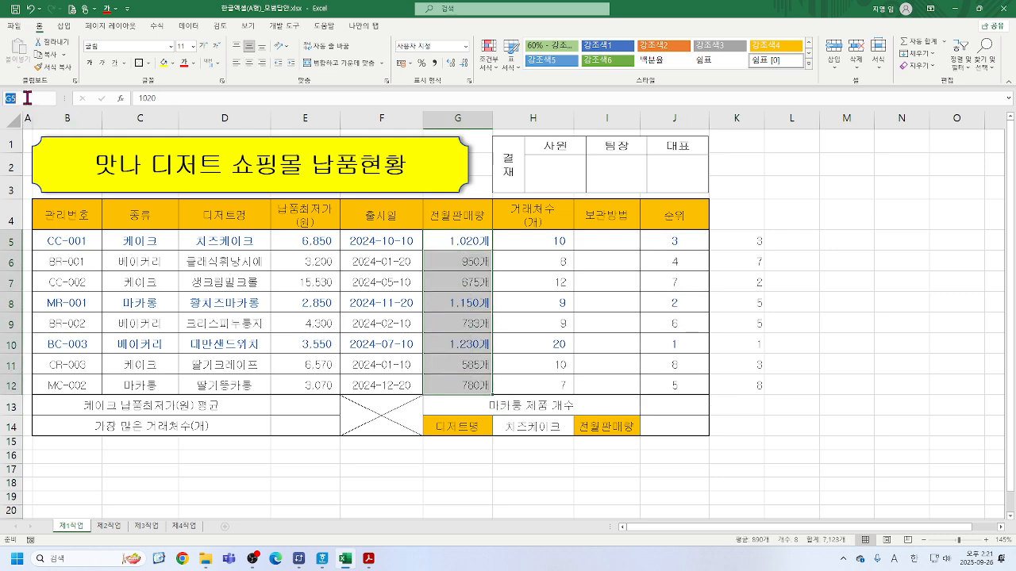
pyautogui.write('WJS')
pyautogui.write('월판매')
pyautogui.write('량')
pyautogui.press('Return')
# Step: Clear the 순위 formulas from J5:J12
pyautogui.doubleClick(671, 242)
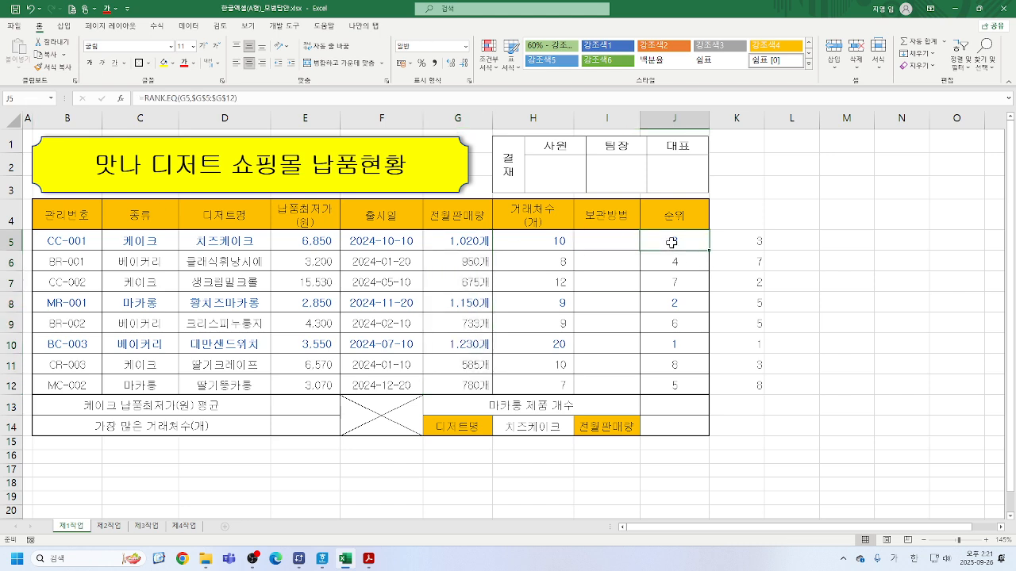
pyautogui.press('Escape')
pyautogui.moveTo(671, 241); pyautogui.dragTo(681, 384)
pyautogui.press('Delete')
pyautogui.click(673, 246)
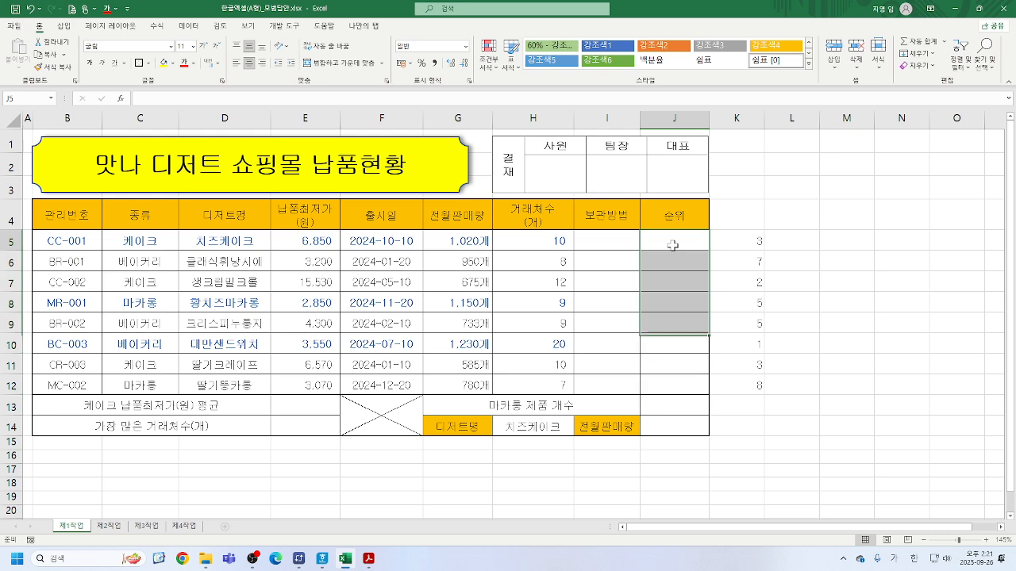
# Step: Enter RANK.EQ in J5 with G5 as Number, the named range 전월판매량 as Ref and Order empty, filling it down to J12
pyautogui.write('=')
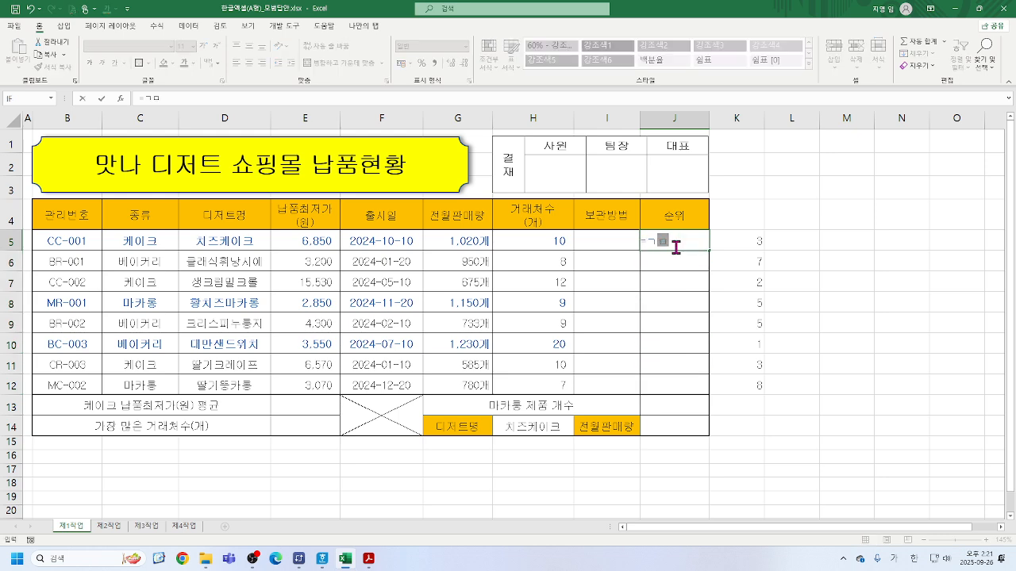
pyautogui.write('RA')
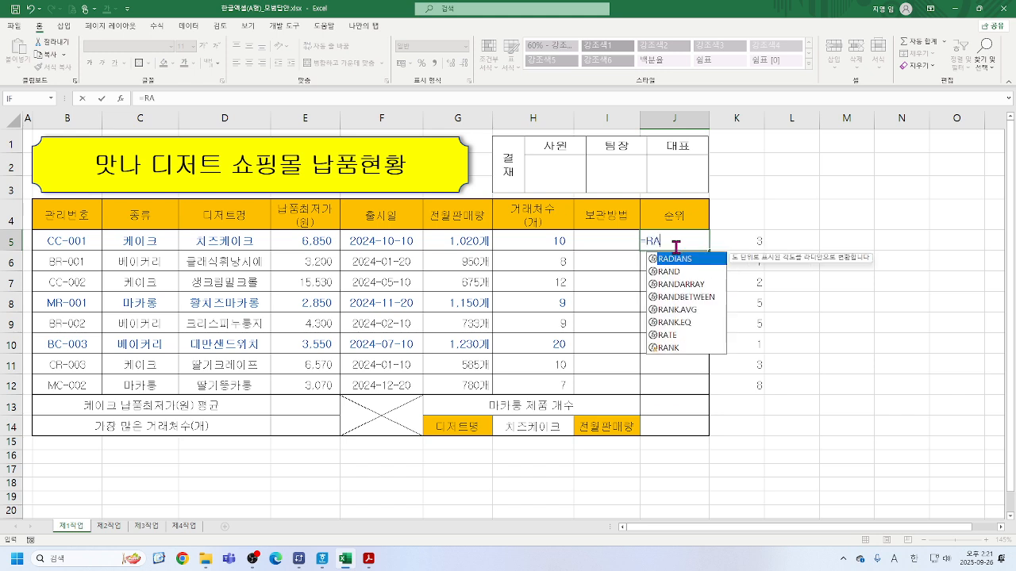
pyautogui.doubleClick(676, 323)
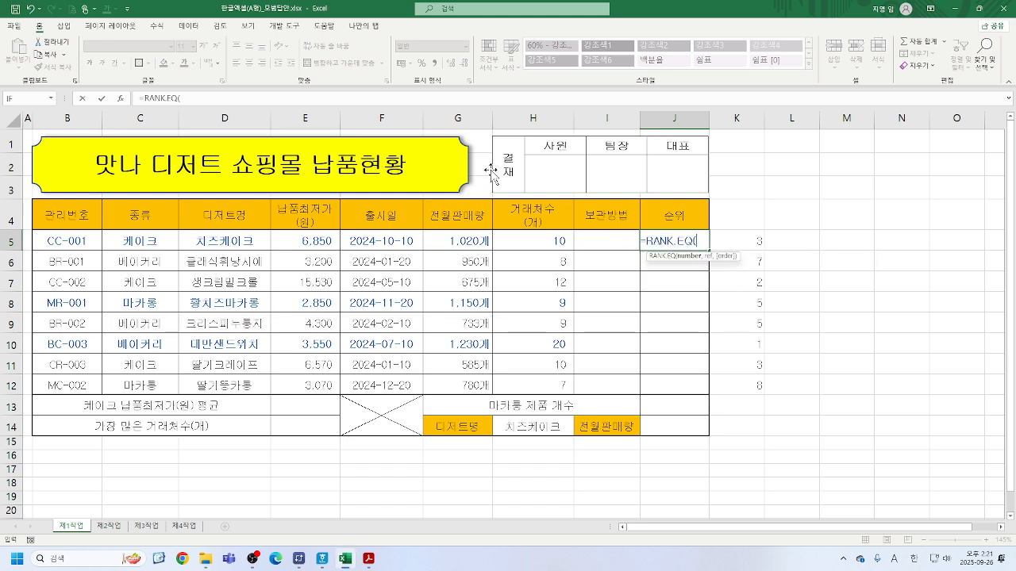
pyautogui.click(123, 101)
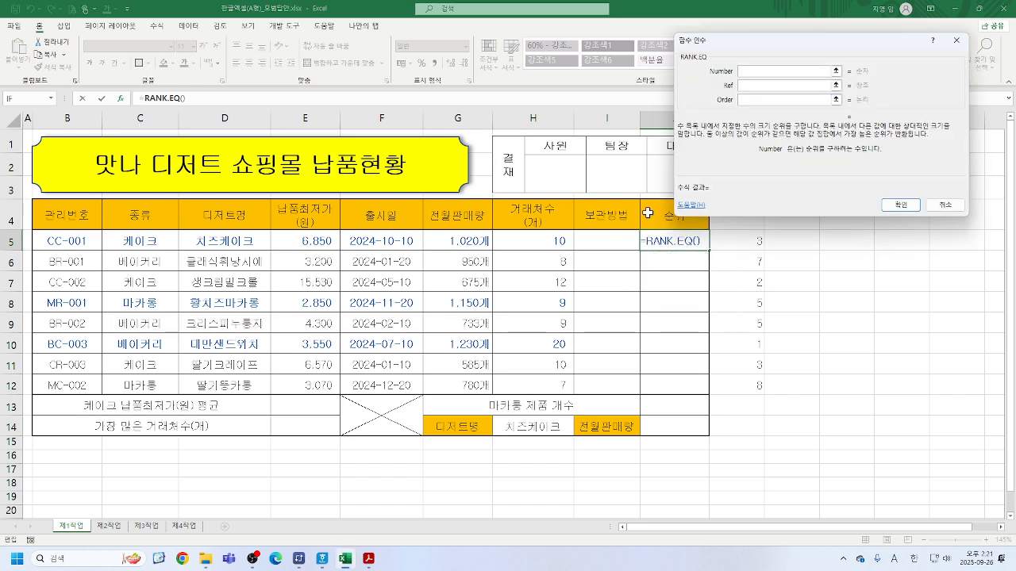
pyautogui.click(450, 241)
pyautogui.press('Tab')
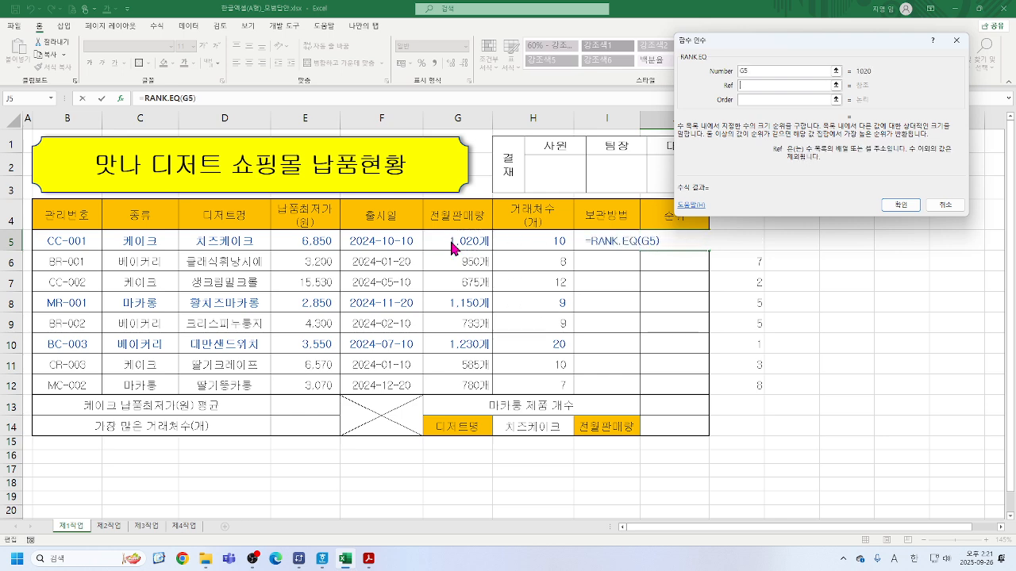
pyautogui.moveTo(460, 245); pyautogui.dragTo(473, 386)
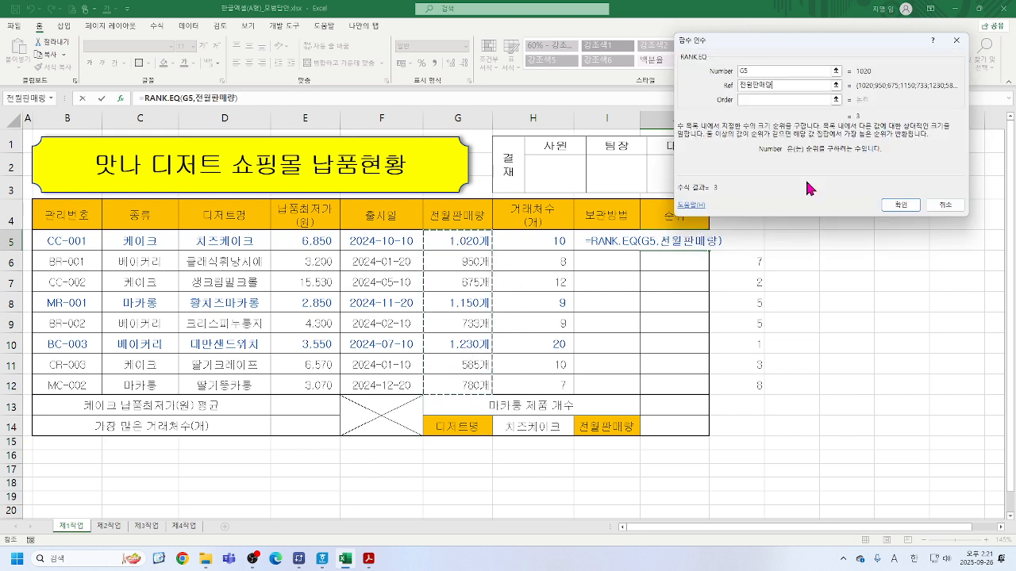
pyautogui.press('Tab')
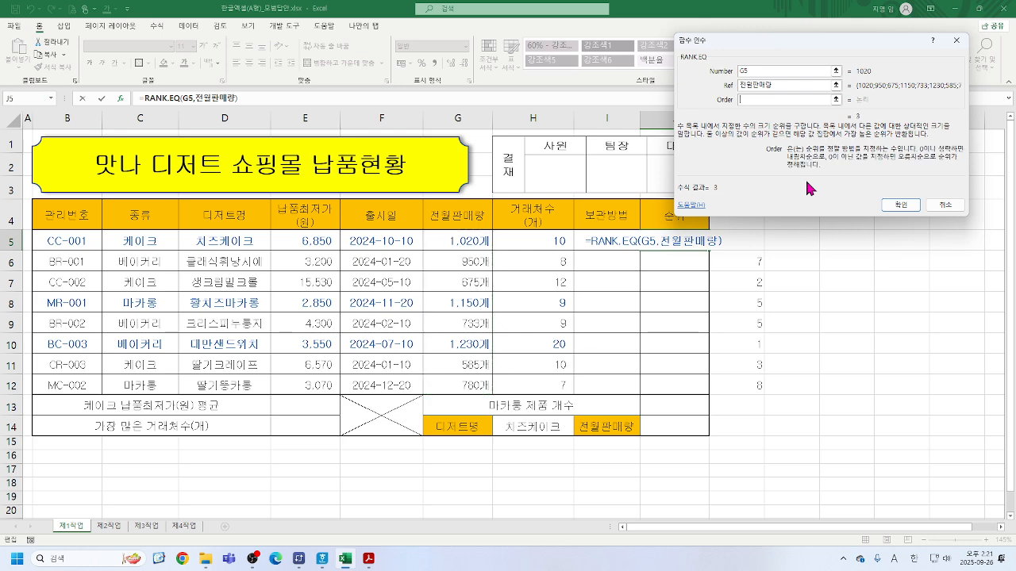
pyautogui.click(900, 205)
pyautogui.moveTo(709, 251); pyautogui.dragTo(710, 394)
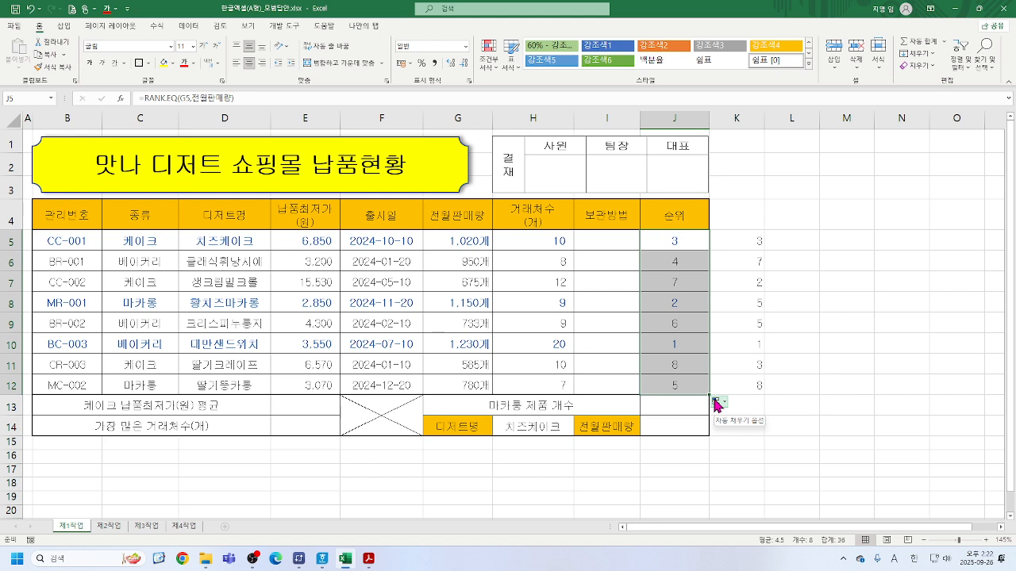
# Step: Undo the named-range fill, the J5 formula entry and the clearing of the 순위 cells
pyautogui.hotkey('ctrl', 'z')
pyautogui.hotkey('ctrl', 'z')
pyautogui.hotkey('ctrl', 'z')
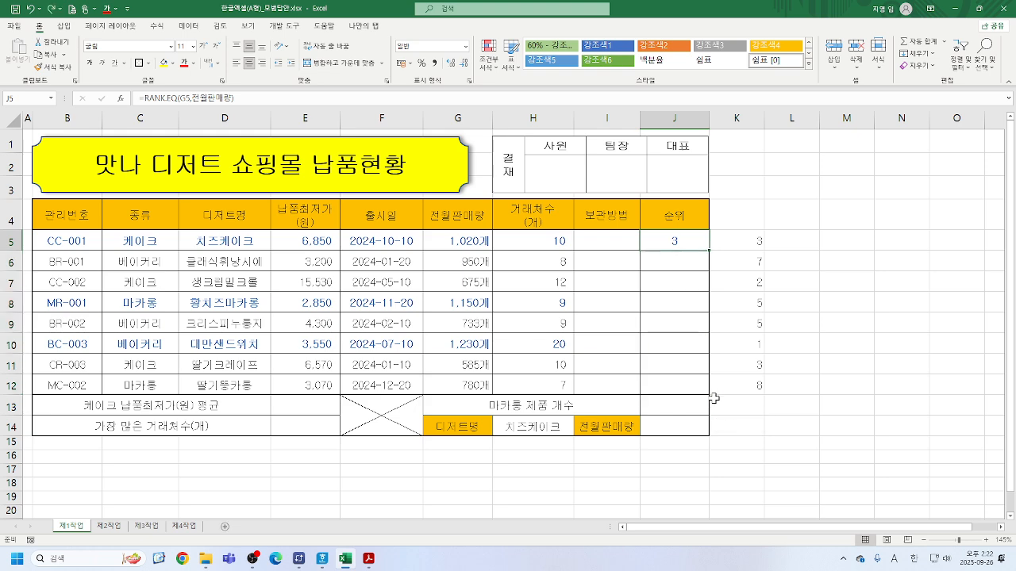
# Step: Examine the Number and absolute Ref arguments of the 순위 formulas in J5 to J10 against the 전월판매량 data
pyautogui.click(663, 260)
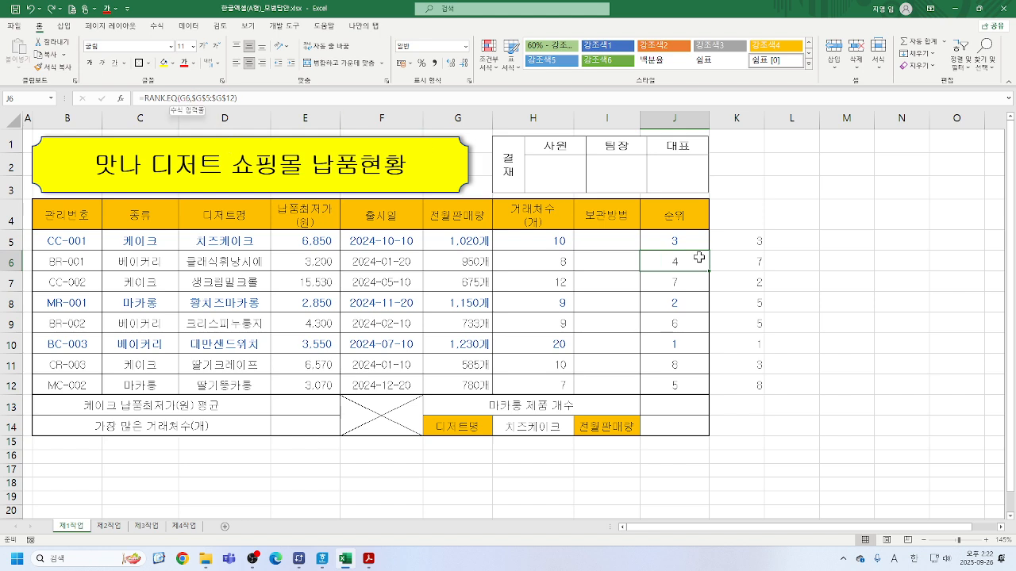
pyautogui.click(673, 238)
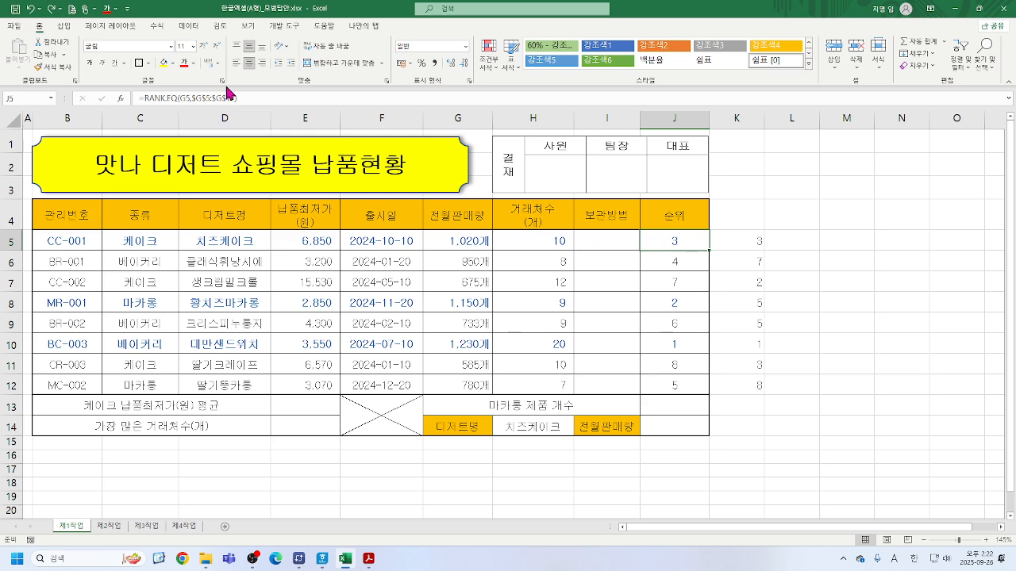
pyautogui.click(663, 281)
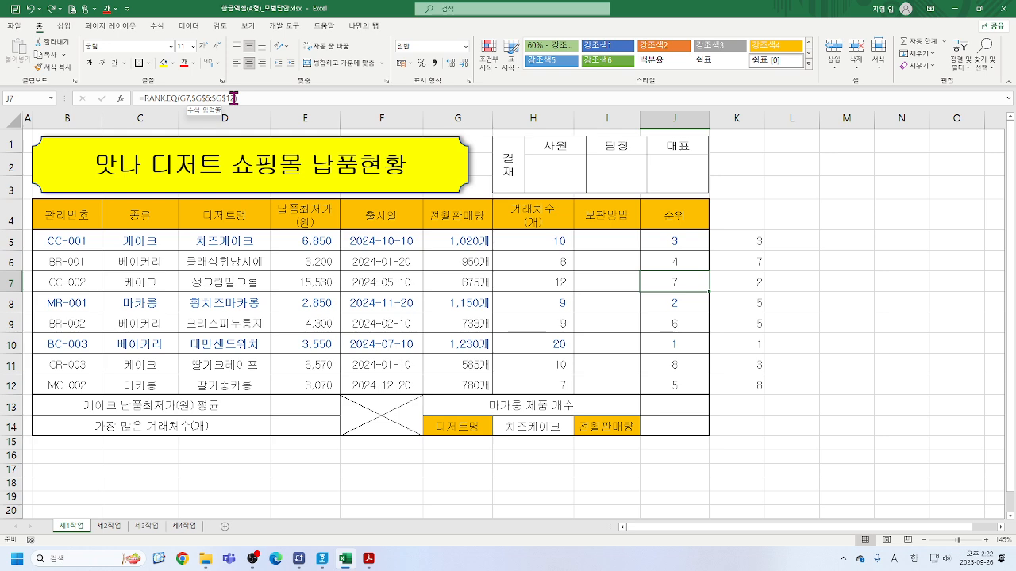
pyautogui.click(457, 284)
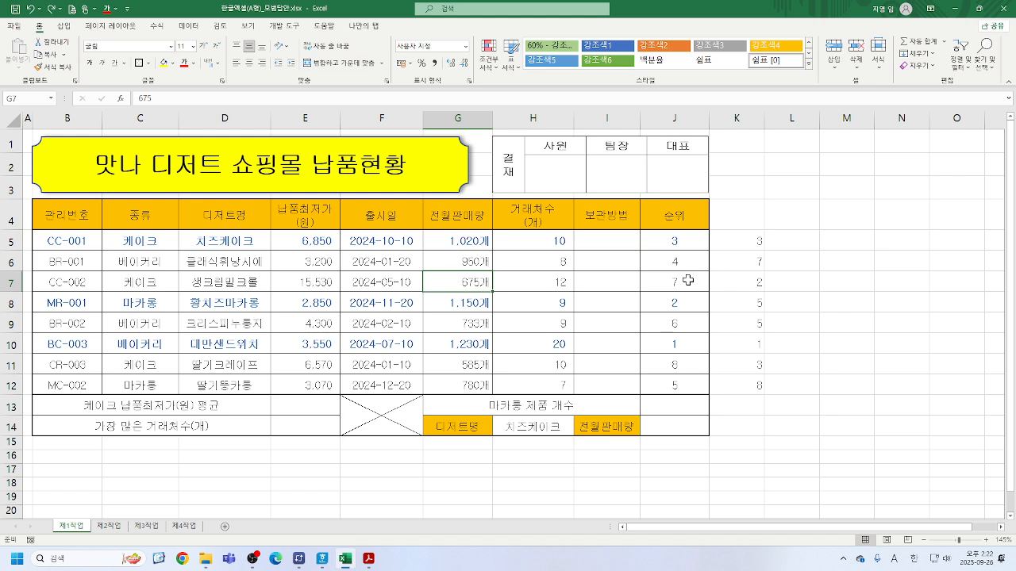
pyautogui.click(296, 411)
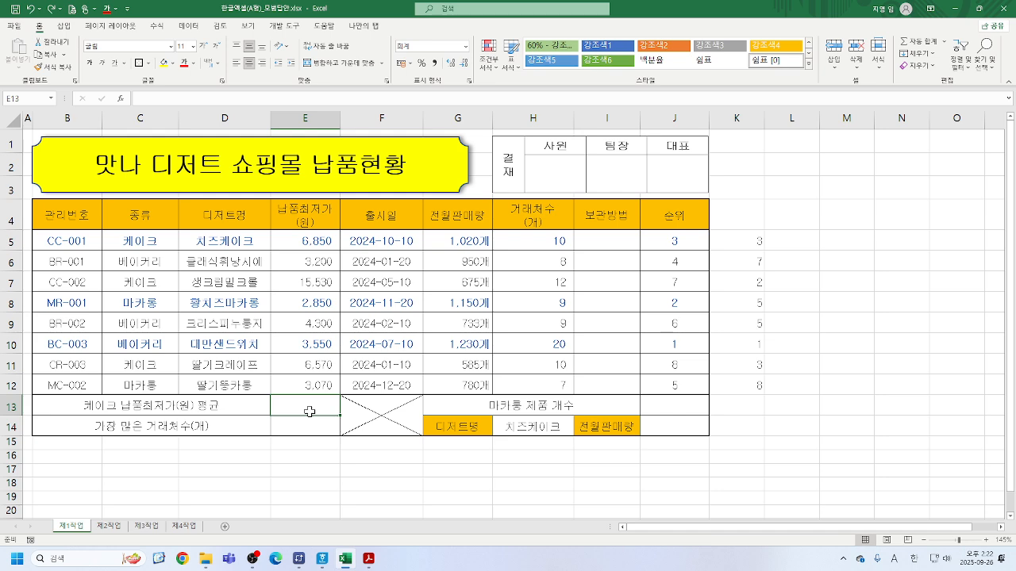
pyautogui.click(682, 240)
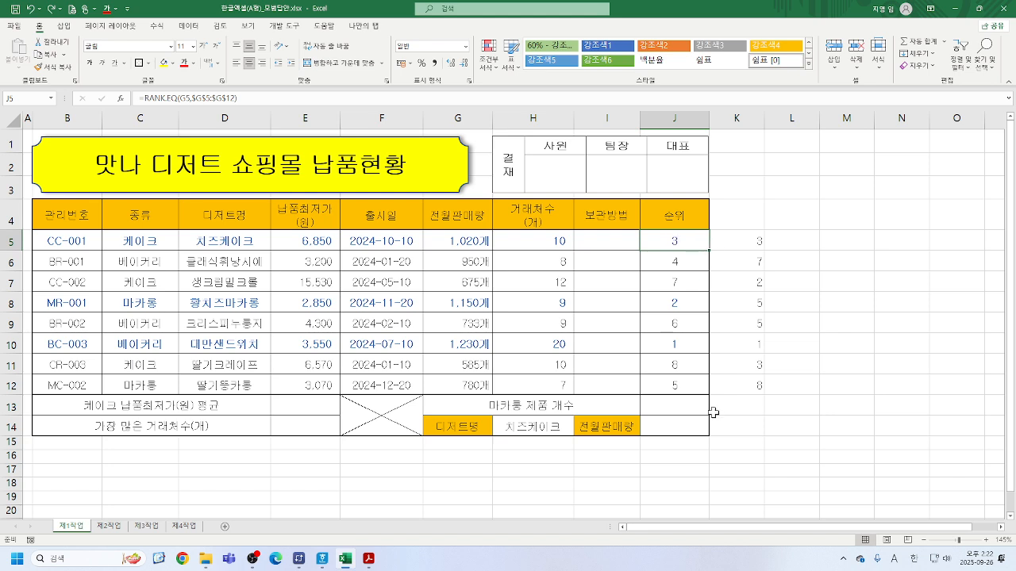
pyautogui.click(687, 259)
pyautogui.click(682, 284)
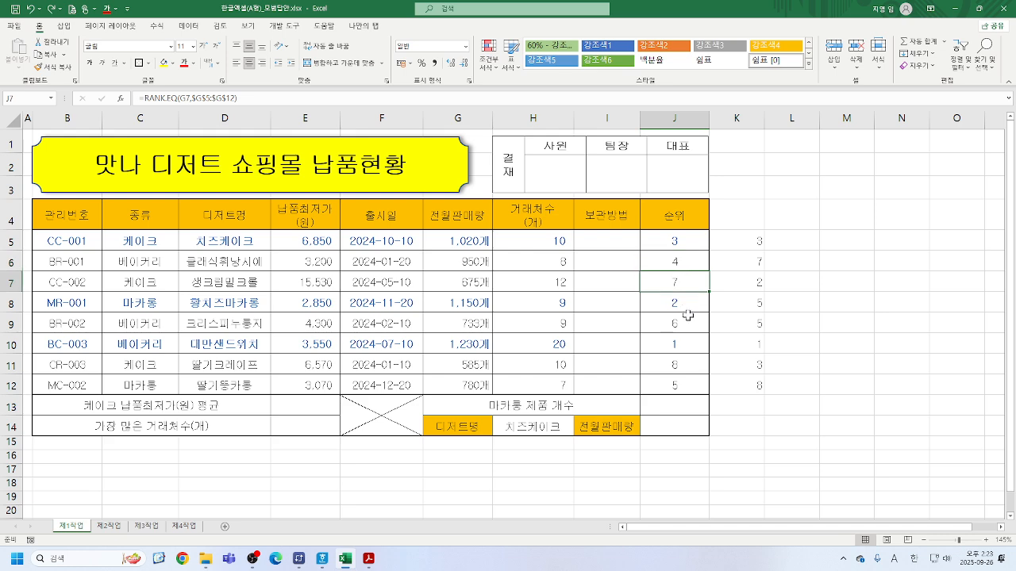
pyautogui.click(684, 305)
pyautogui.click(682, 326)
pyautogui.click(684, 342)
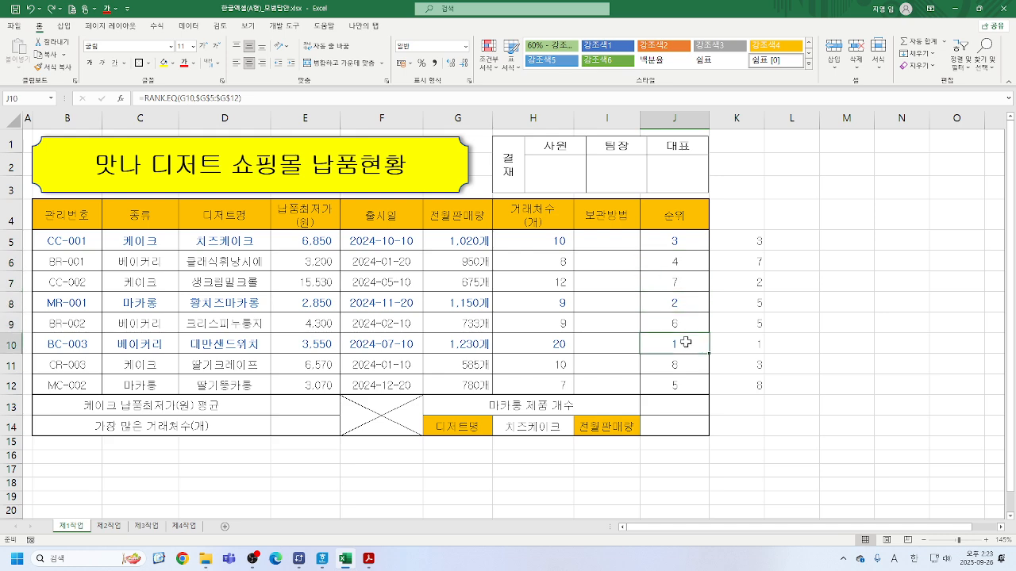
pyautogui.click(669, 243)
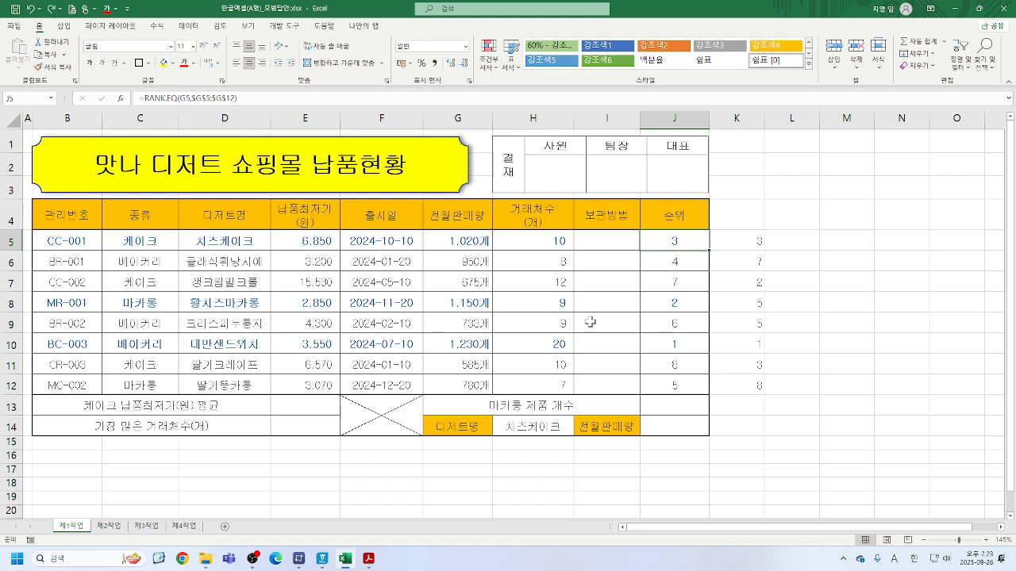
pyautogui.click(668, 261)
pyautogui.click(670, 282)
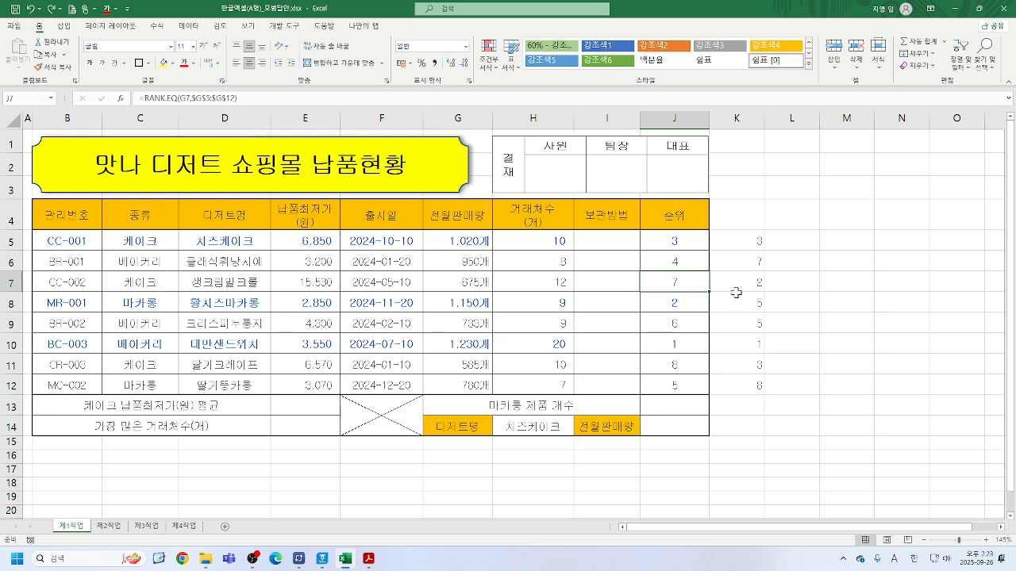
pyautogui.click(682, 237)
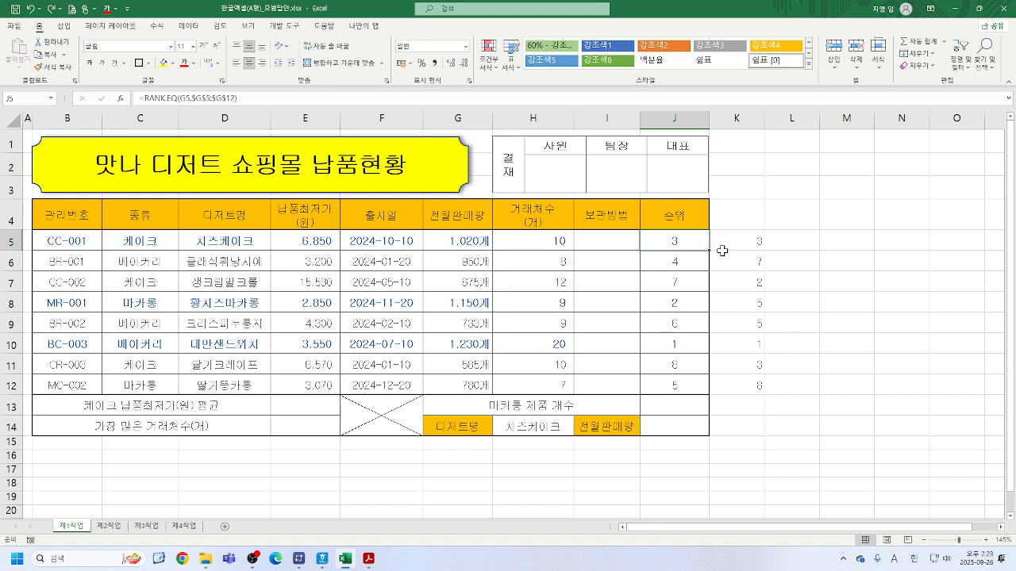
# Step: Clear the 거래처수 rank formulas from K5:K12
pyautogui.moveTo(730, 242); pyautogui.dragTo(742, 405)
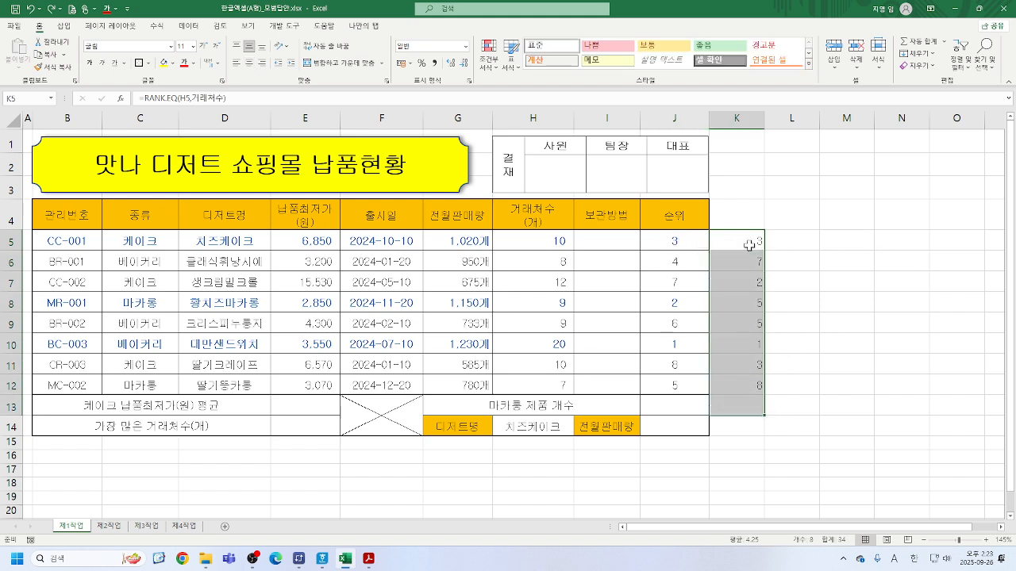
pyautogui.moveTo(748, 245); pyautogui.dragTo(736, 385)
pyautogui.press('Delete')
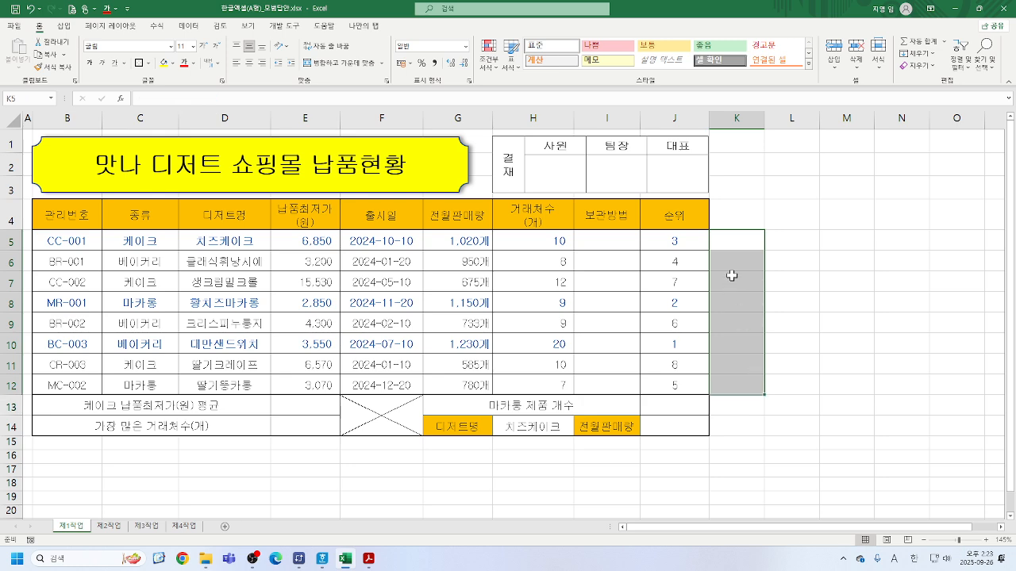
# Step: Enter RANK.EQ in K5 with G5 as Number, the named range 전월판매량 as Ref and 2 as Order
pyautogui.click(738, 240)
pyautogui.write('=')
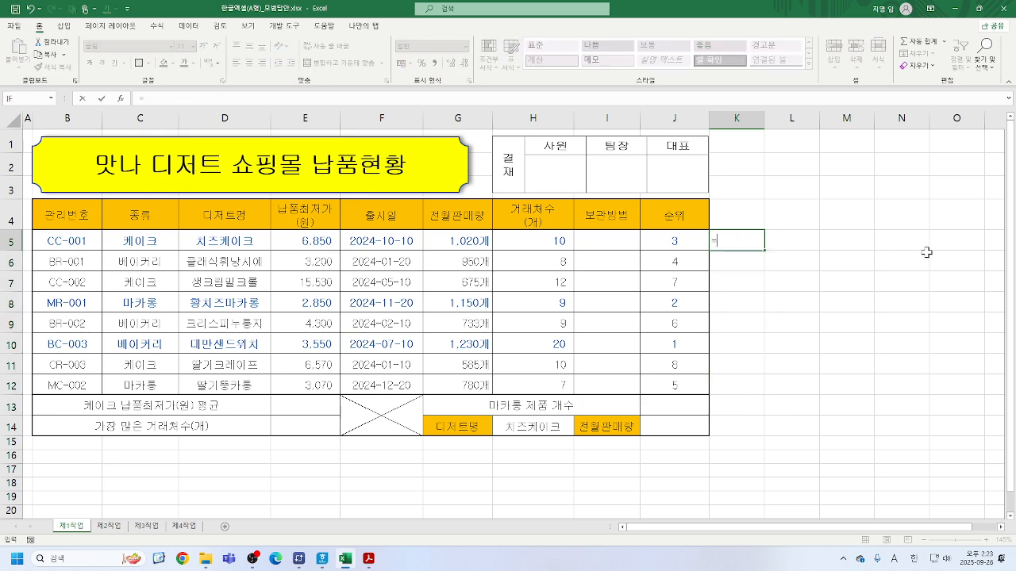
pyautogui.write('RA')
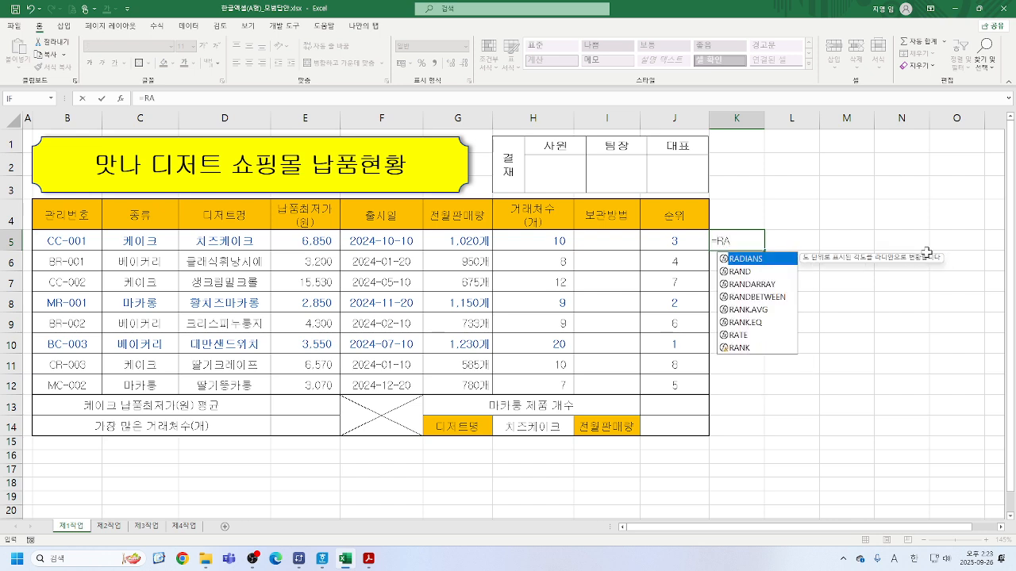
pyautogui.doubleClick(754, 322)
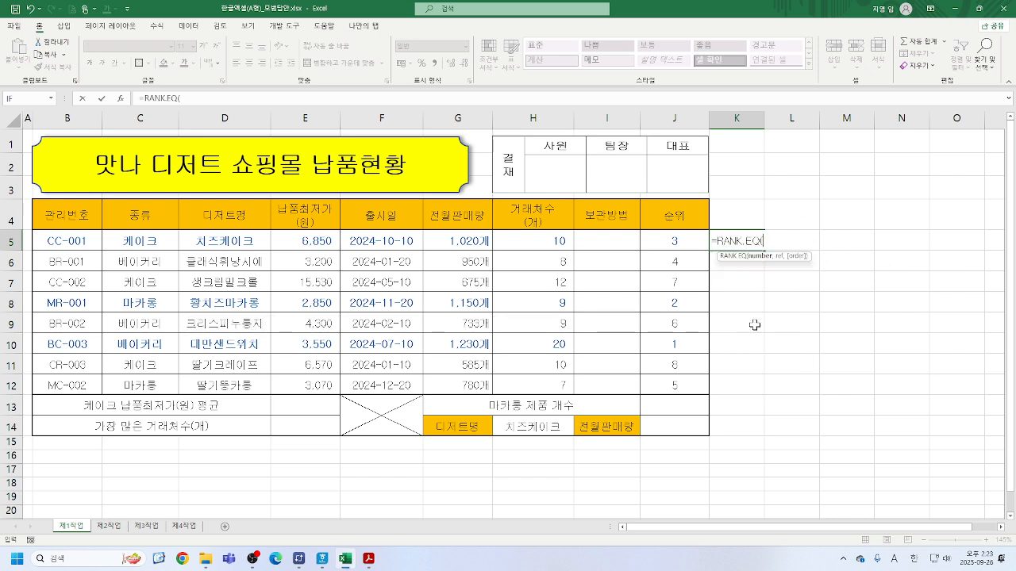
pyautogui.click(122, 90)
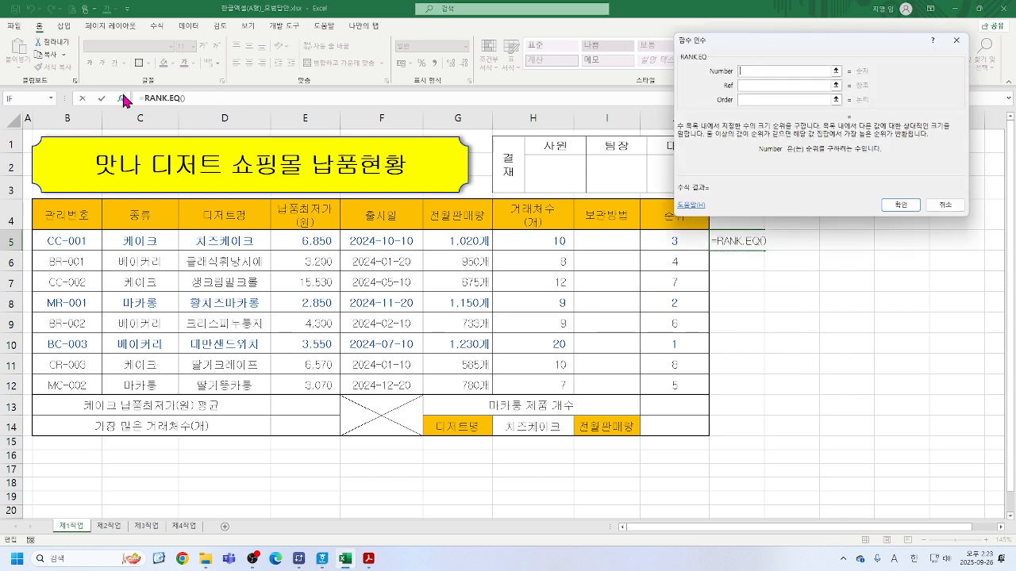
pyautogui.click(460, 239)
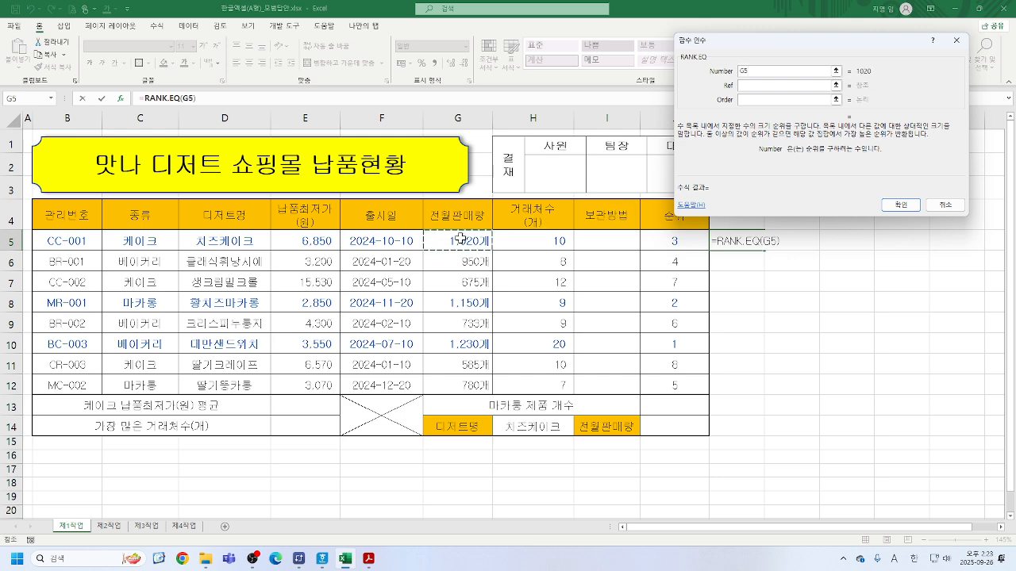
pyautogui.press('Tab')
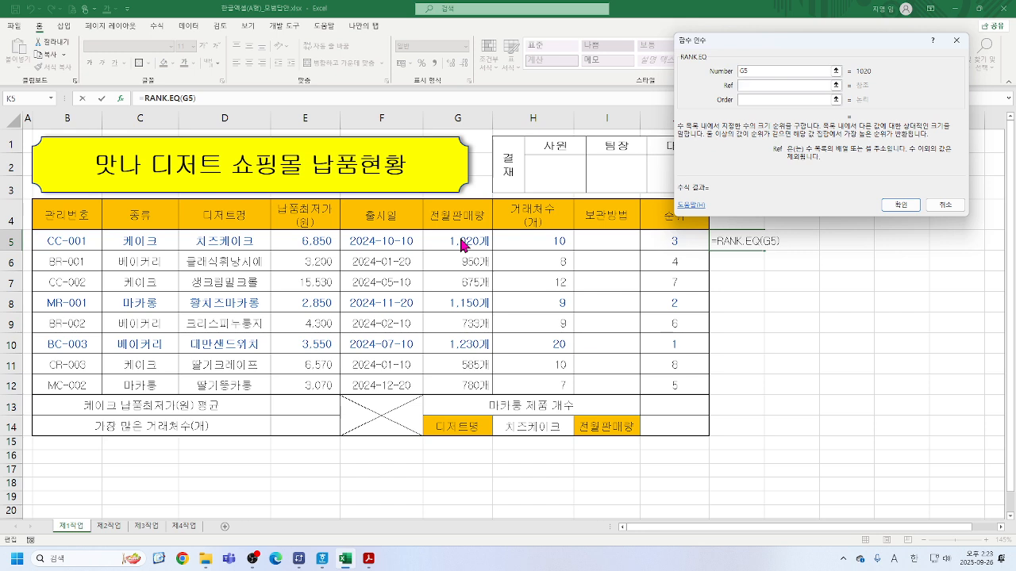
pyautogui.moveTo(474, 359); pyautogui.dragTo(480, 384)
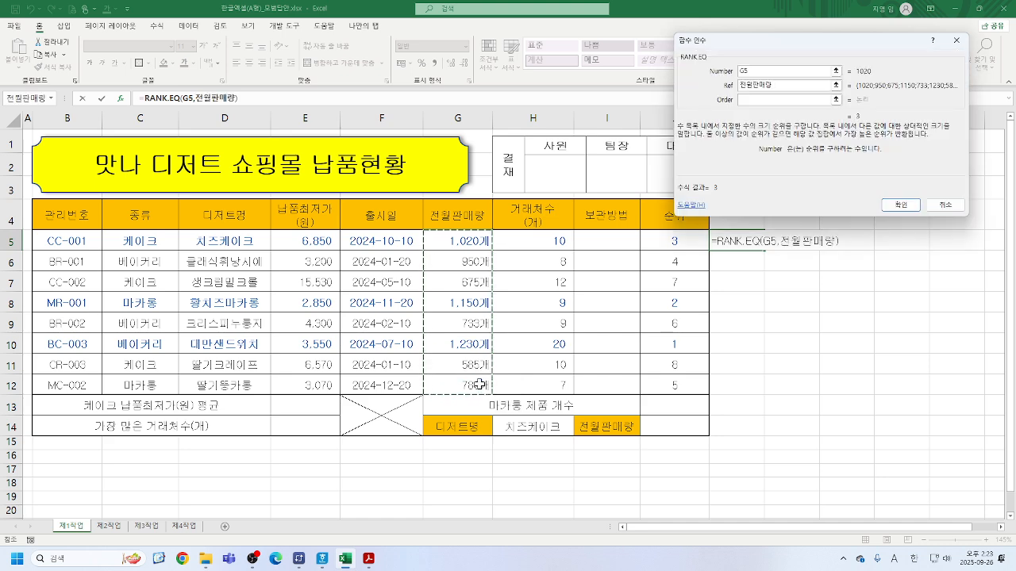
pyautogui.press('Tab')
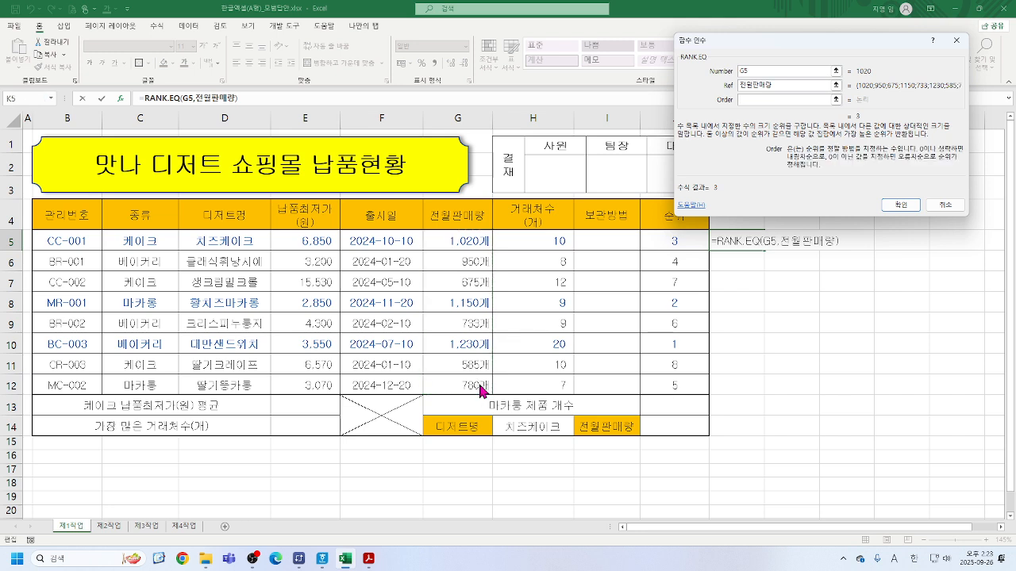
pyautogui.write('2')
pyautogui.click(901, 205)
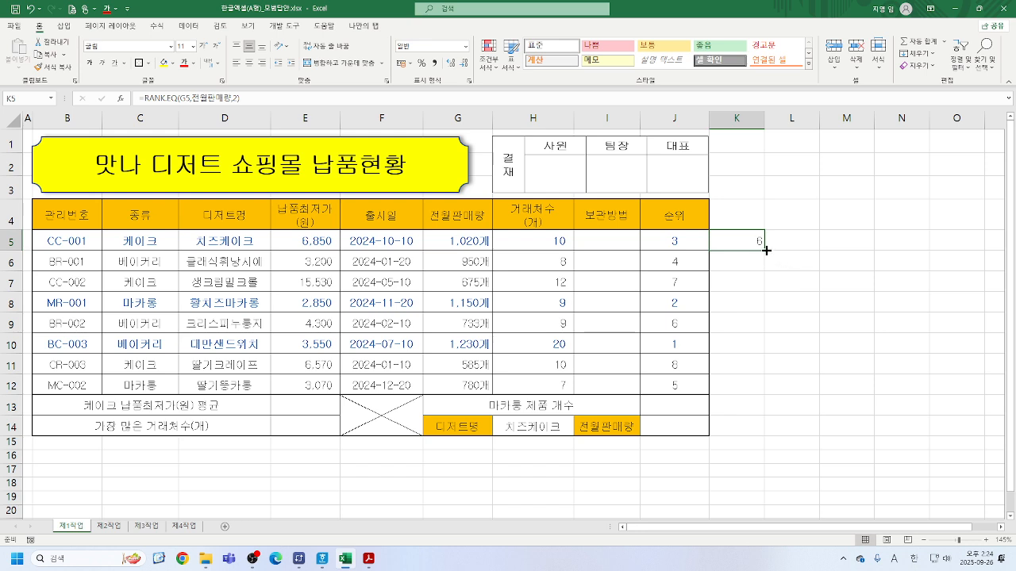
# Step: Fill the K5 rank formula down to K12 and compare K10 and K11 with the 순위 formulas in J10 and J11
pyautogui.moveTo(764, 250); pyautogui.dragTo(769, 396)
pyautogui.click(731, 344)
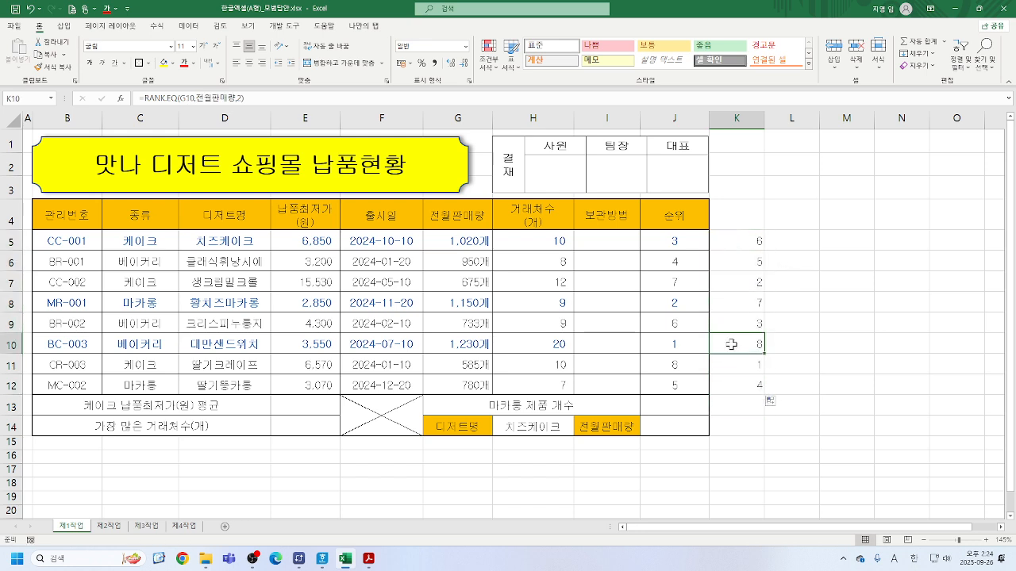
pyautogui.click(662, 345)
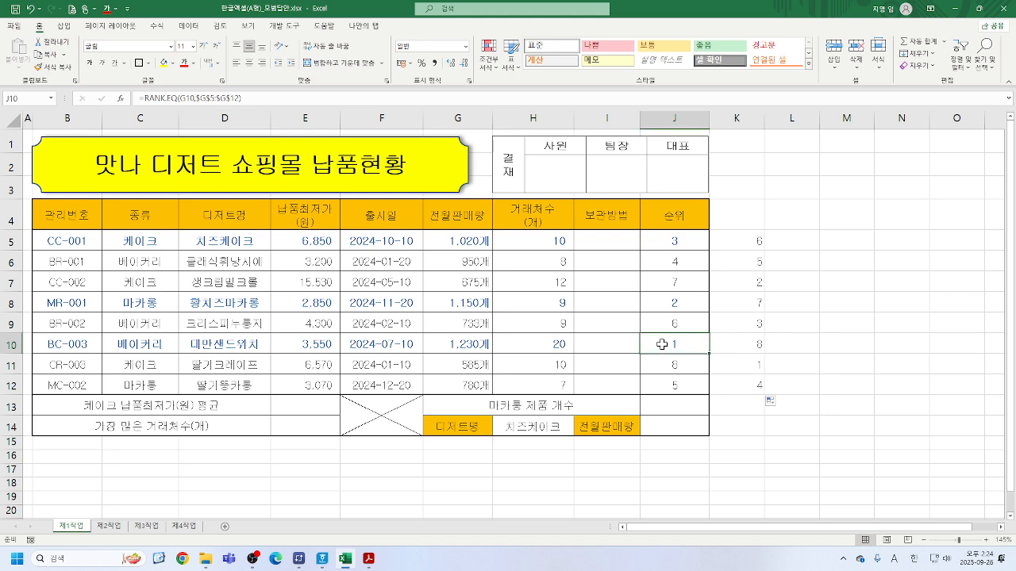
pyautogui.click(742, 344)
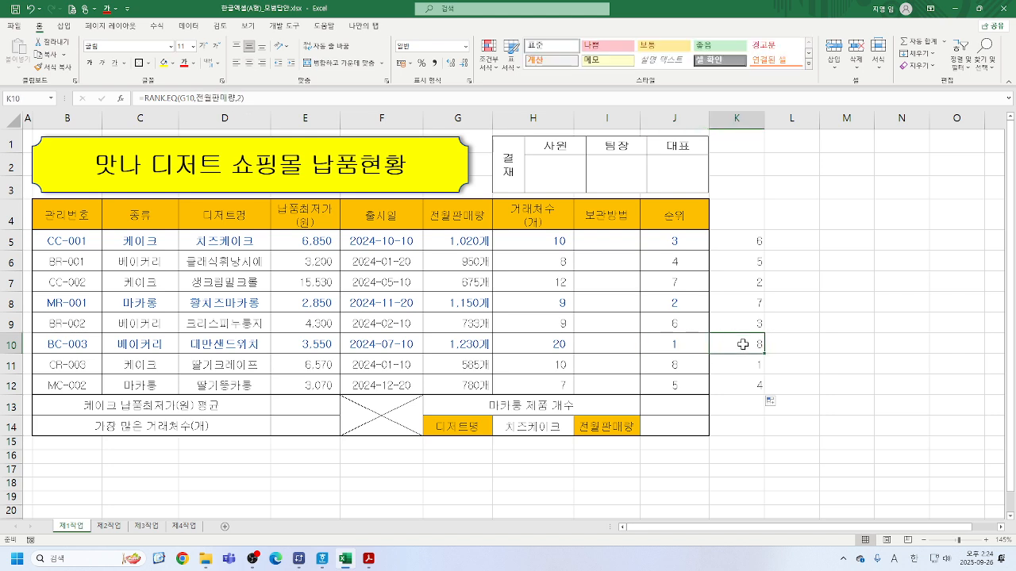
pyautogui.click(662, 364)
pyautogui.click(728, 365)
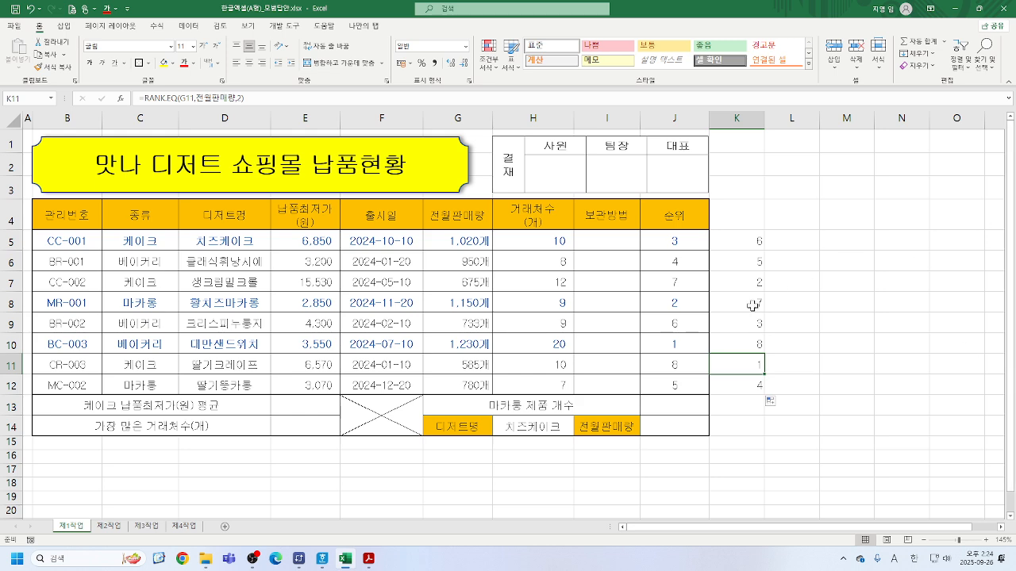
# Step: Enter =MAX(거래처수) in J13 over H5:H12 and check it against the 거래처수 value in H10
pyautogui.click(673, 404)
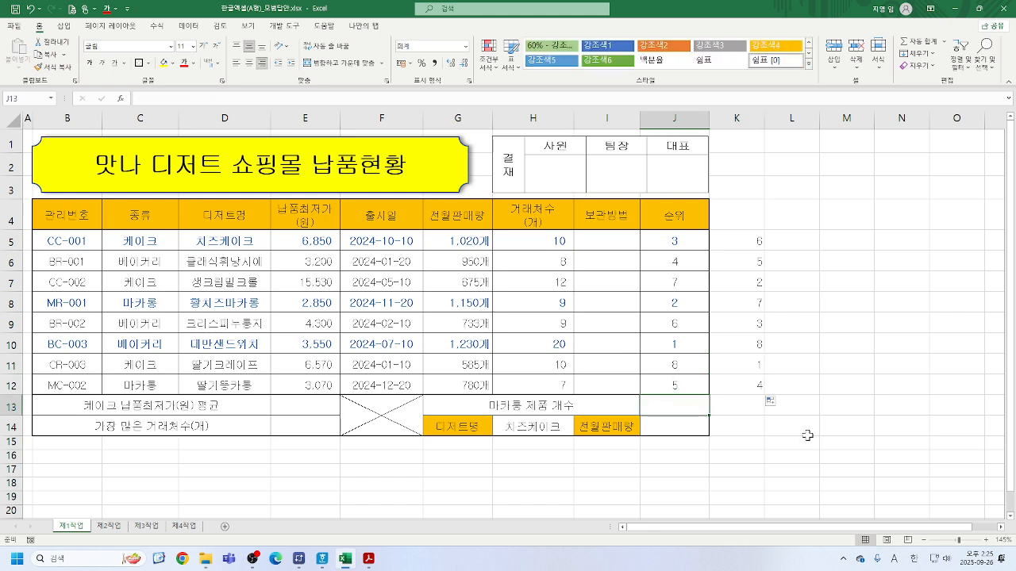
pyautogui.write('=')
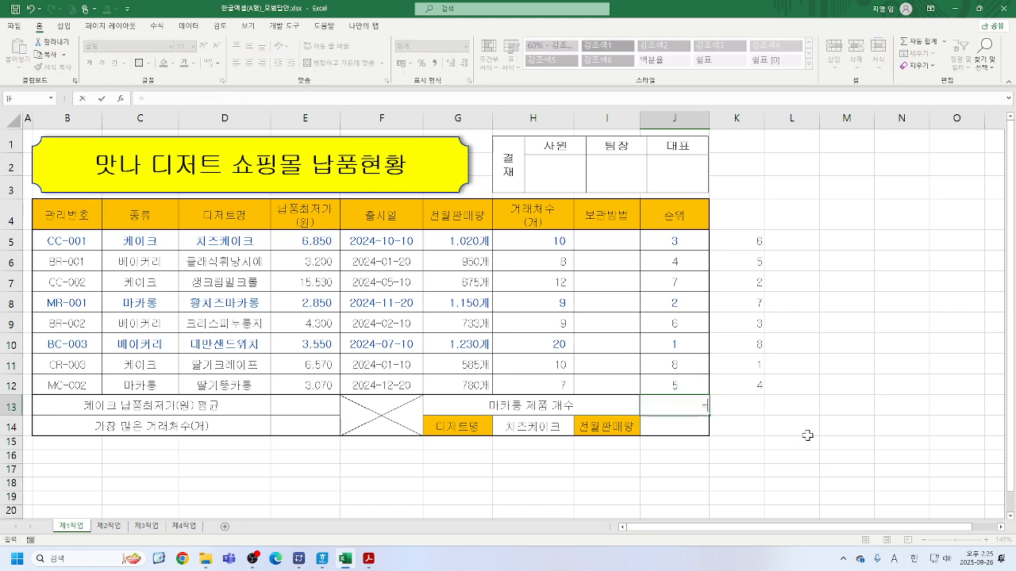
pyautogui.write('M')
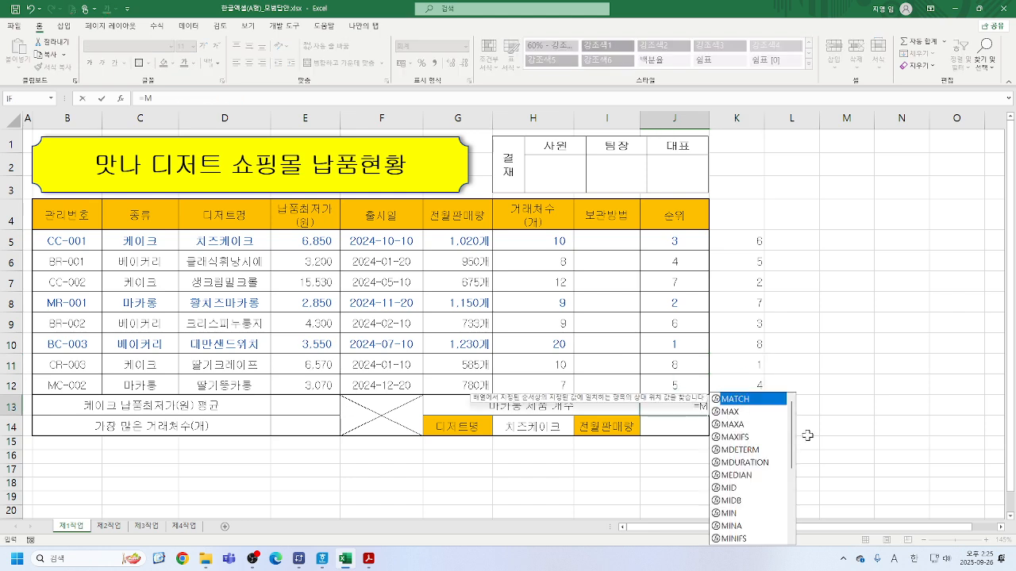
pyautogui.write('AX')
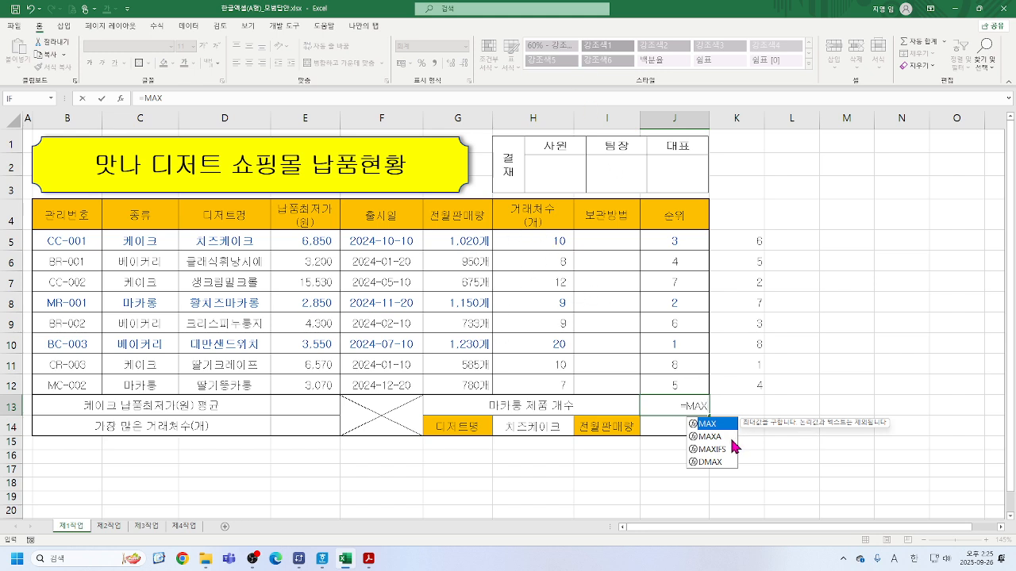
pyautogui.doubleClick(709, 426)
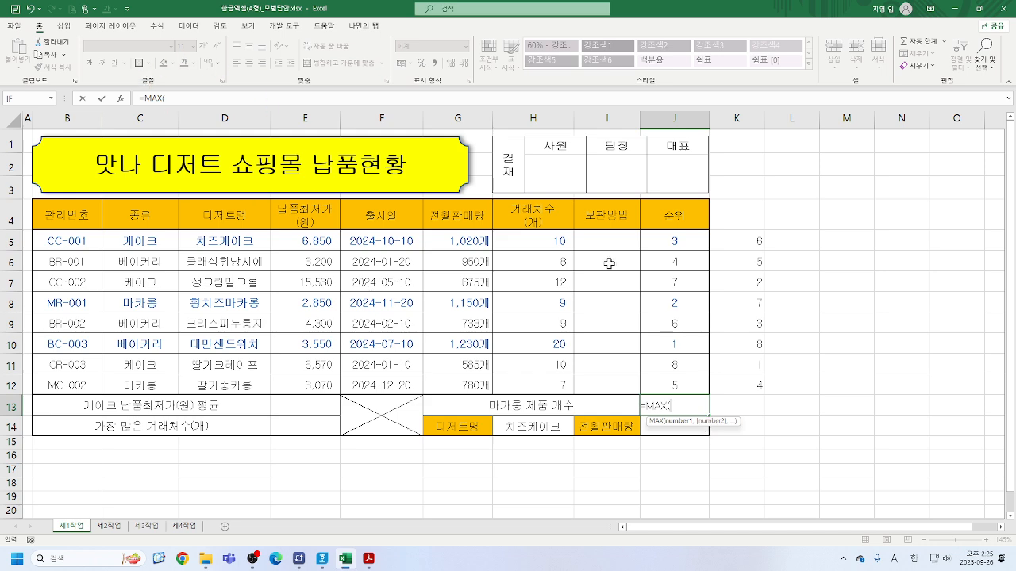
pyautogui.moveTo(515, 240); pyautogui.dragTo(524, 384)
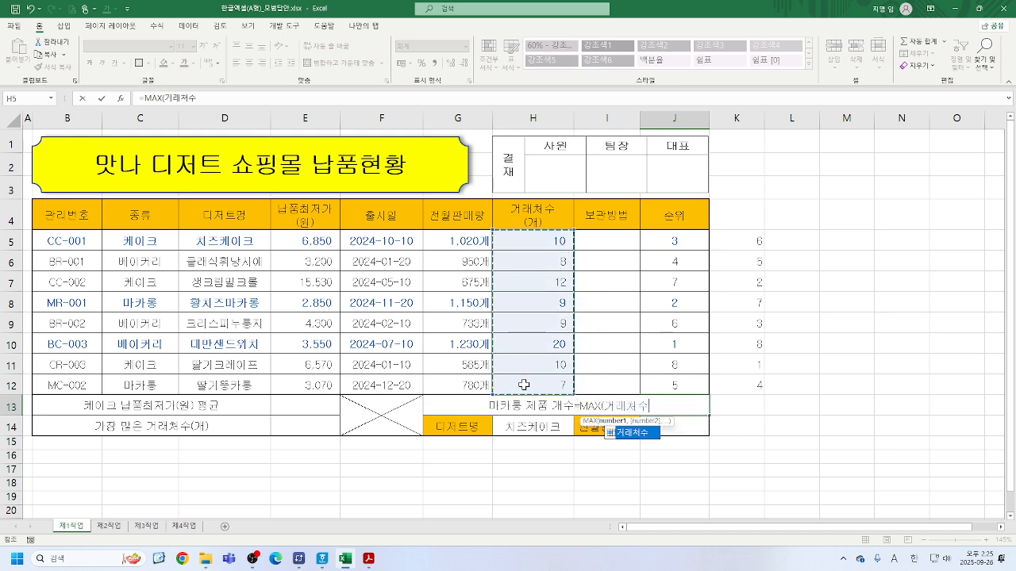
pyautogui.write(')')
pyautogui.press('Return')
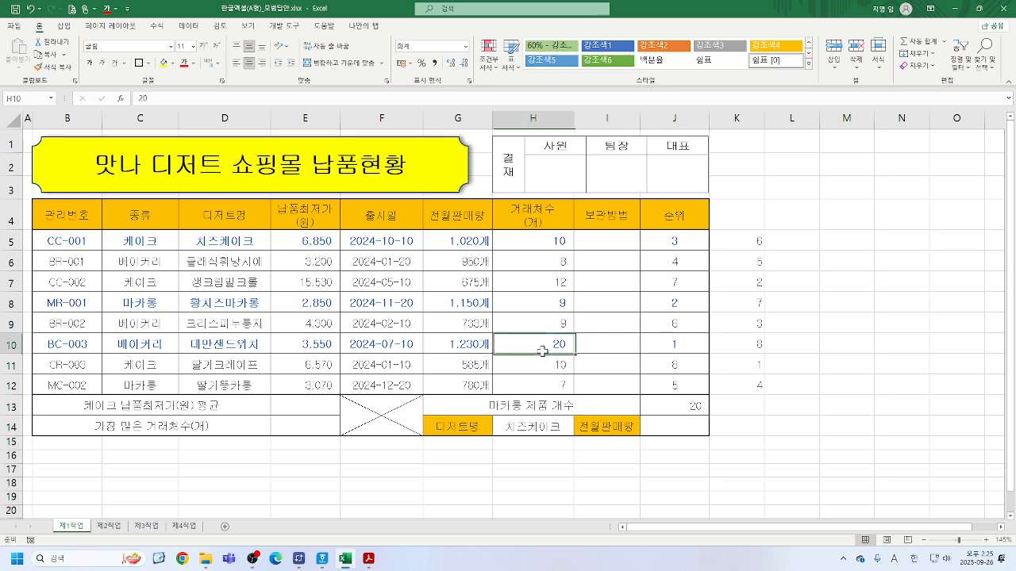
pyautogui.click(542, 351)
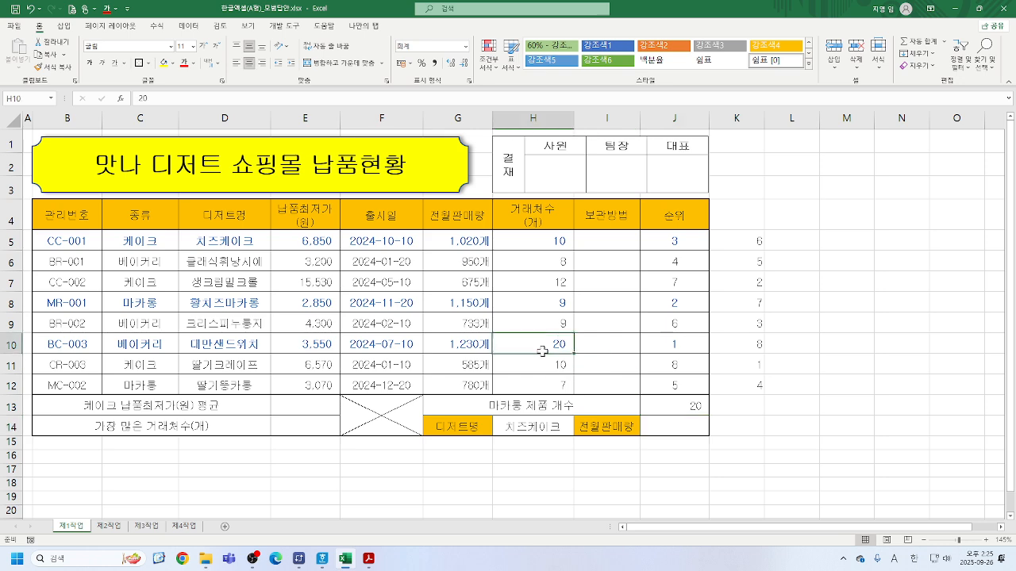
pyautogui.click(663, 411)
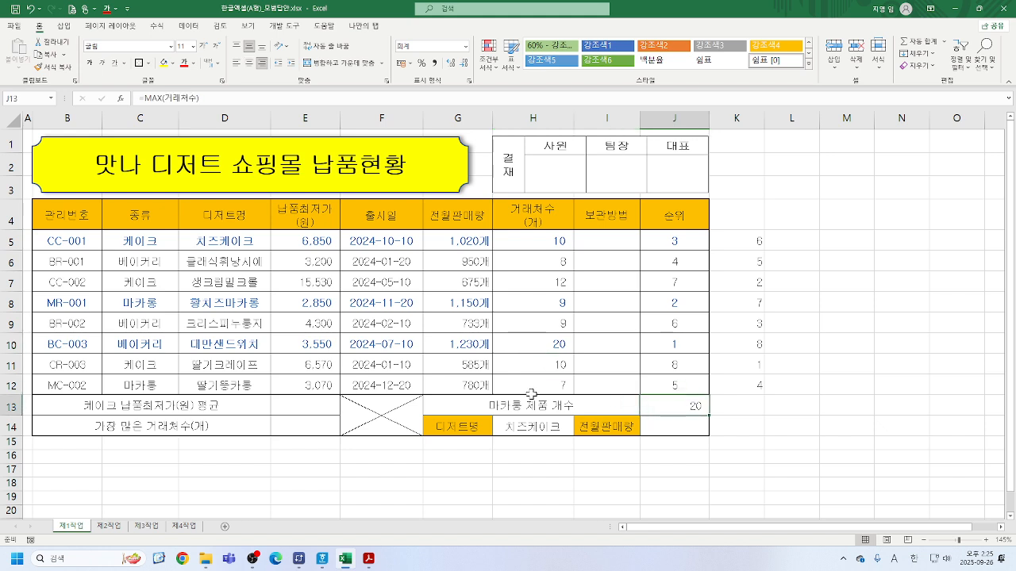
# Step: Enter a MAX formula over the named range 거래처수 in E14 for 가장 많은 거래처수(개)
pyautogui.click(274, 430)
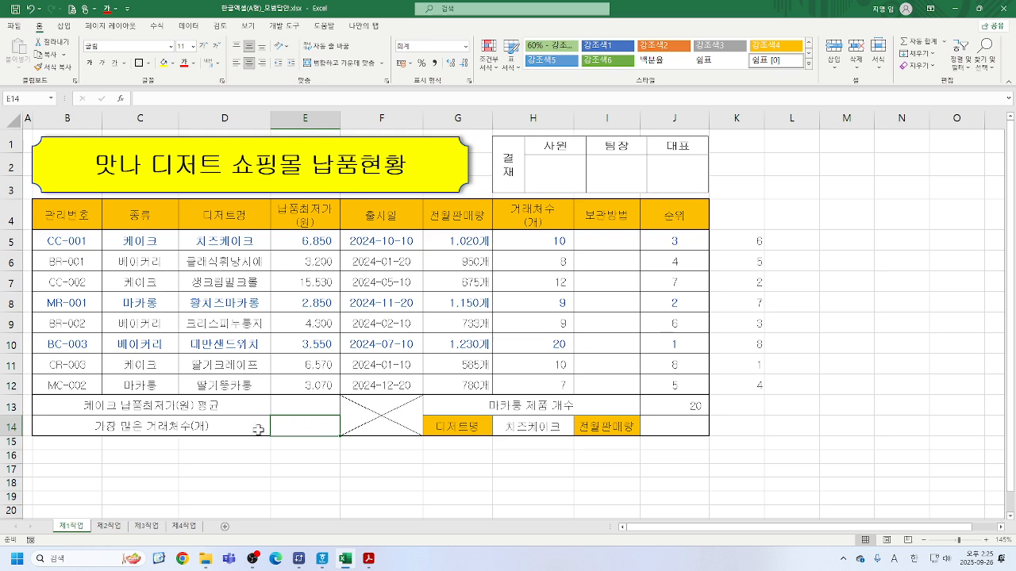
pyautogui.write('=')
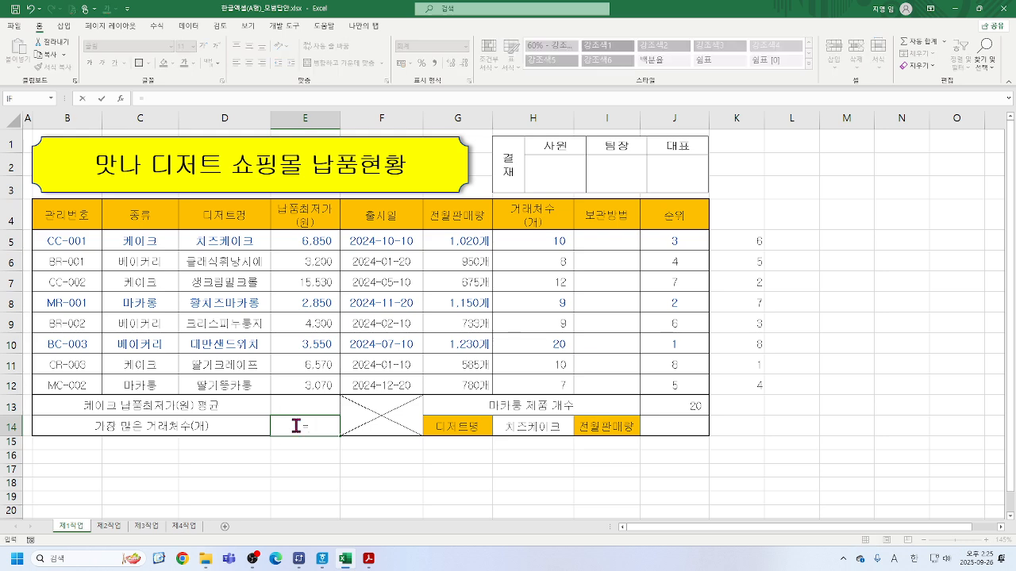
pyautogui.write('MA')
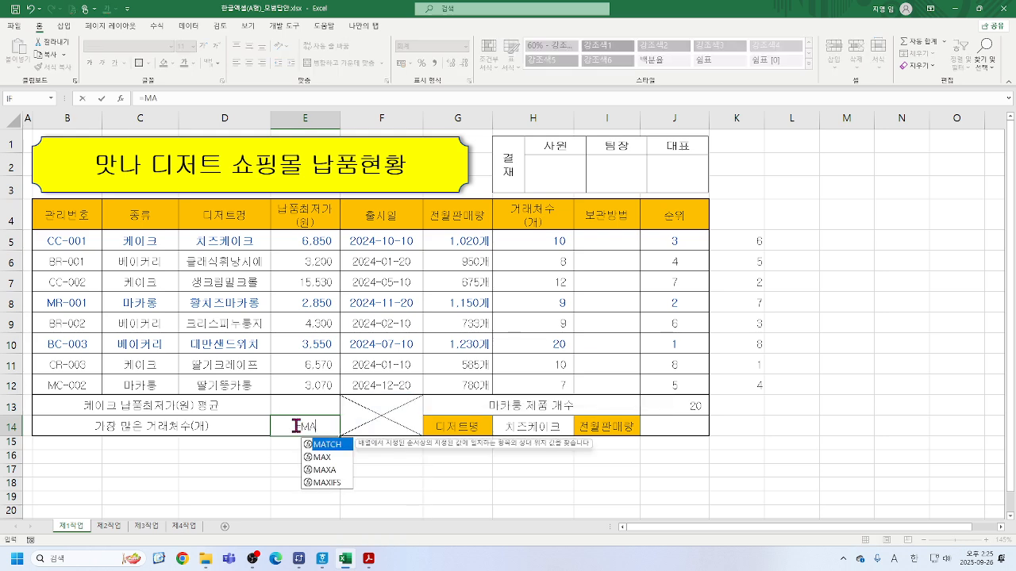
pyautogui.click(333, 459)
pyautogui.doubleClick(333, 458)
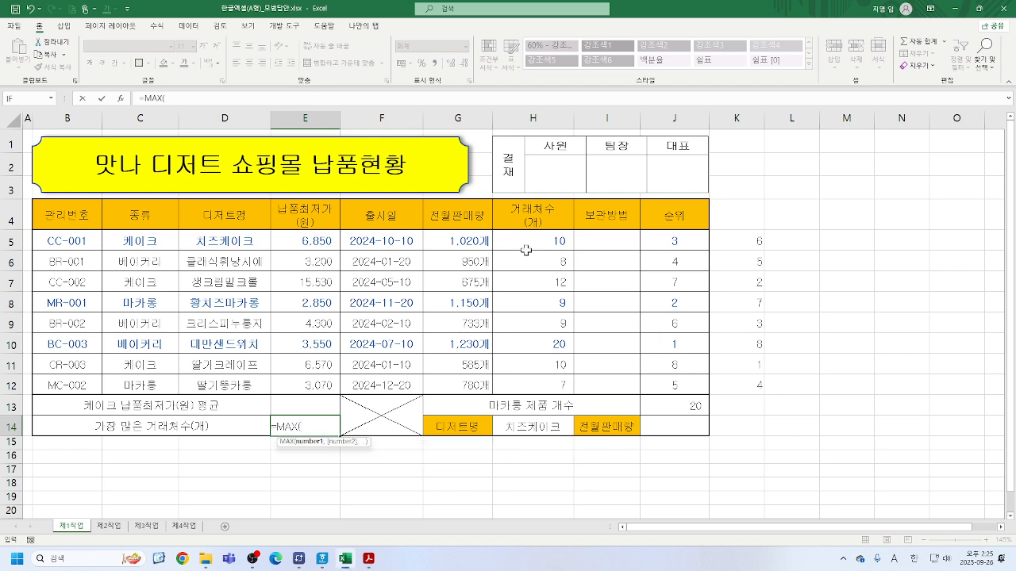
pyautogui.moveTo(510, 242); pyautogui.dragTo(515, 387)
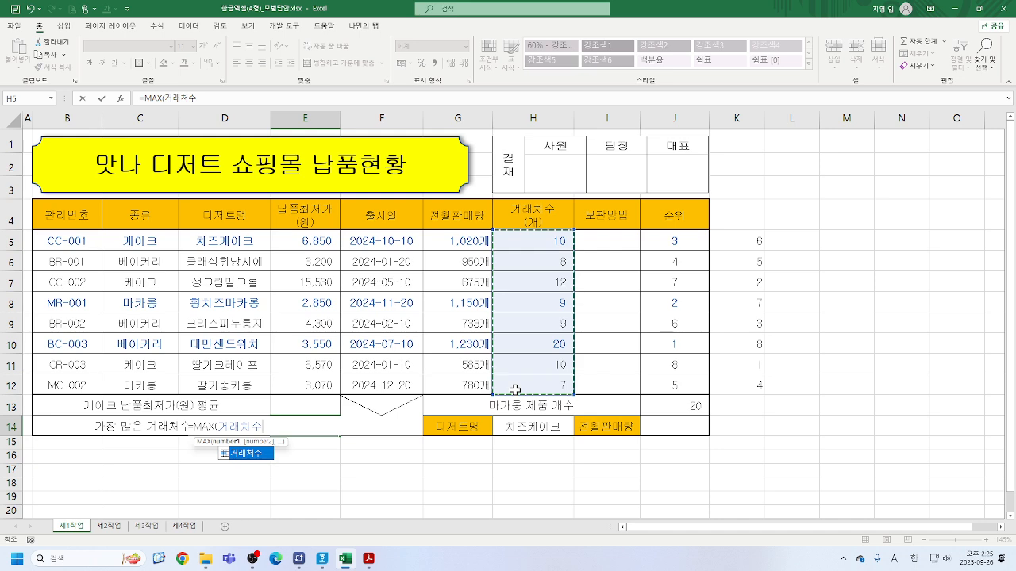
pyautogui.press('Return')
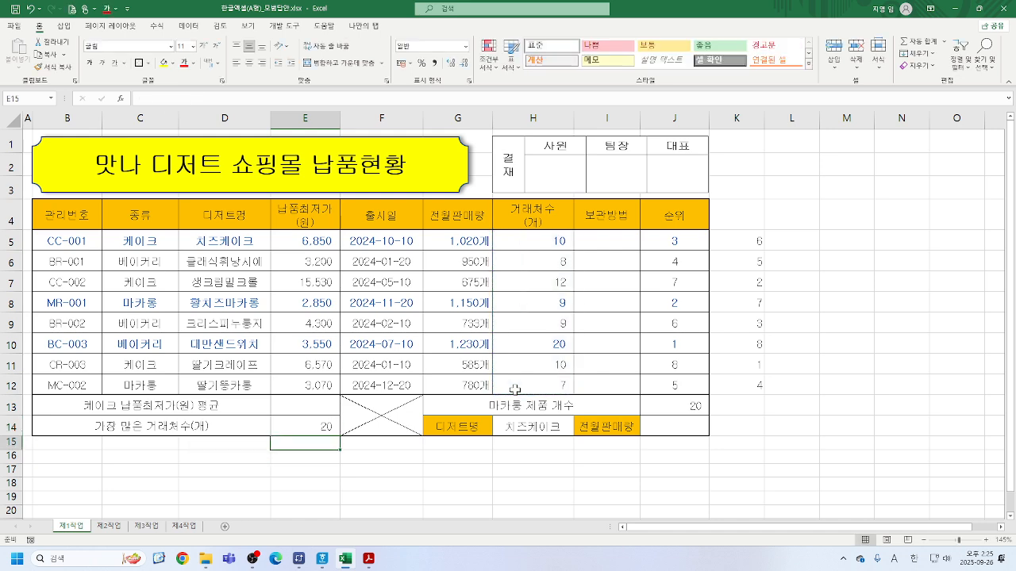
# Step: Clear the formula from J13 and examine the 마카롱 entries in the 종류 column
pyautogui.click(678, 412)
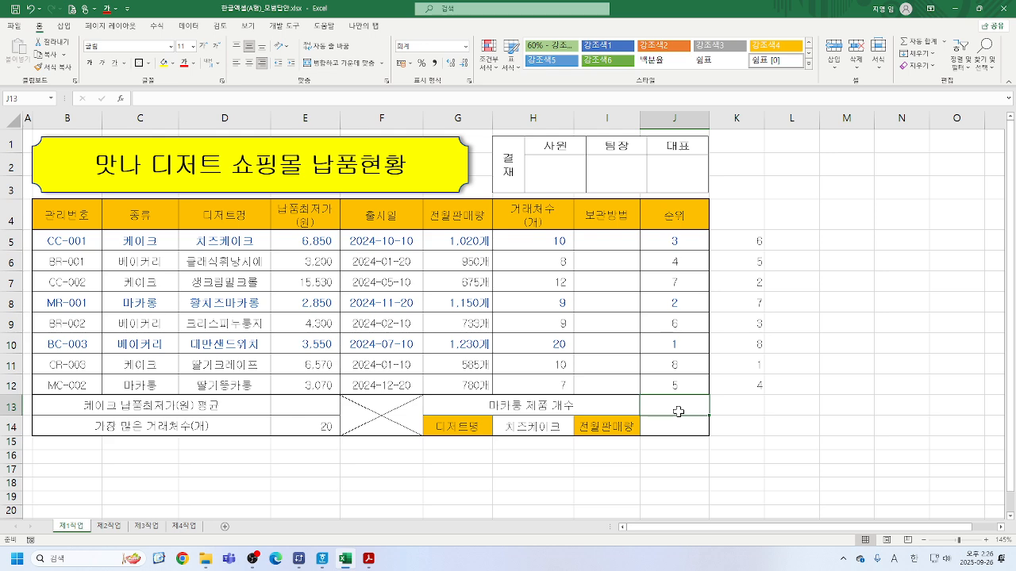
pyautogui.click(141, 245)
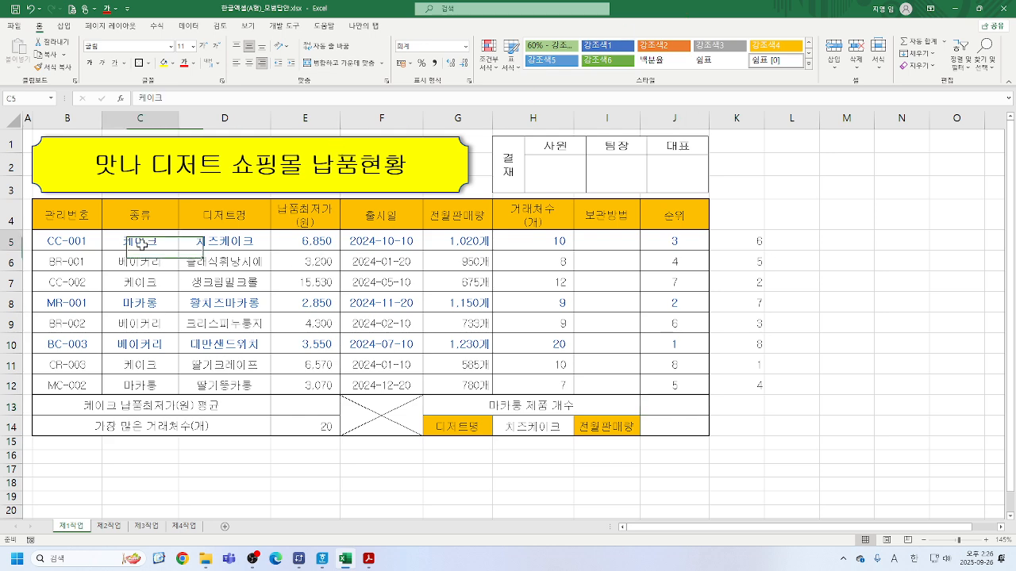
pyautogui.moveTo(142, 244); pyautogui.dragTo(148, 301)
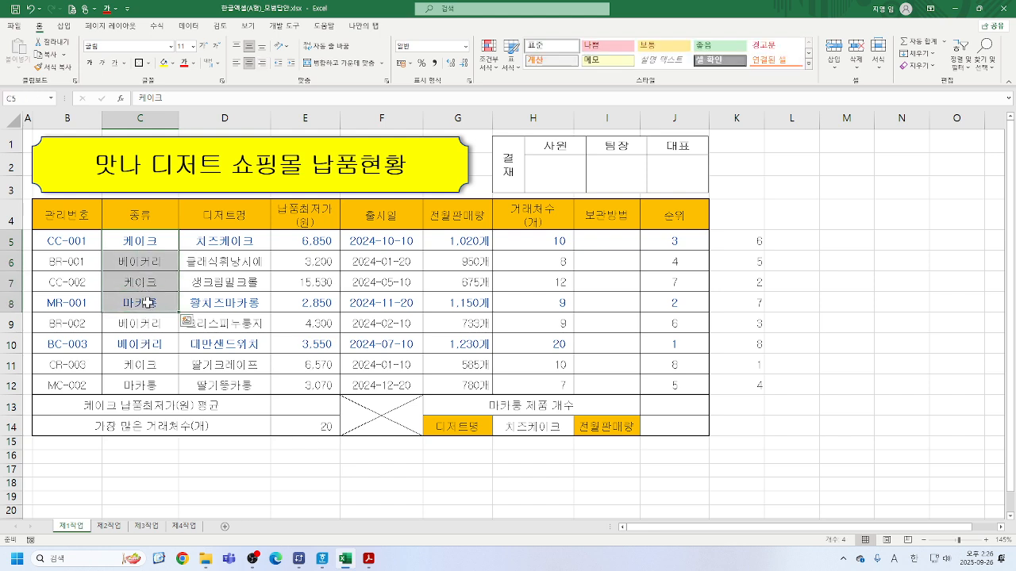
pyautogui.click(148, 302)
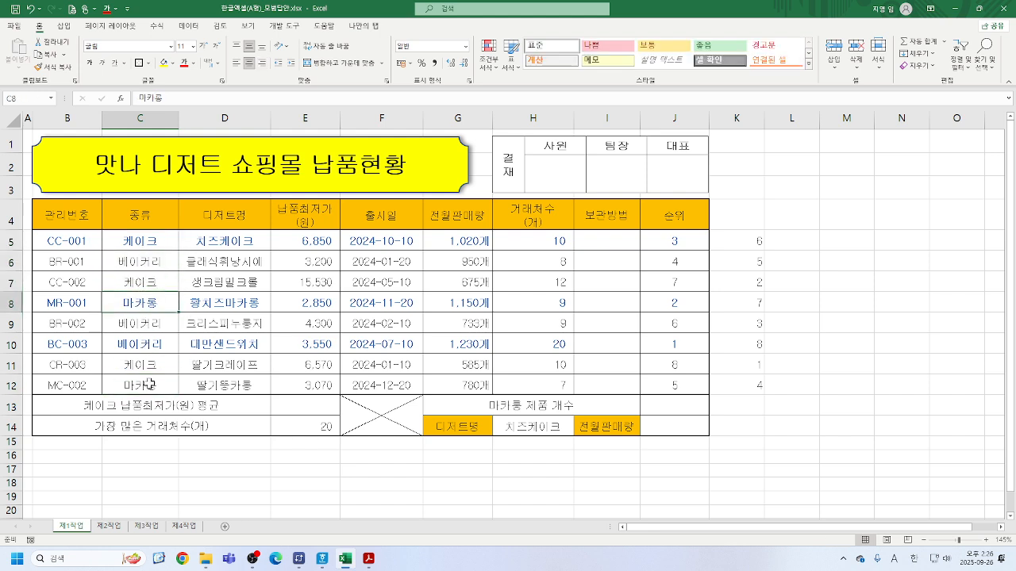
pyautogui.click(149, 384)
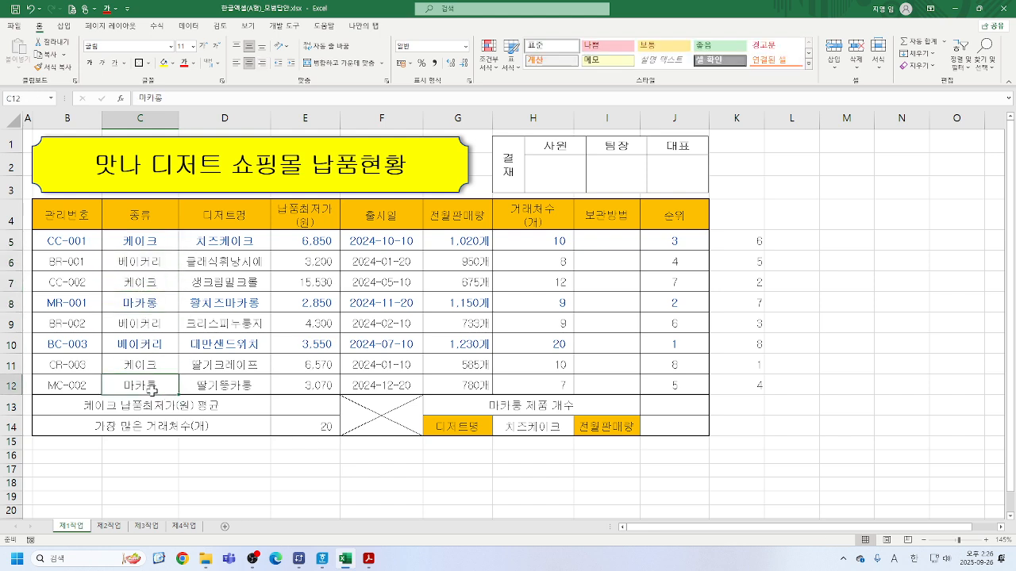
# Step: Enter a COUNTIF formula in J13 over C5:C12 with the criterion "마카롱" for 마카롱 제품 개수
pyautogui.click(669, 408)
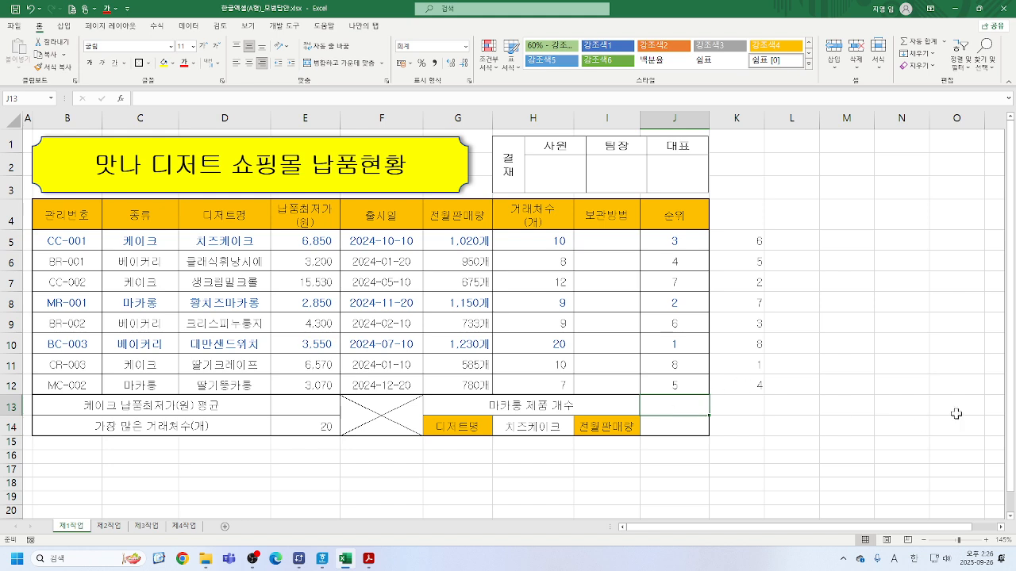
pyautogui.write('=')
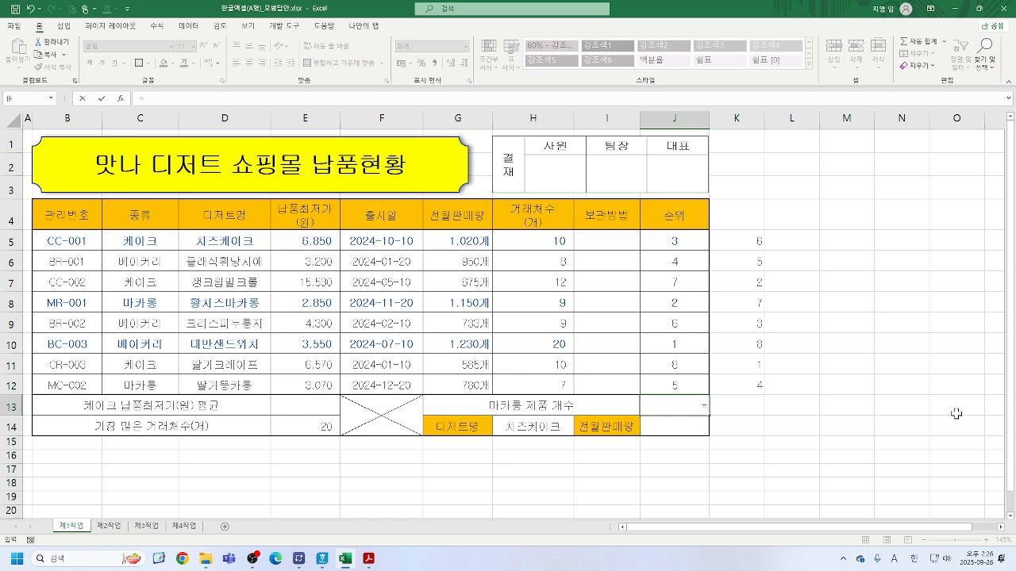
pyautogui.write('COU')
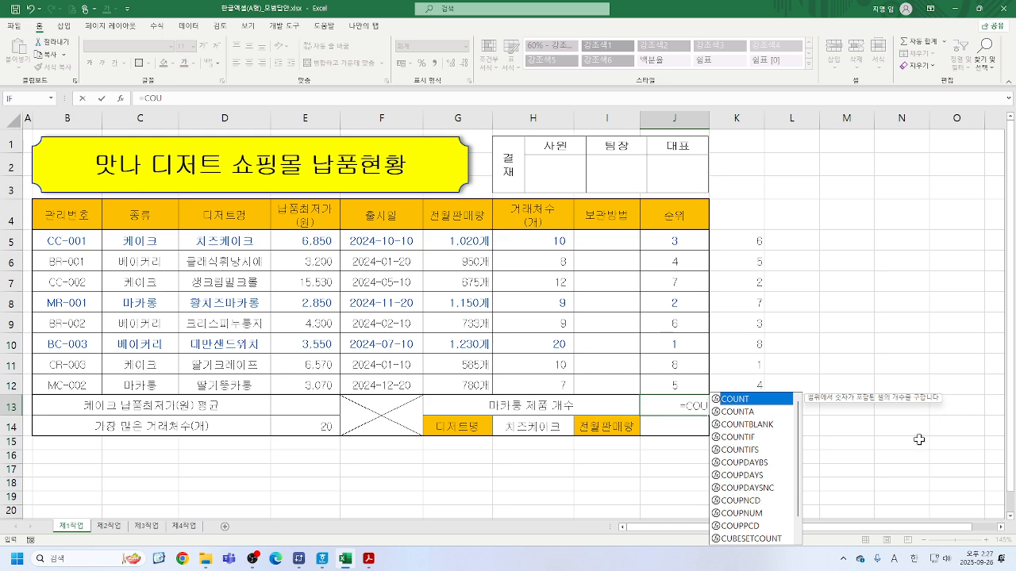
pyautogui.doubleClick(747, 437)
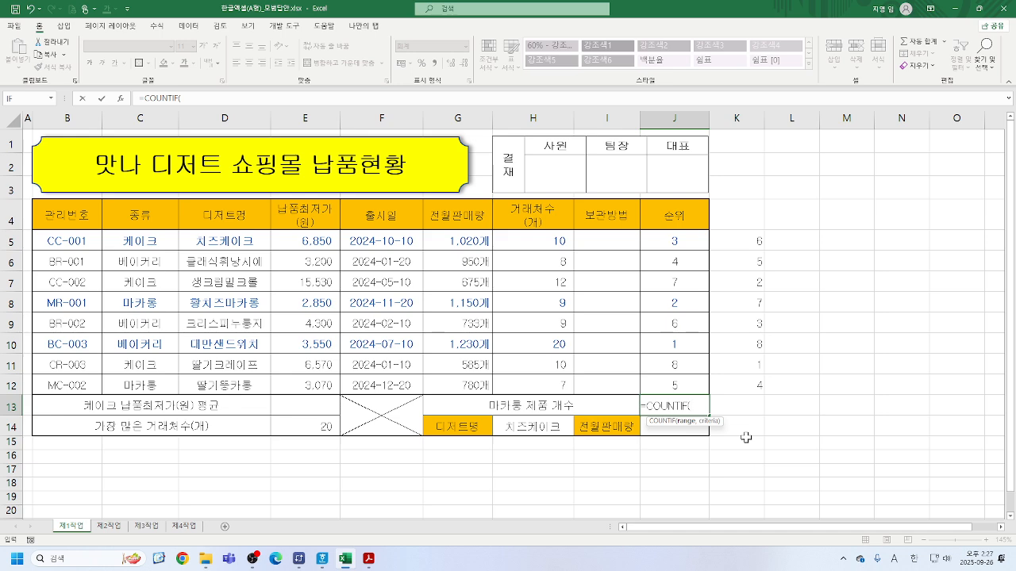
pyautogui.click(122, 99)
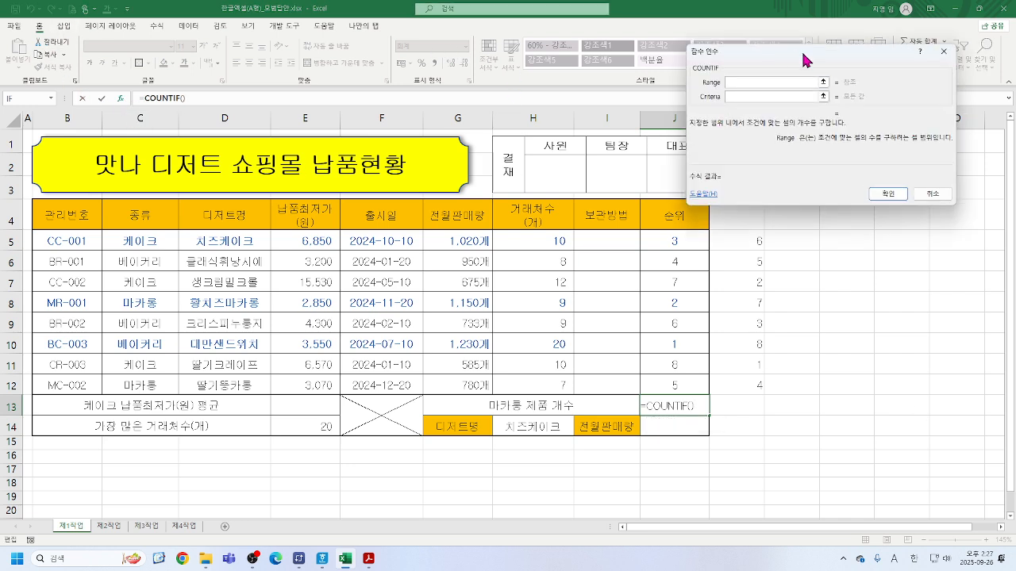
pyautogui.moveTo(800, 49); pyautogui.dragTo(734, 44)
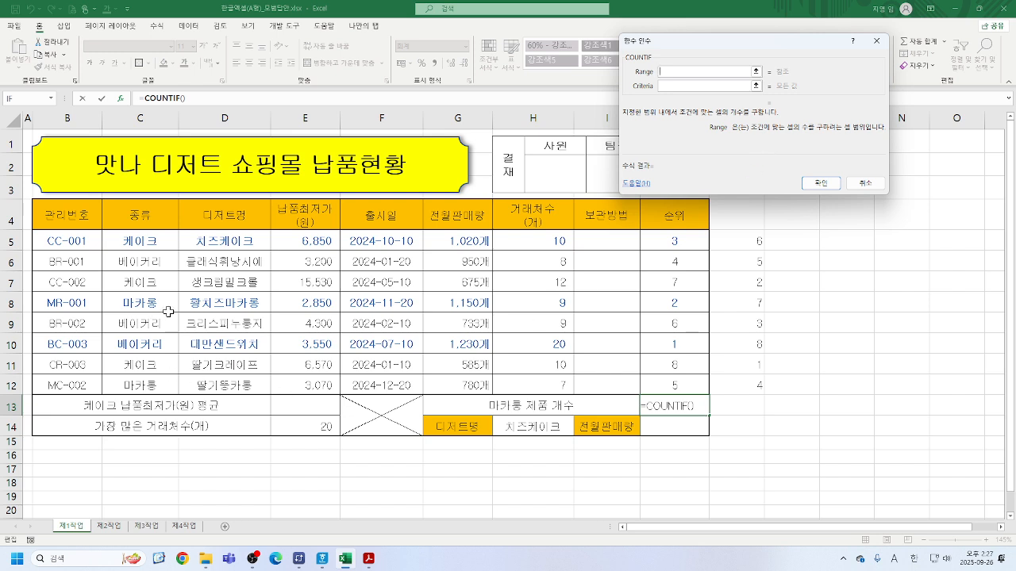
pyautogui.click(117, 243)
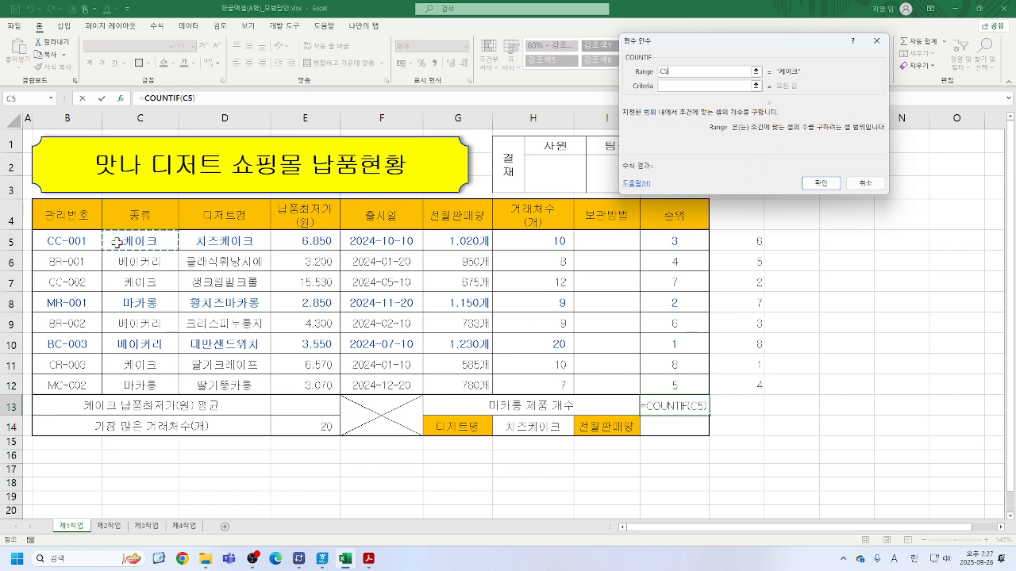
pyautogui.moveTo(117, 243); pyautogui.dragTo(128, 384)
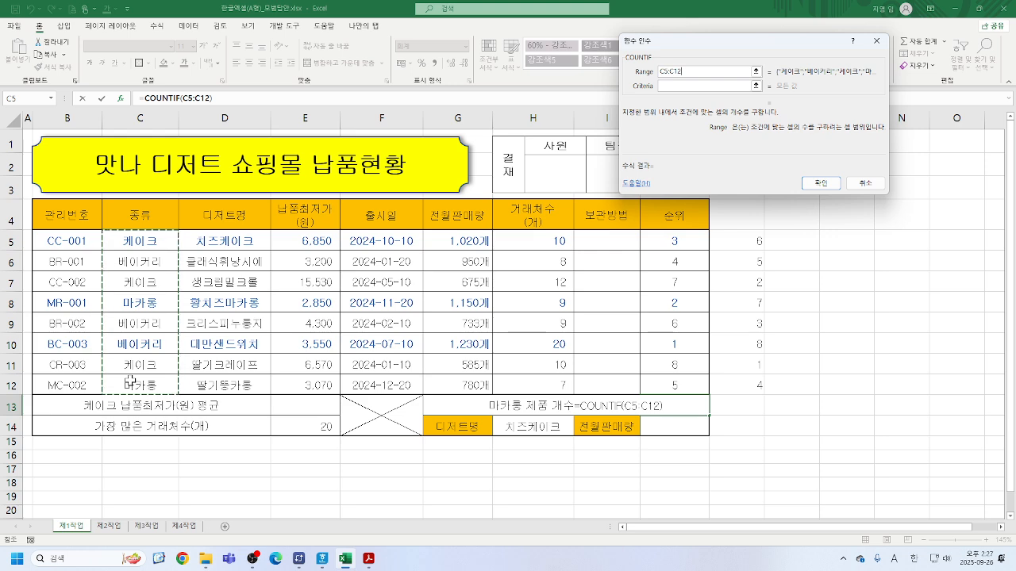
pyautogui.press('Tab')
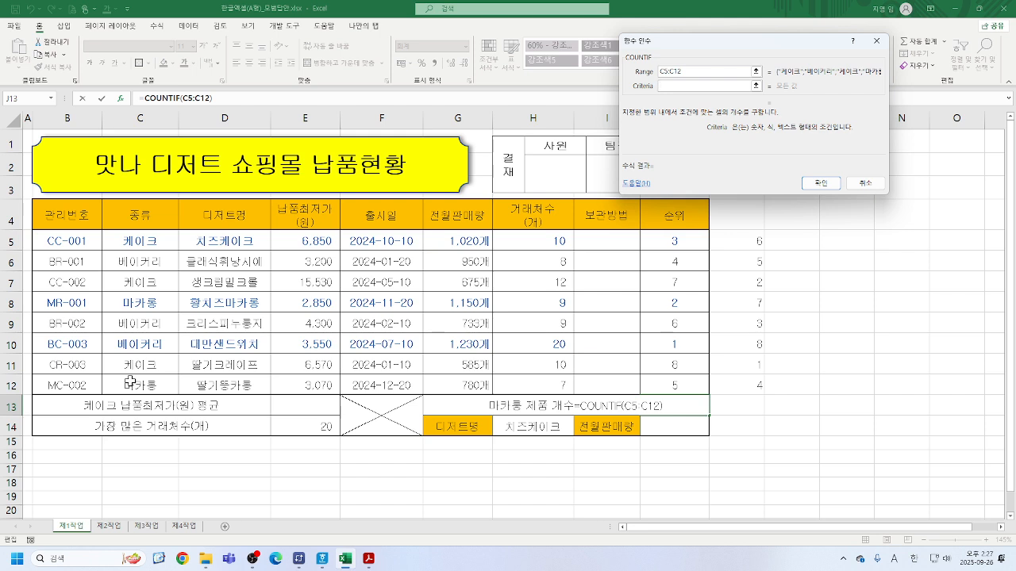
pyautogui.write('마카롱')
pyautogui.press('Tab')
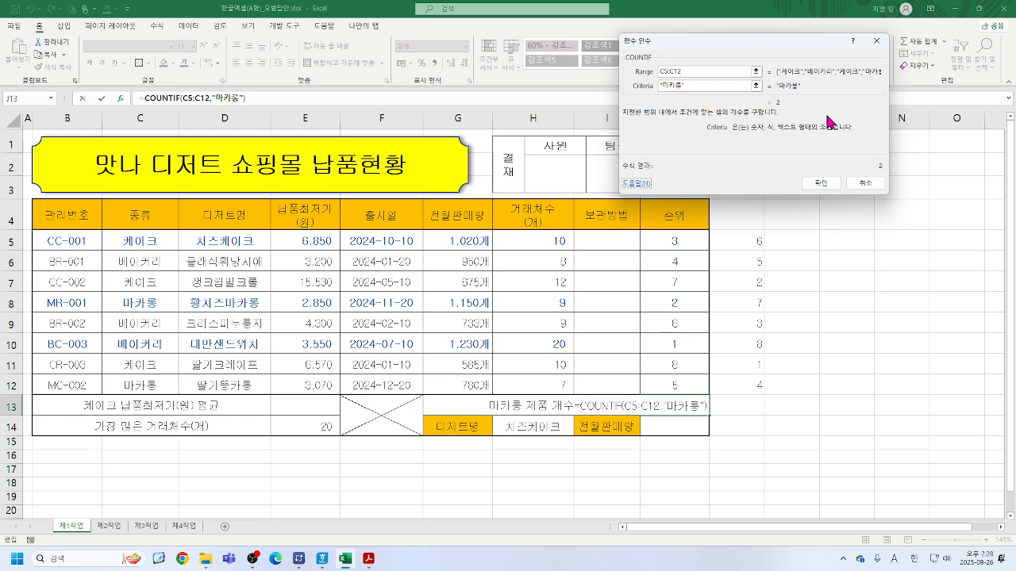
pyautogui.click(818, 184)
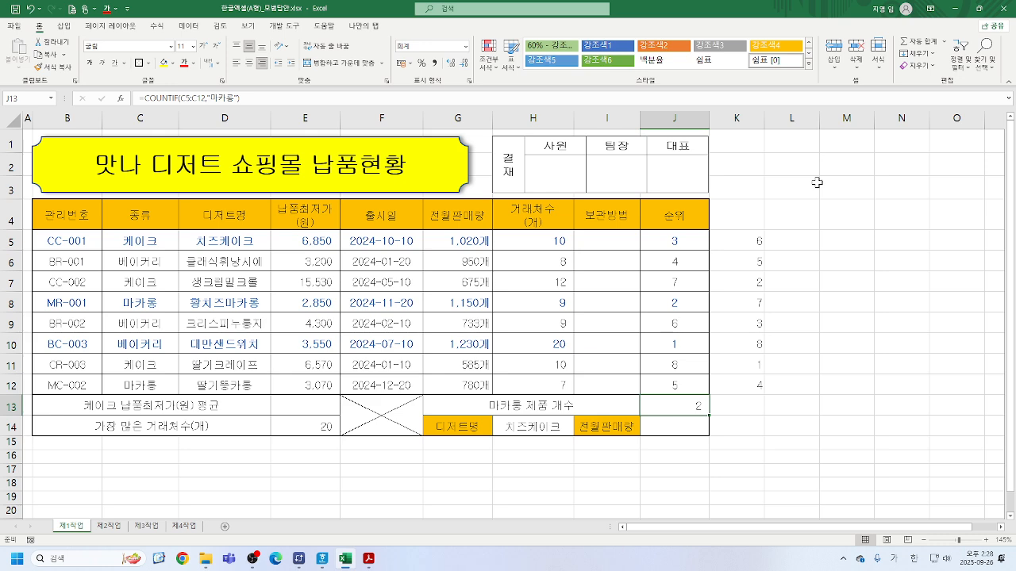
# Step: Append &"개" to the COUNTIF formula in J13 and check the completed formula
pyautogui.click(310, 98)
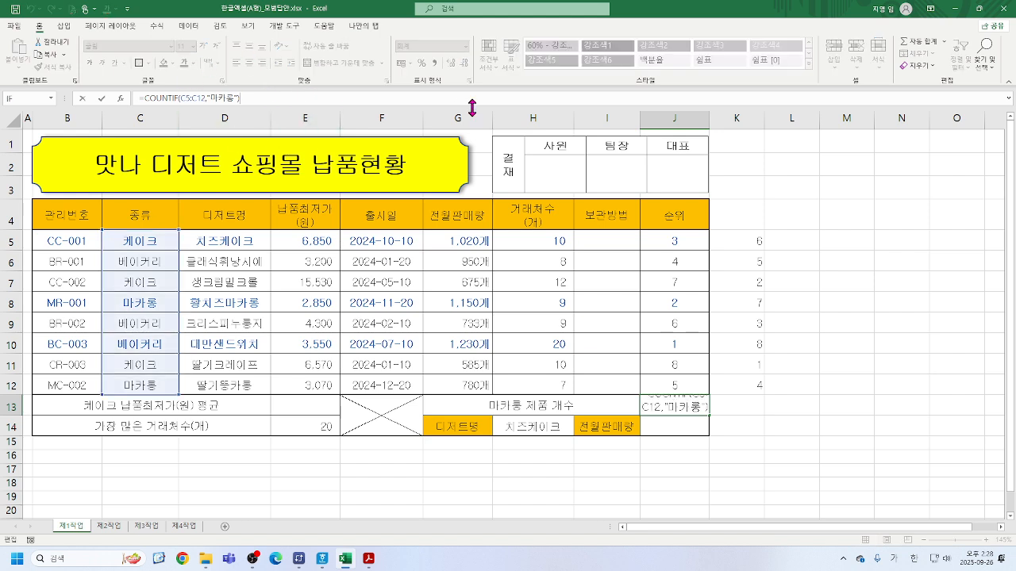
pyautogui.write('&"')
pyautogui.press('Hangul')
pyautogui.write('RP')
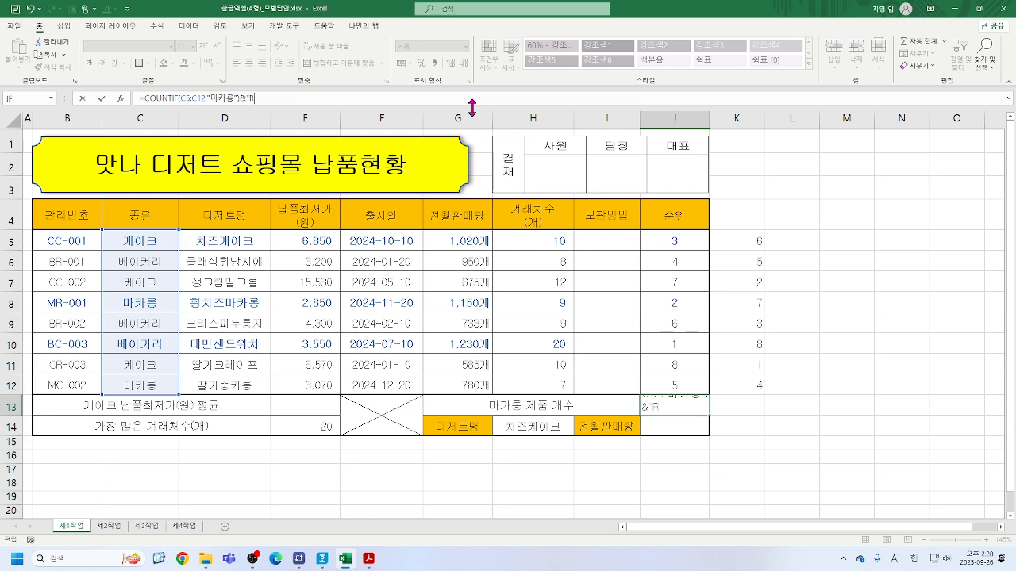
pyautogui.press('BackSpace')
pyautogui.press('BackSpace')
pyautogui.press('Hangul')
pyautogui.write('개"')
pyautogui.press('Return')
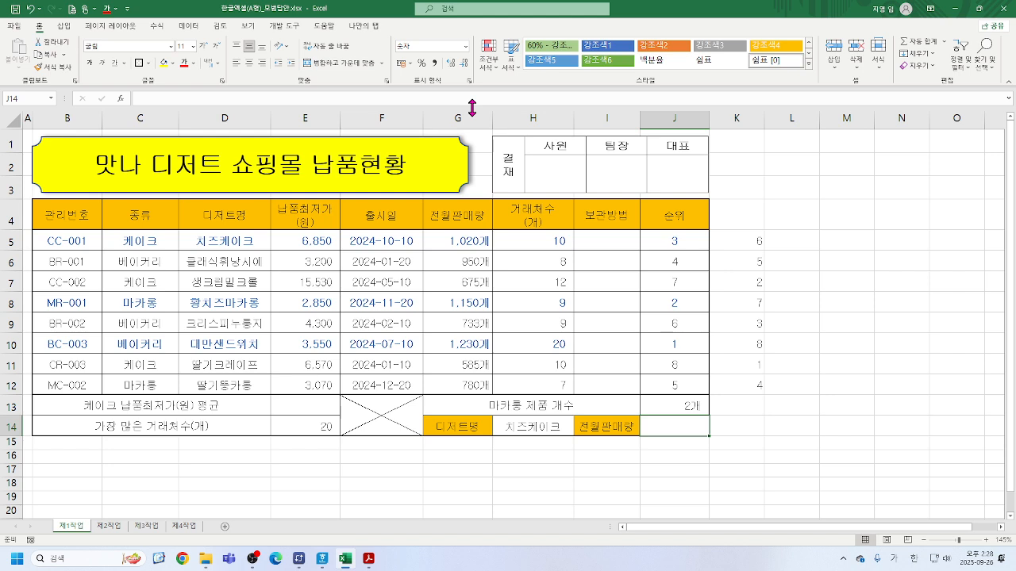
pyautogui.click(672, 403)
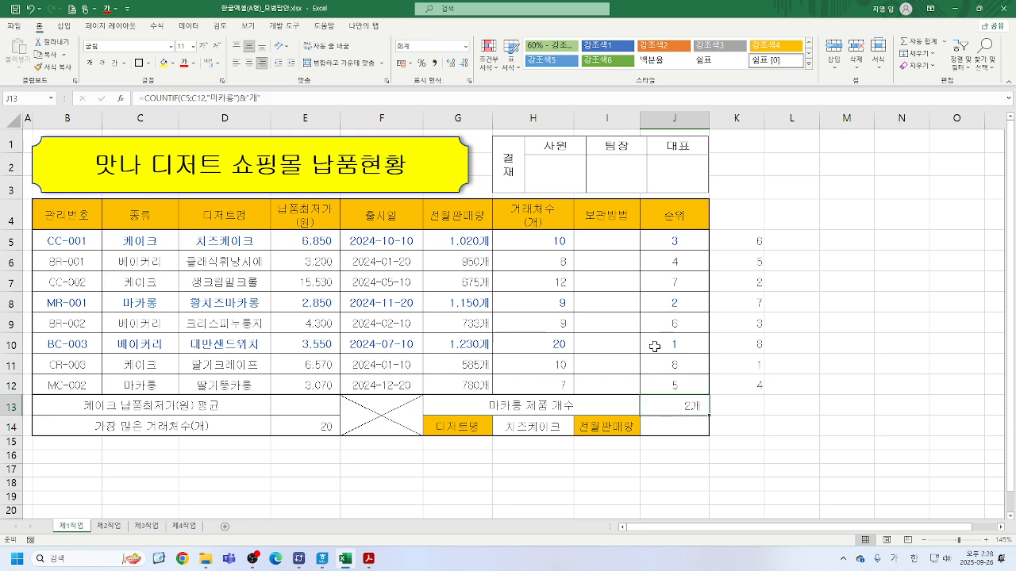
pyautogui.write('=ㅊ')
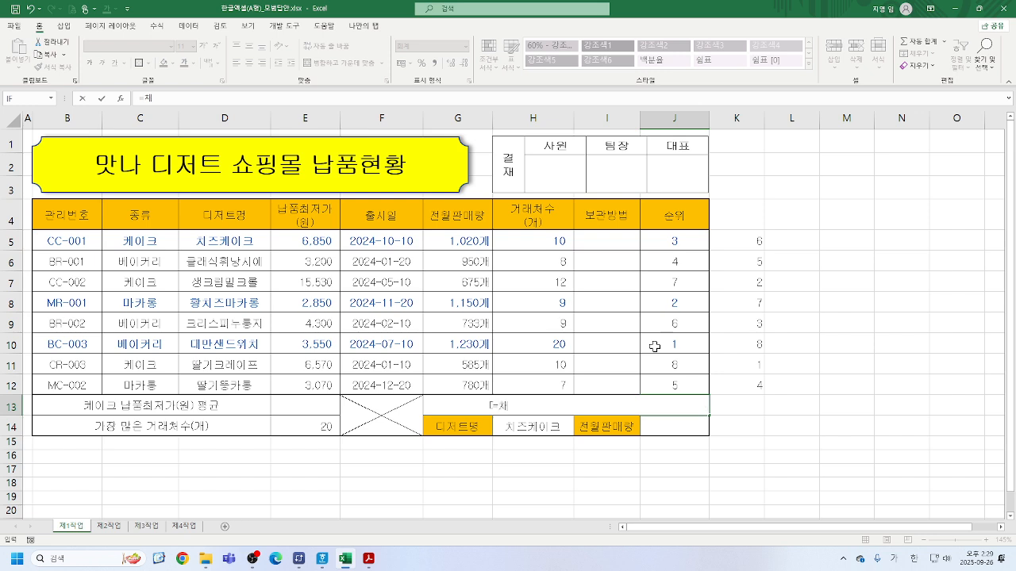
pyautogui.press('BackSpace')
pyautogui.press('Escape')
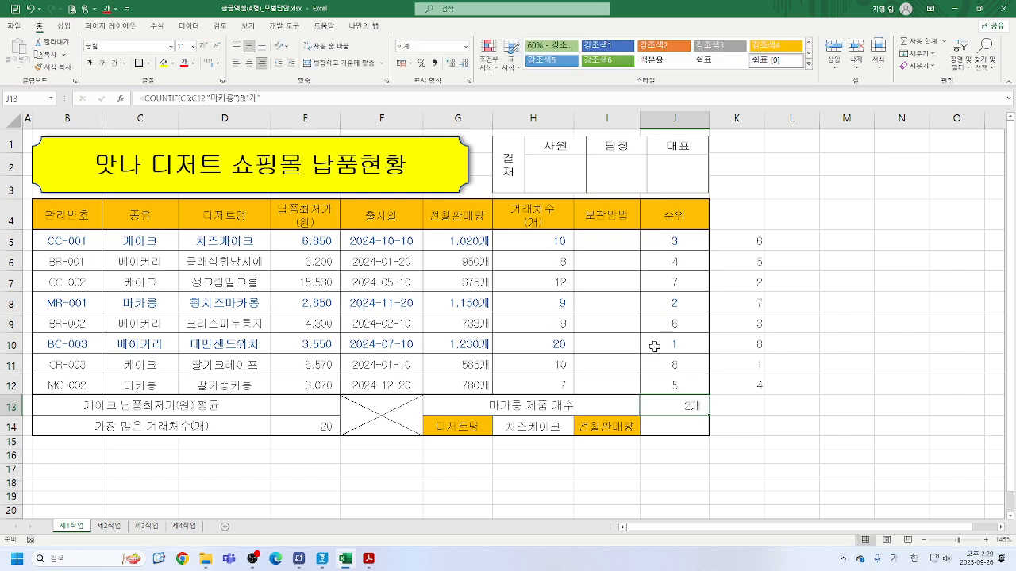
# Step: Replace the J13 formula with a COUNTIF over C5:C12 using the criterion "<>마카롱" to count every 종류 other than 마카롱
pyautogui.write('=COU')
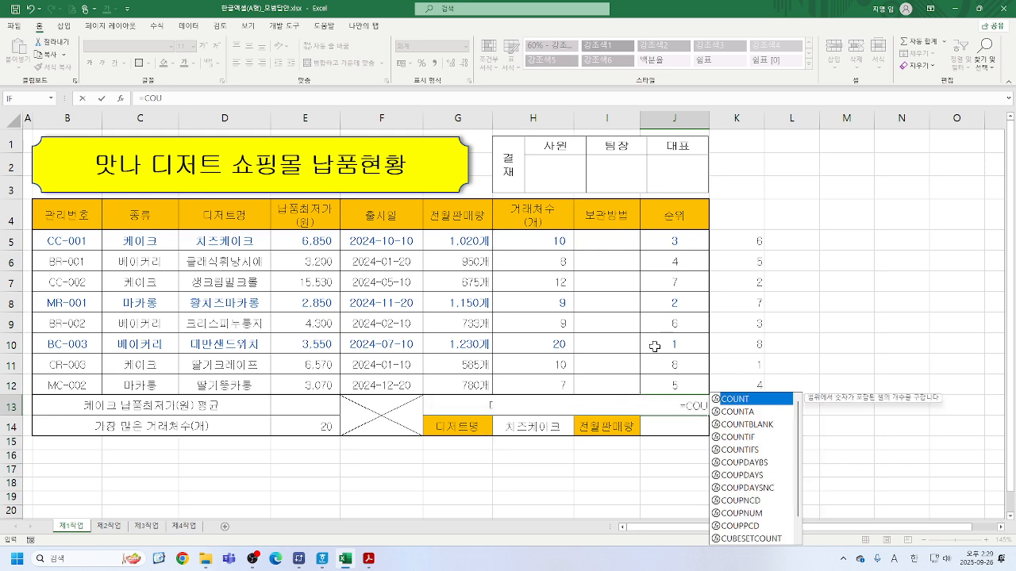
pyautogui.doubleClick(745, 437)
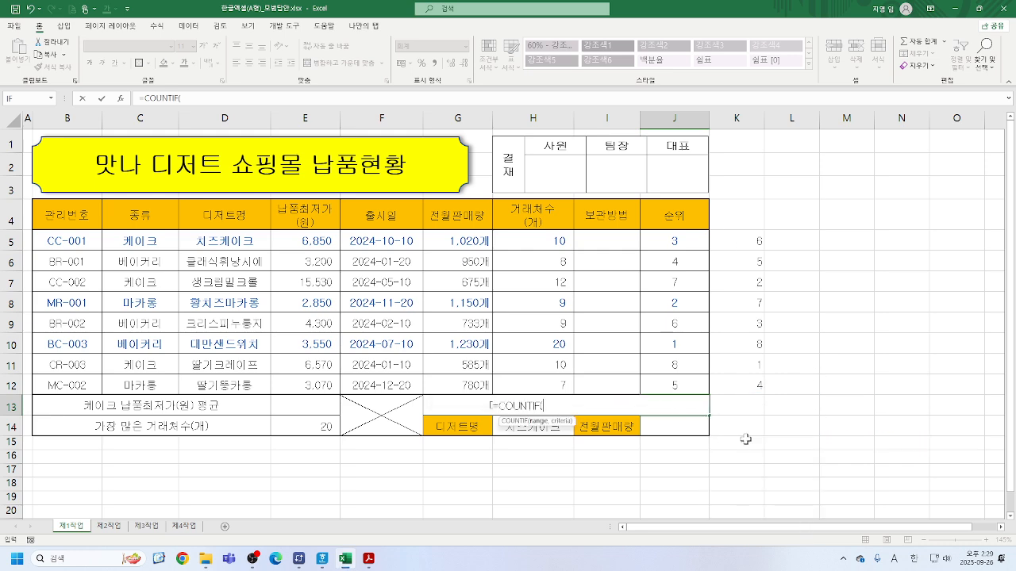
pyautogui.click(122, 103)
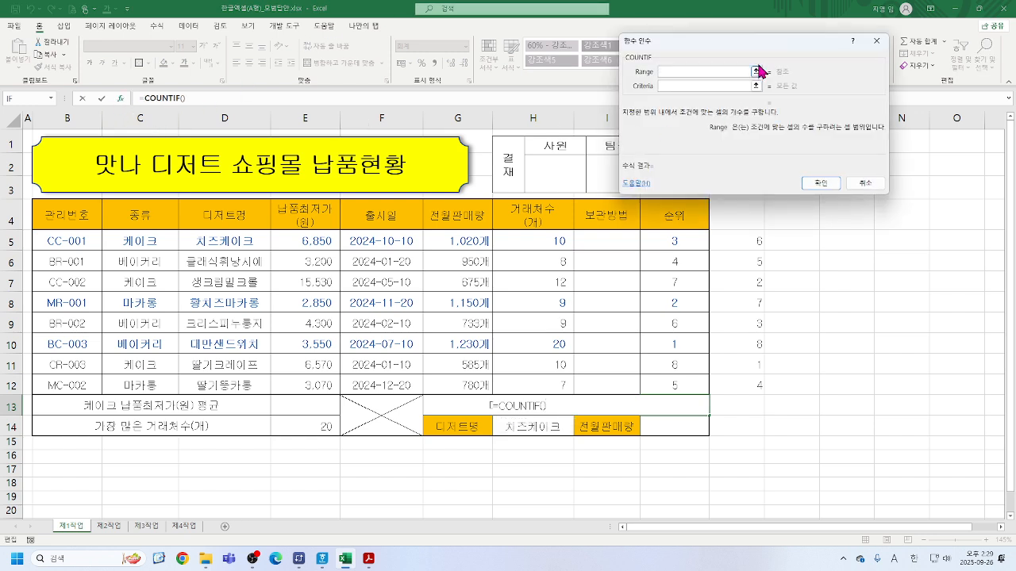
pyautogui.moveTo(757, 38); pyautogui.dragTo(760, 69)
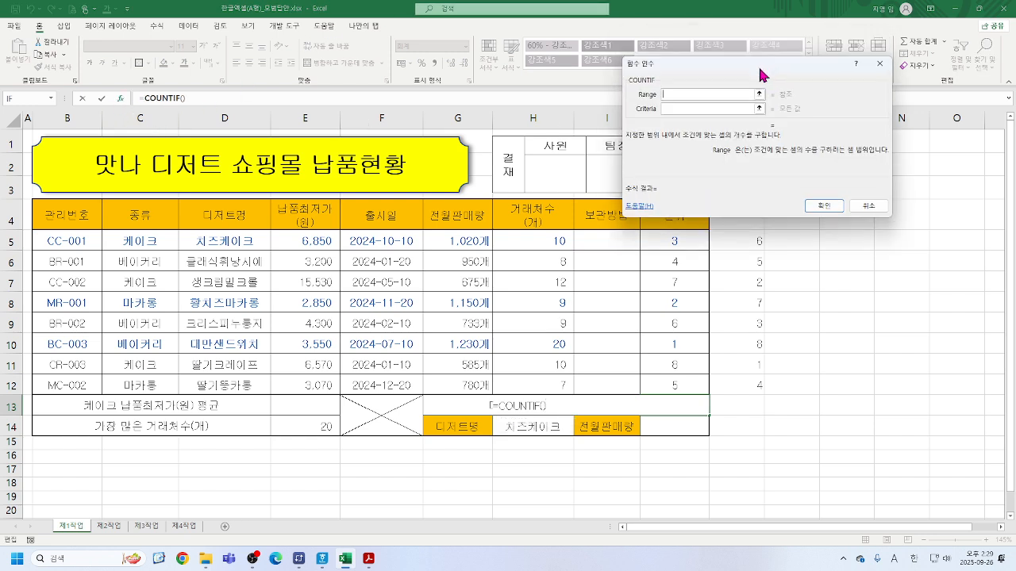
pyautogui.moveTo(129, 240); pyautogui.dragTo(131, 384)
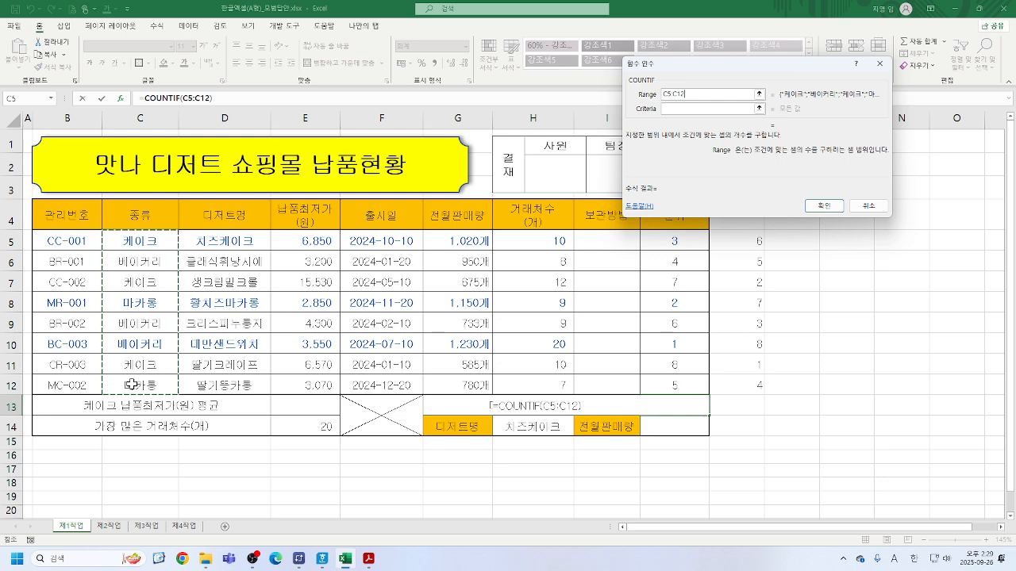
pyautogui.press('Tab')
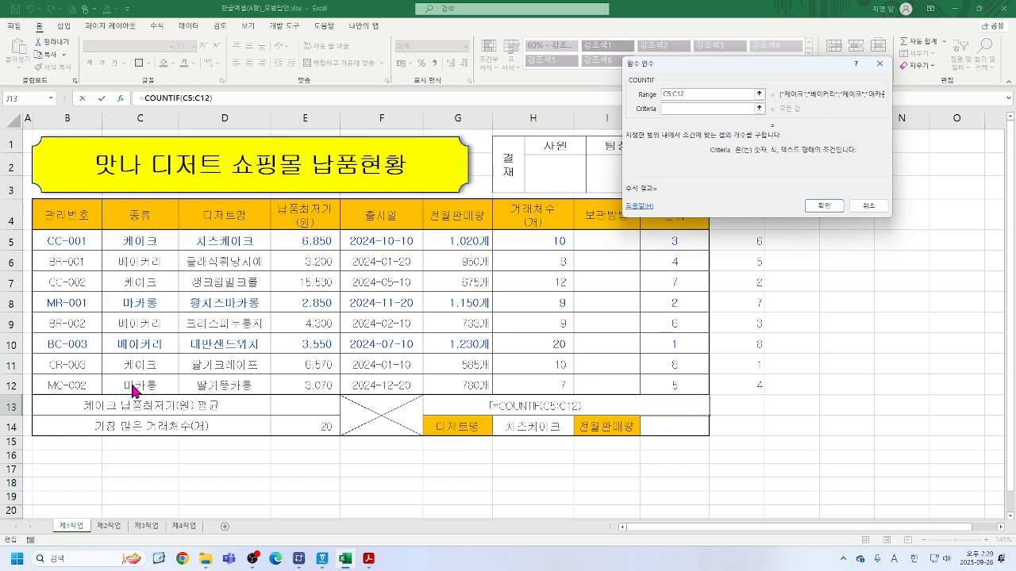
pyautogui.write('<>')
pyautogui.press('Hangul')
pyautogui.write('마카롱')
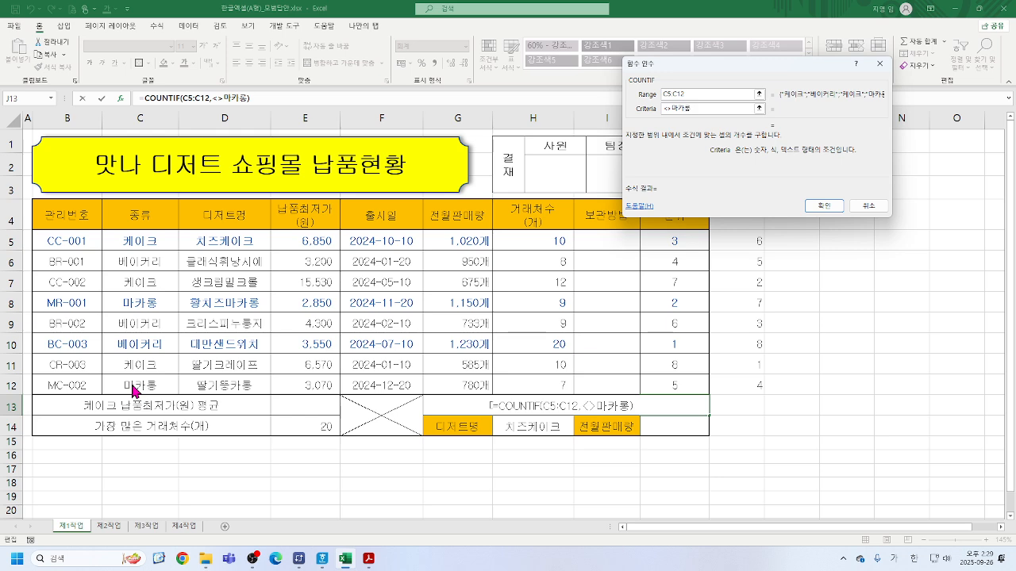
pyautogui.press('Tab')
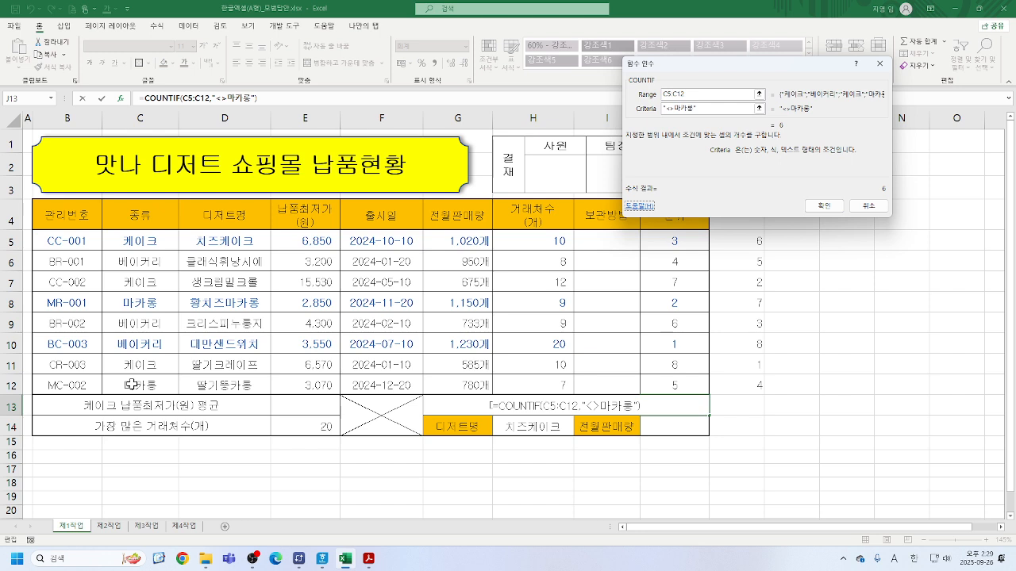
pyautogui.click(824, 205)
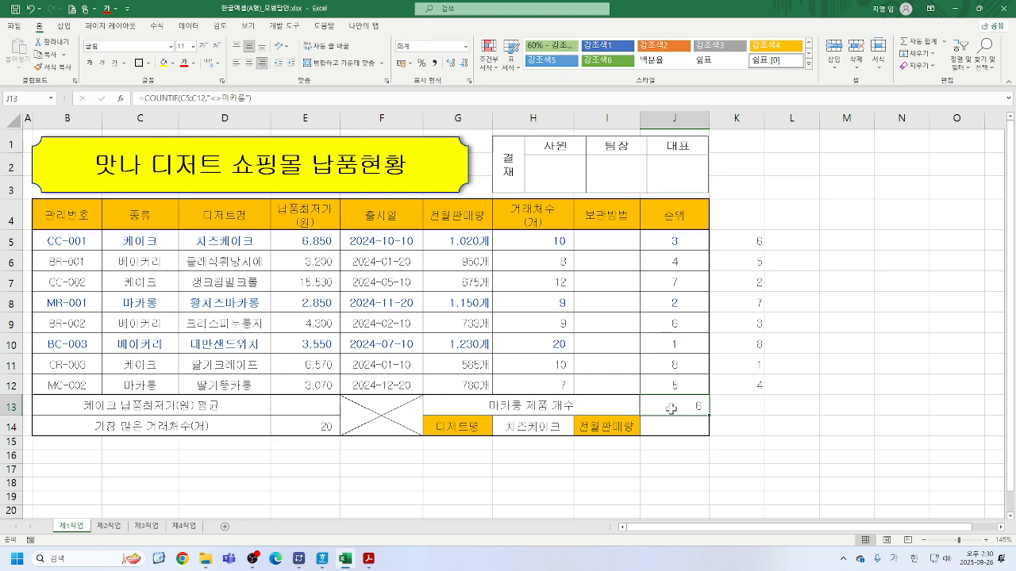
# Step: Enter a COUNTIF formula in K13 over D5:D12 with the criterion "딸기*" to count 디저트명 entries starting with 딸기
pyautogui.click(738, 408)
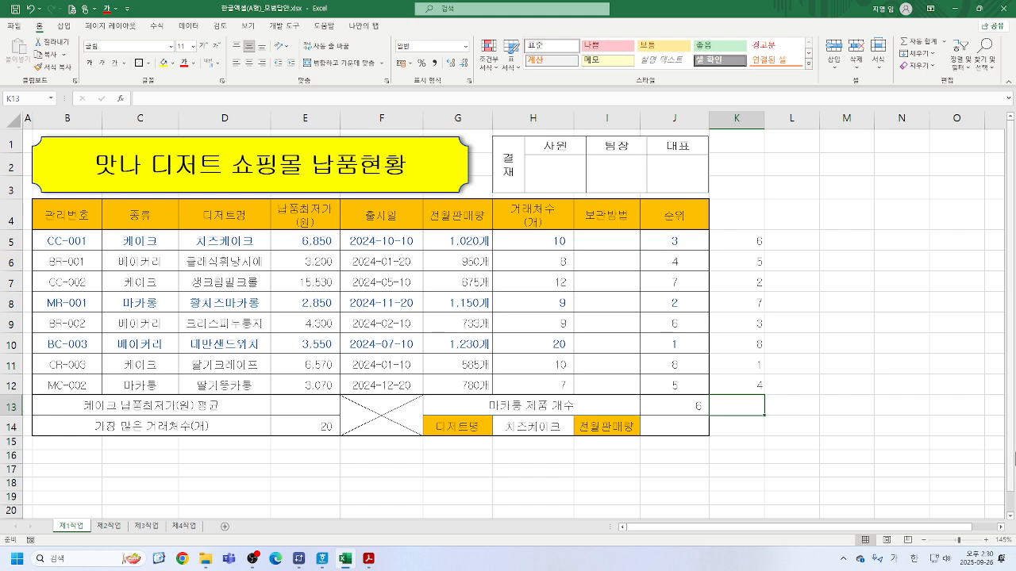
pyautogui.write('=')
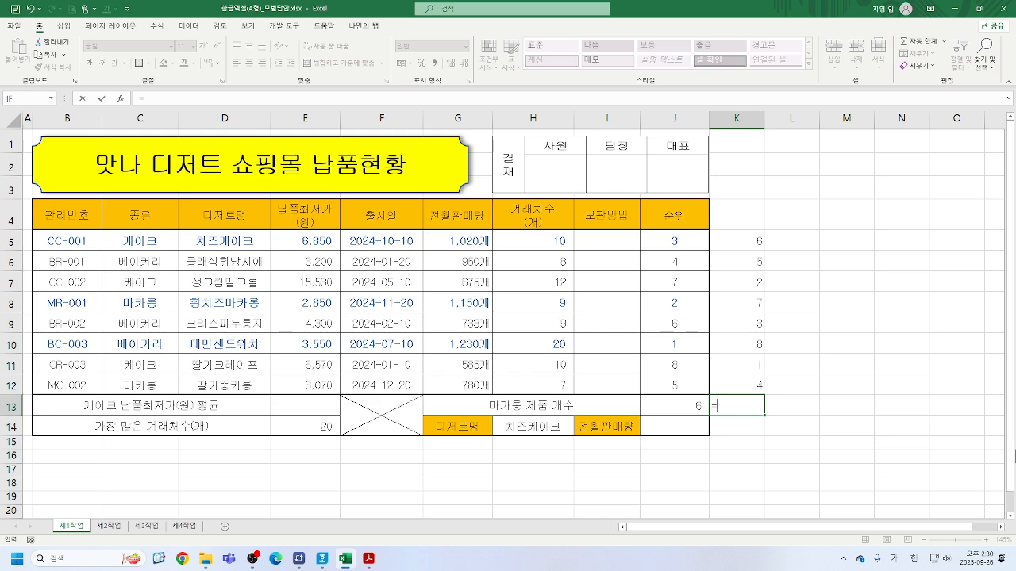
pyautogui.write('COU')
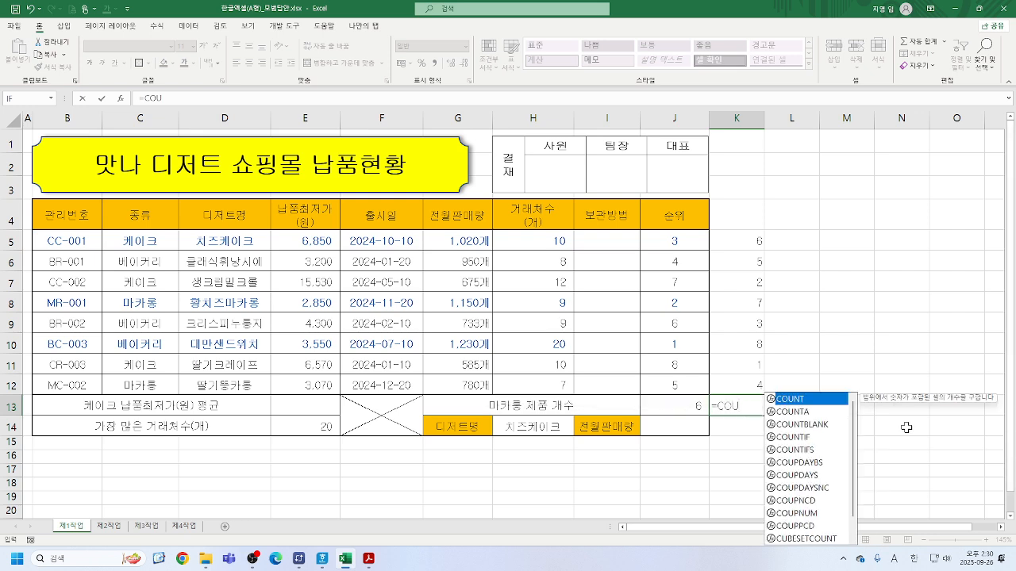
pyautogui.doubleClick(803, 437)
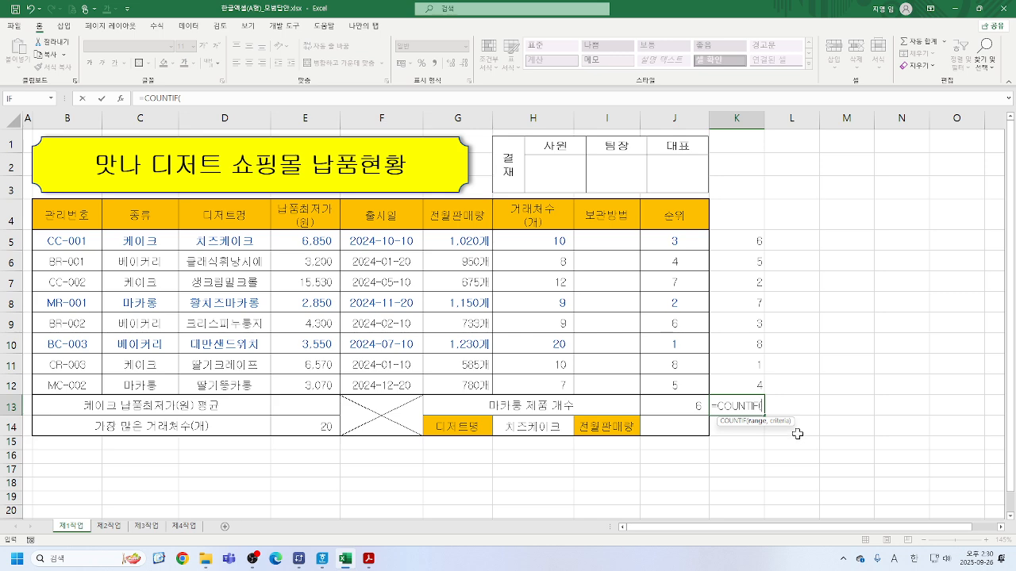
pyautogui.click(120, 104)
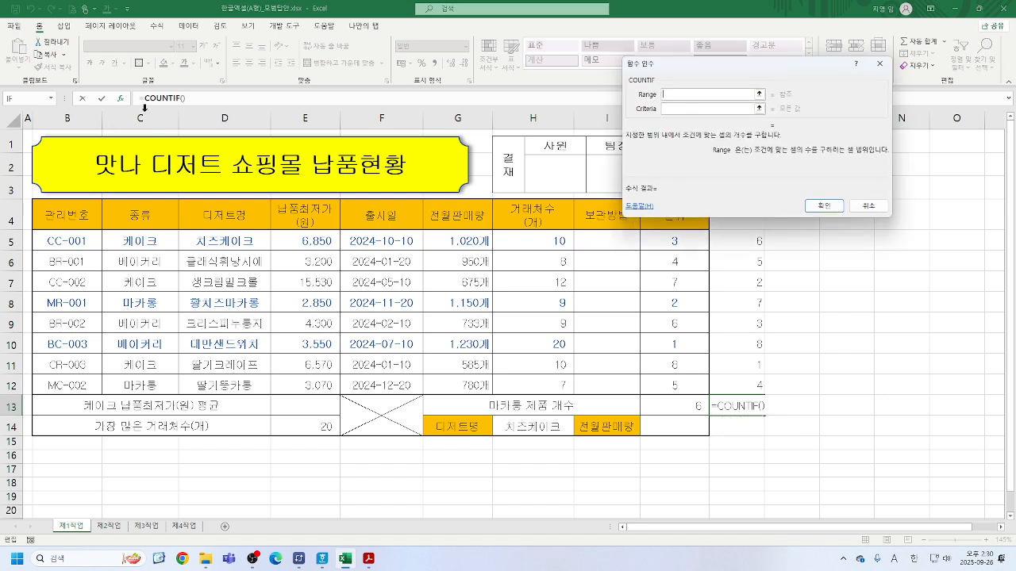
pyautogui.moveTo(771, 60); pyautogui.dragTo(725, 44)
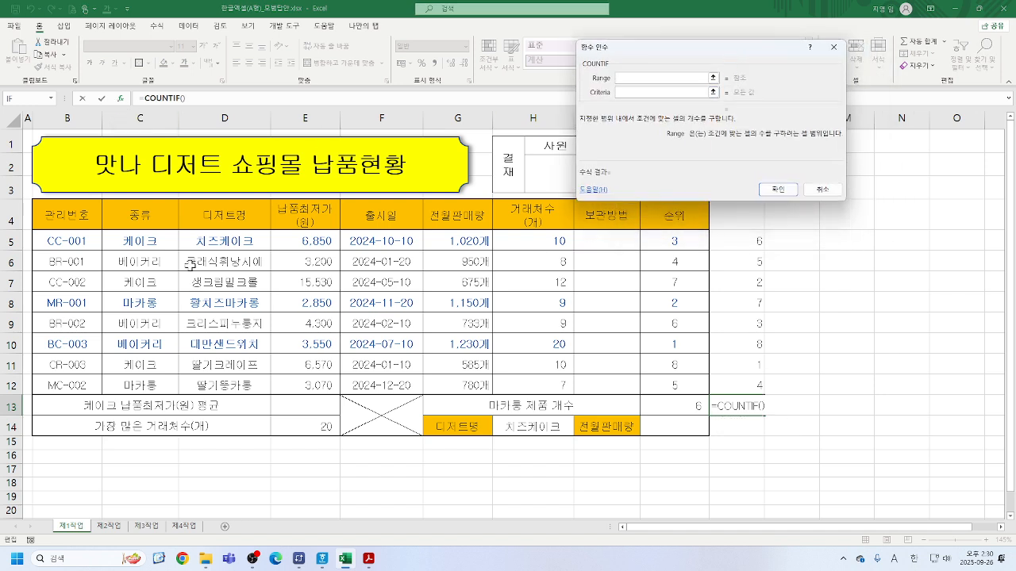
pyautogui.moveTo(214, 242); pyautogui.dragTo(222, 382)
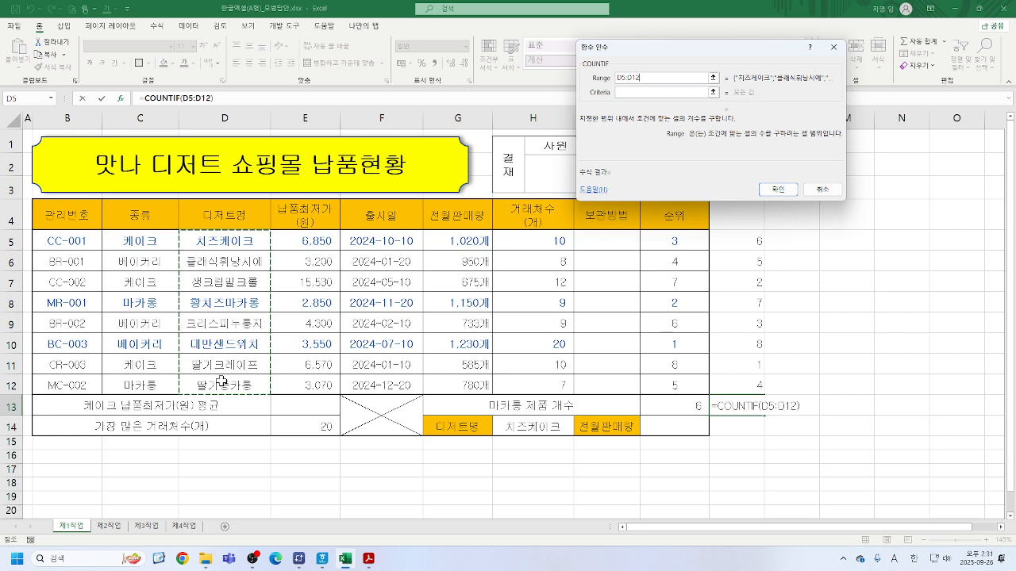
pyautogui.press('Tab')
pyautogui.press('Hangul')
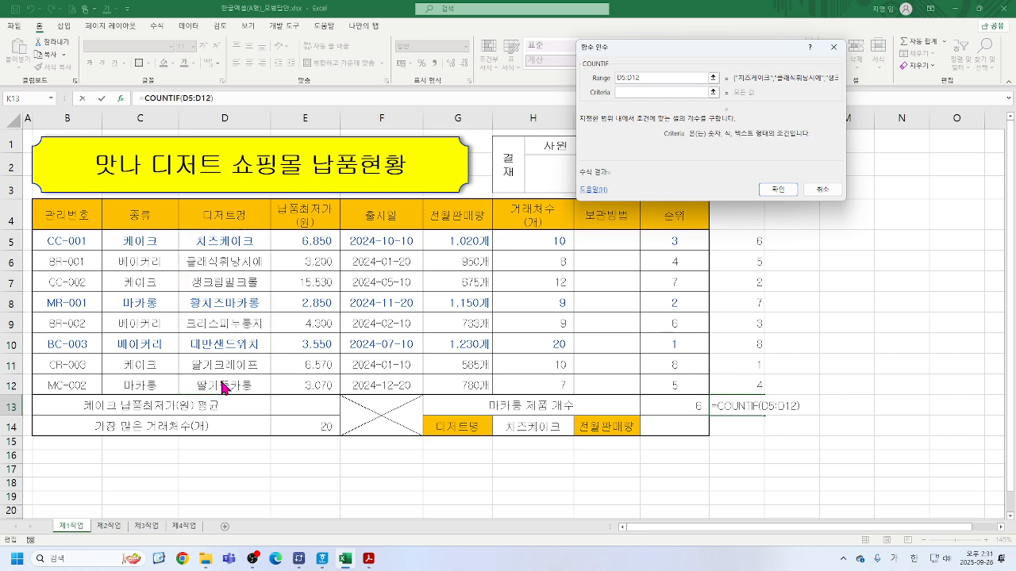
pyautogui.write('딸기')
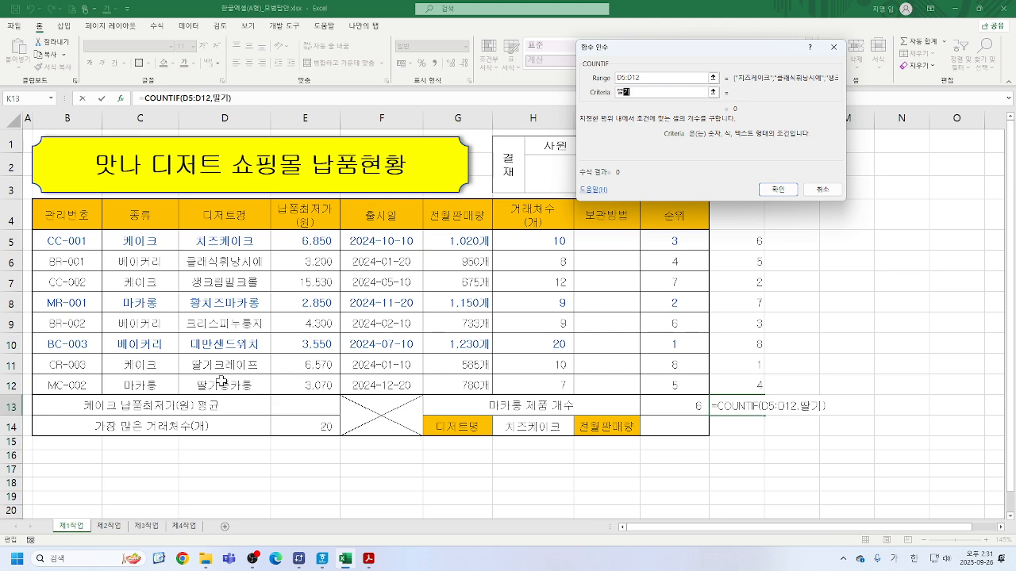
pyautogui.write('*')
pyautogui.press('Tab')
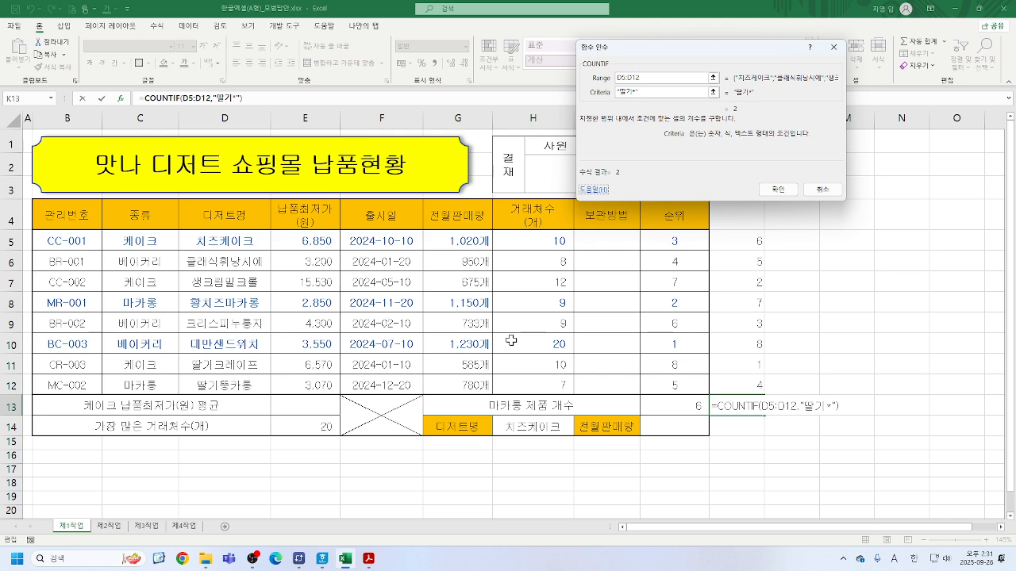
pyautogui.click(780, 190)
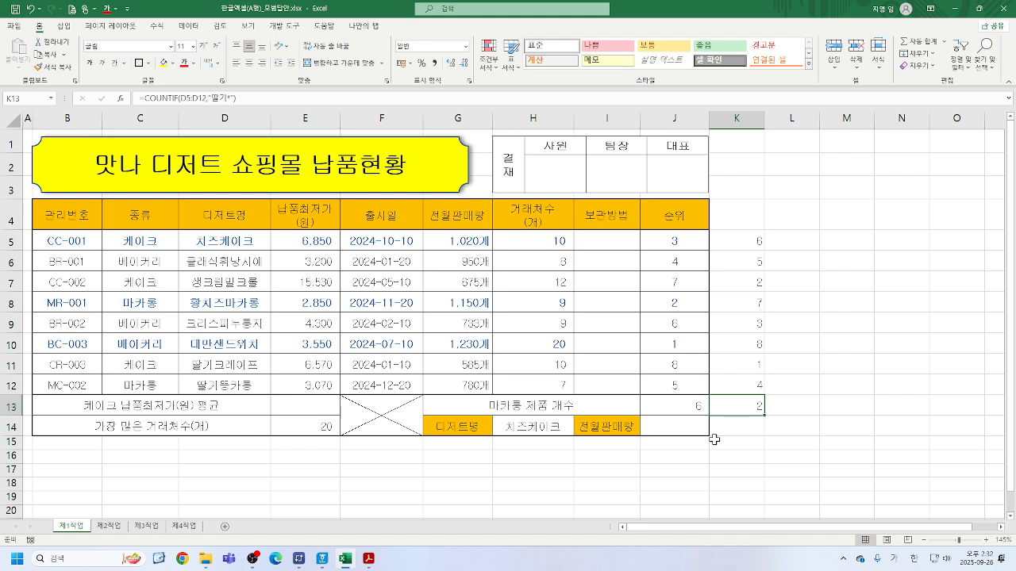
# Step: Enter a COUNTIF formula in L13 over E5:E12 with the criterion "<=6000" to count 납품최저가 values of 6000 or less
pyautogui.click(784, 406)
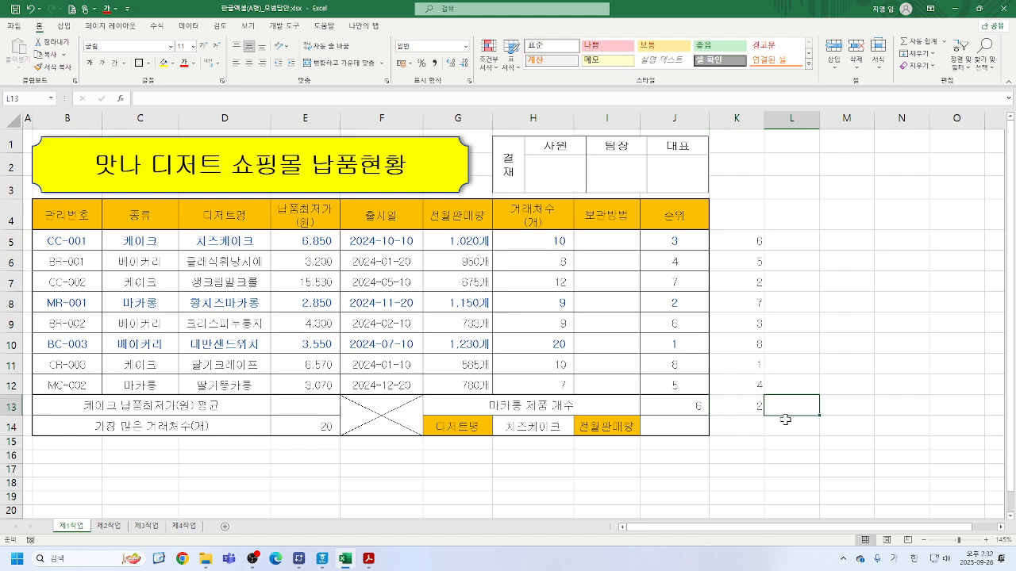
pyautogui.write('=')
pyautogui.write('CO')
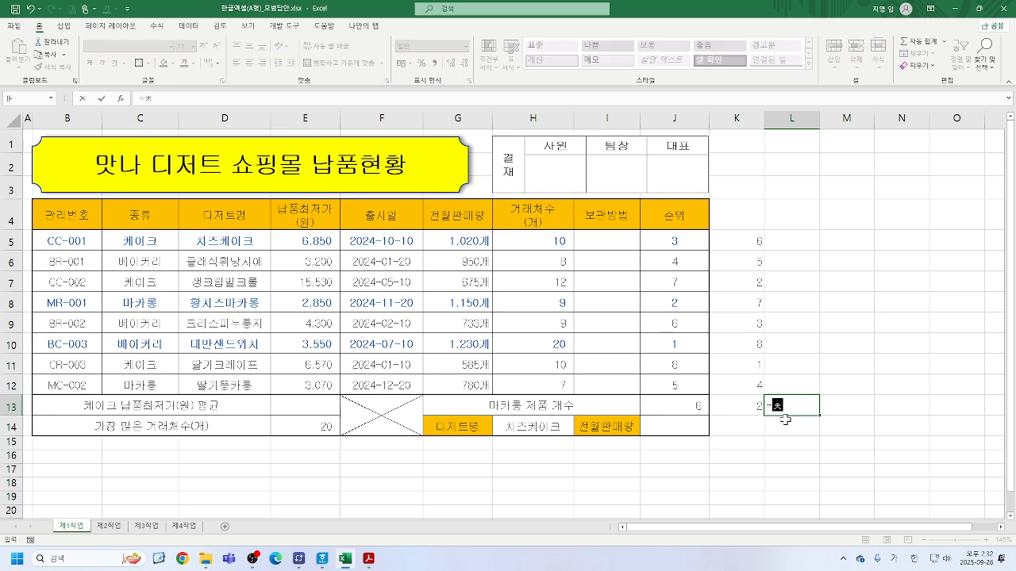
pyautogui.write('U')
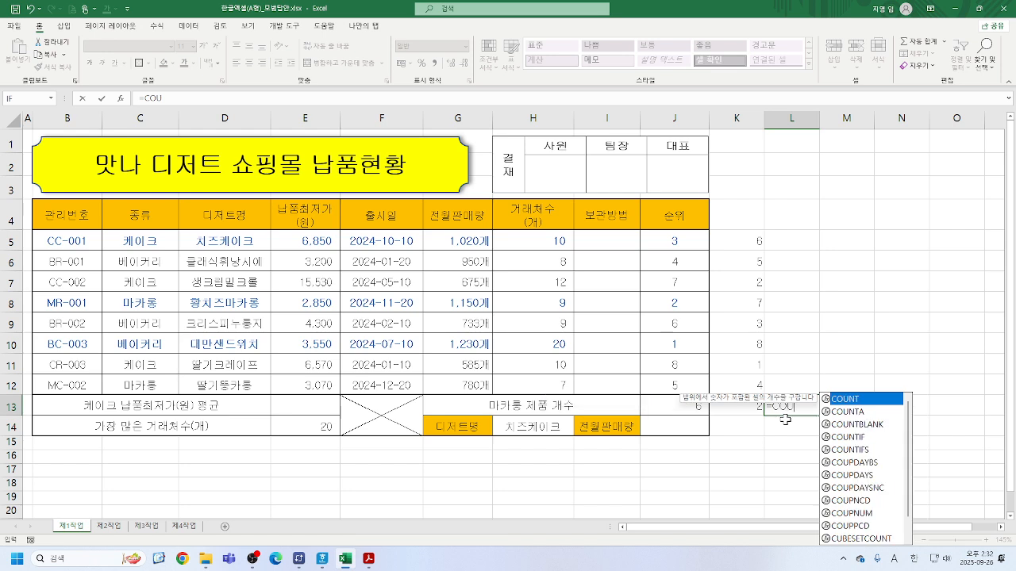
pyautogui.doubleClick(856, 437)
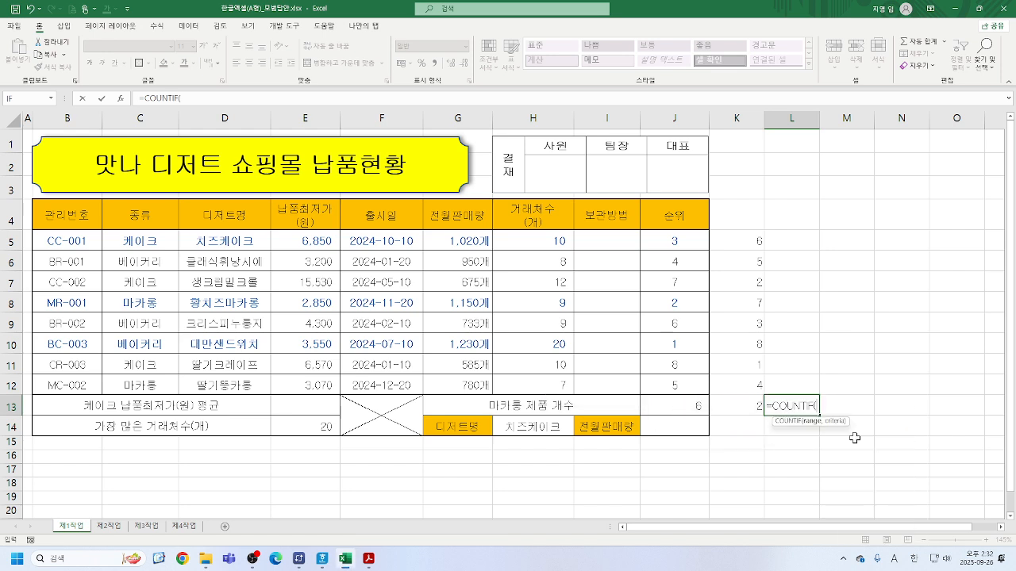
pyautogui.click(120, 99)
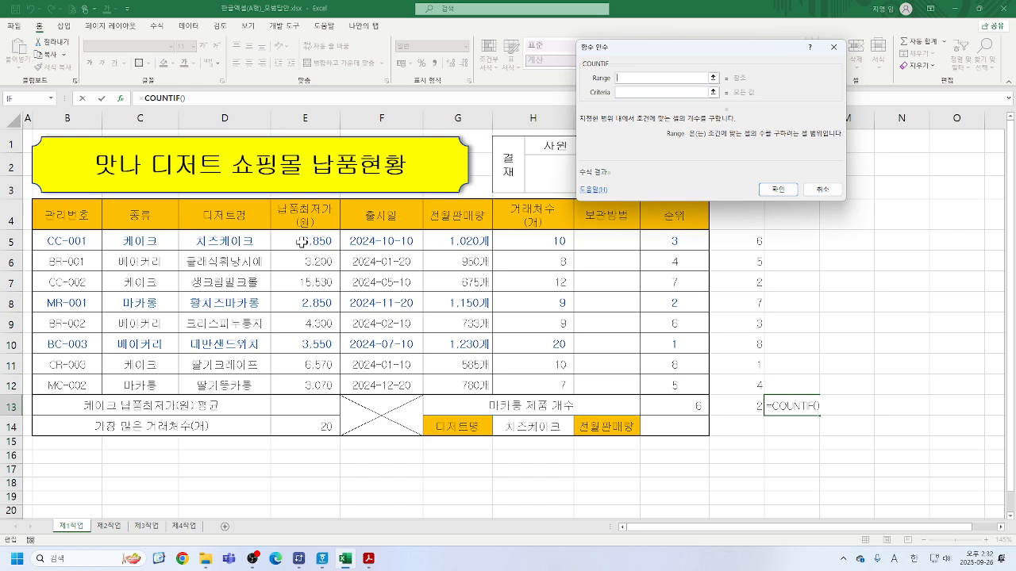
pyautogui.moveTo(302, 242); pyautogui.dragTo(302, 385)
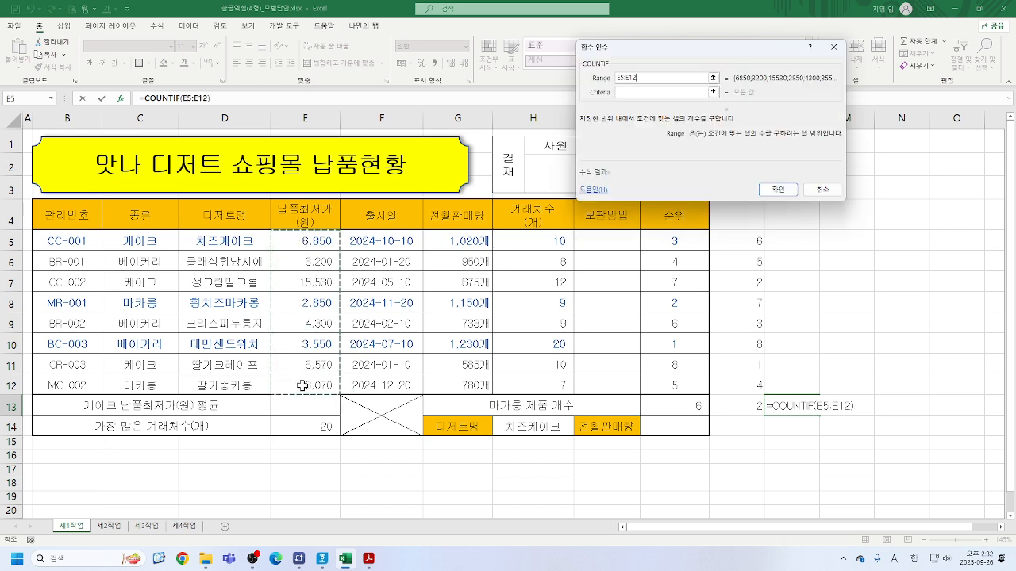
pyautogui.press('Tab')
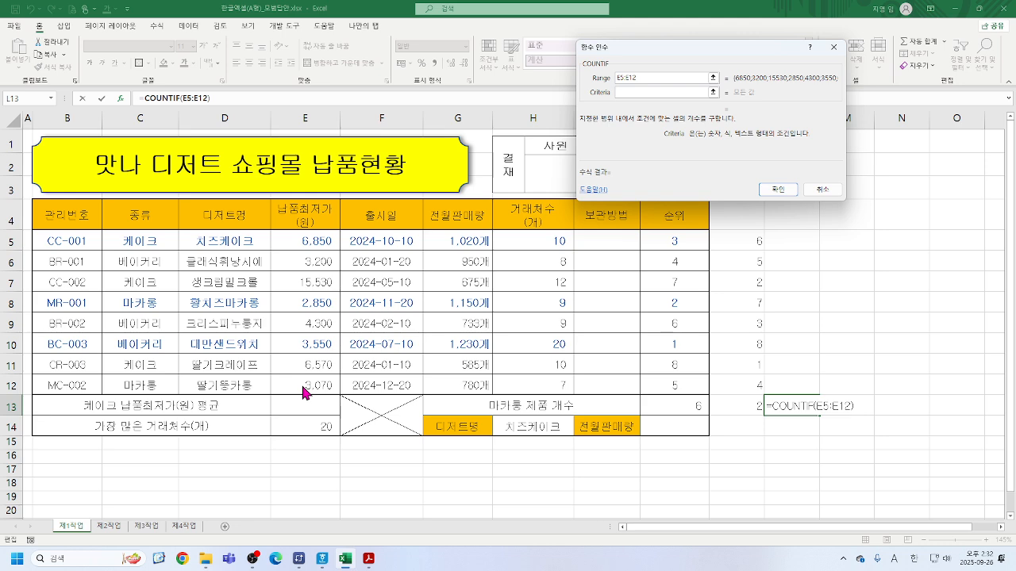
pyautogui.write('<=6000')
pyautogui.press('Tab')
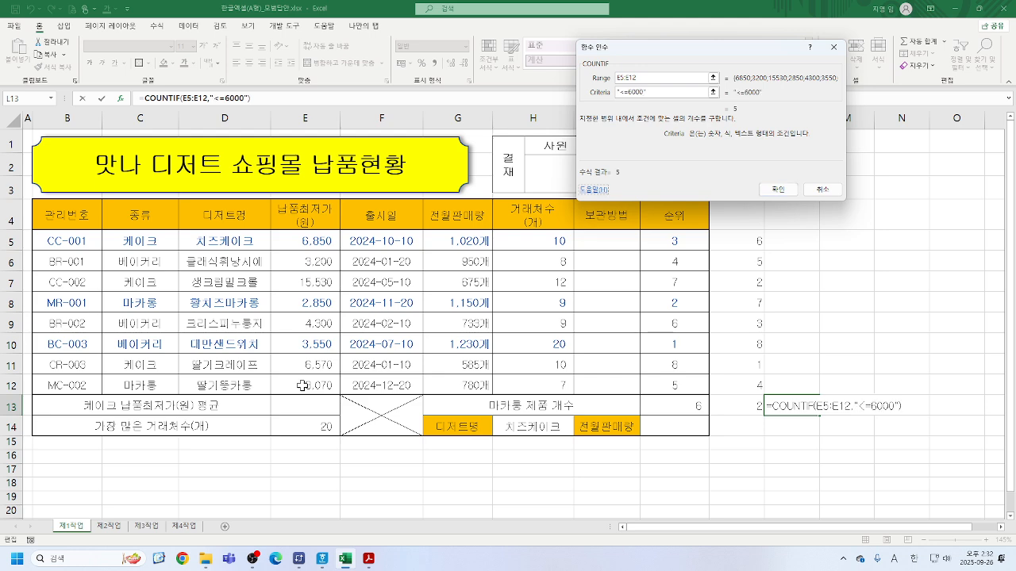
pyautogui.click(773, 189)
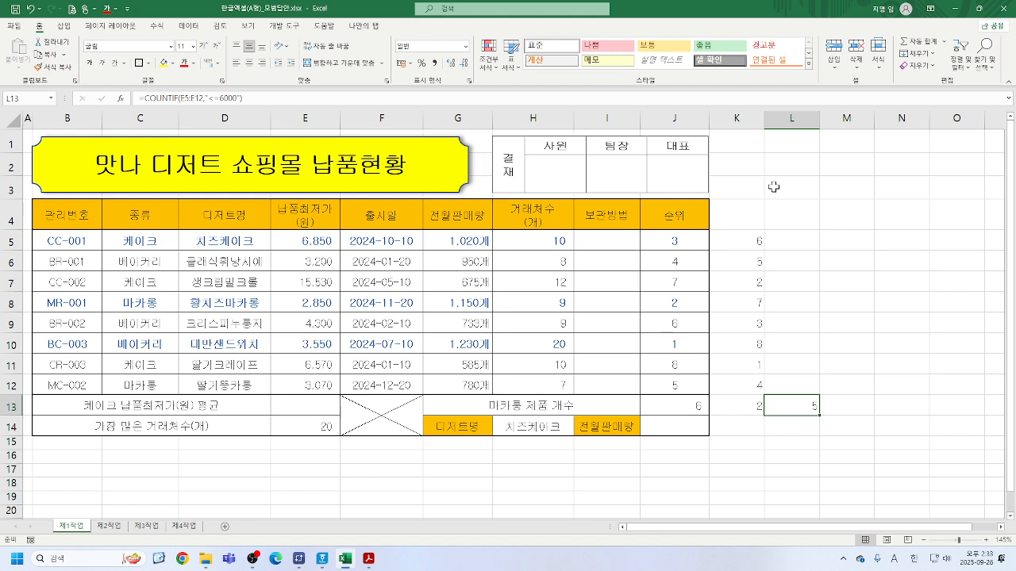
# Step: Try a COUNTIF formula in M13 over F5:F12 with the criterion ">=2024-07-01" to count 출시일 dates from that day on
pyautogui.click(846, 404)
pyautogui.write('=')
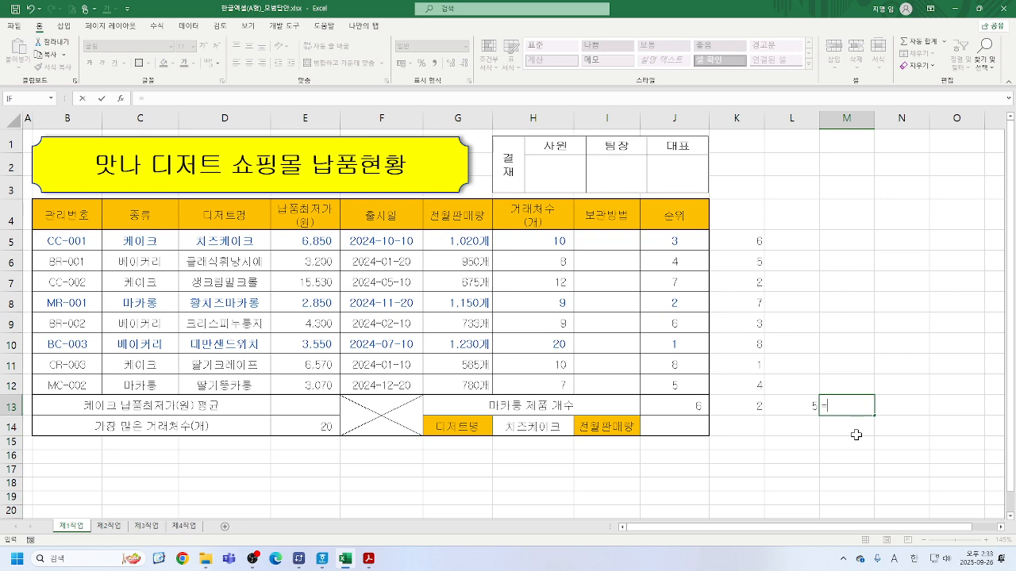
pyautogui.write('COU')
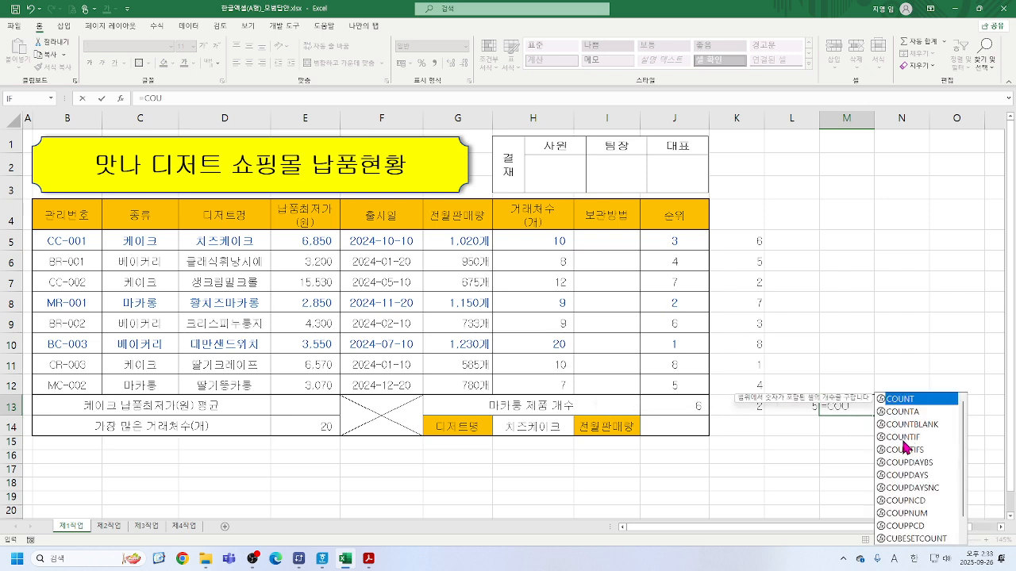
pyautogui.doubleClick(907, 437)
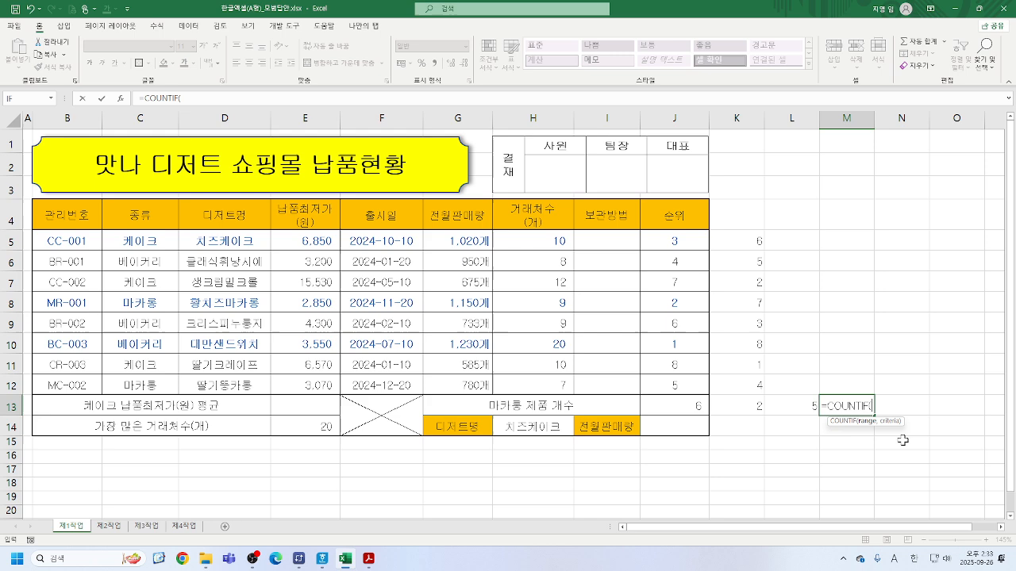
pyautogui.click(121, 98)
pyautogui.moveTo(712, 44); pyautogui.dragTo(665, 25)
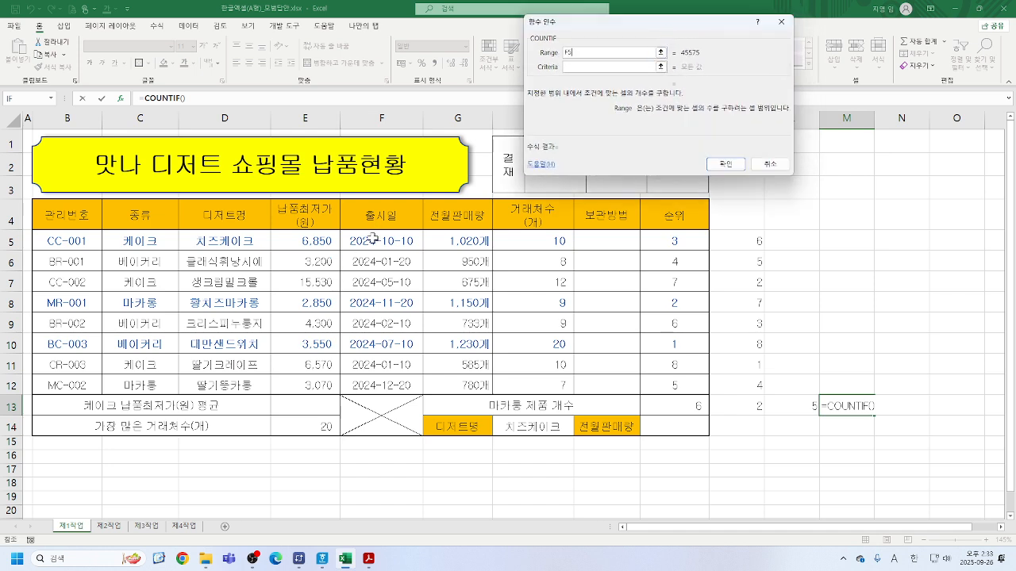
pyautogui.moveTo(377, 233); pyautogui.dragTo(383, 384)
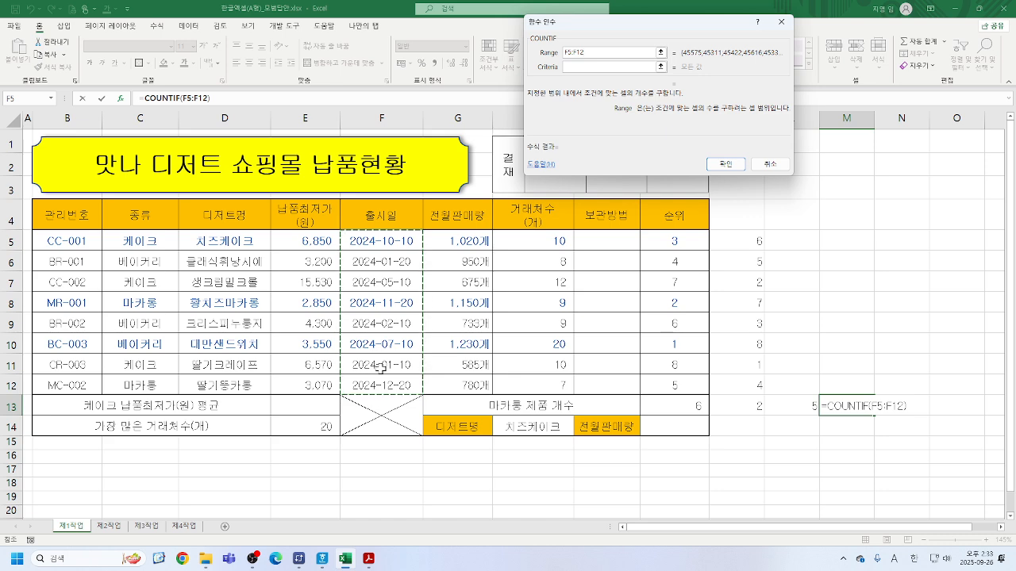
pyautogui.press('Tab')
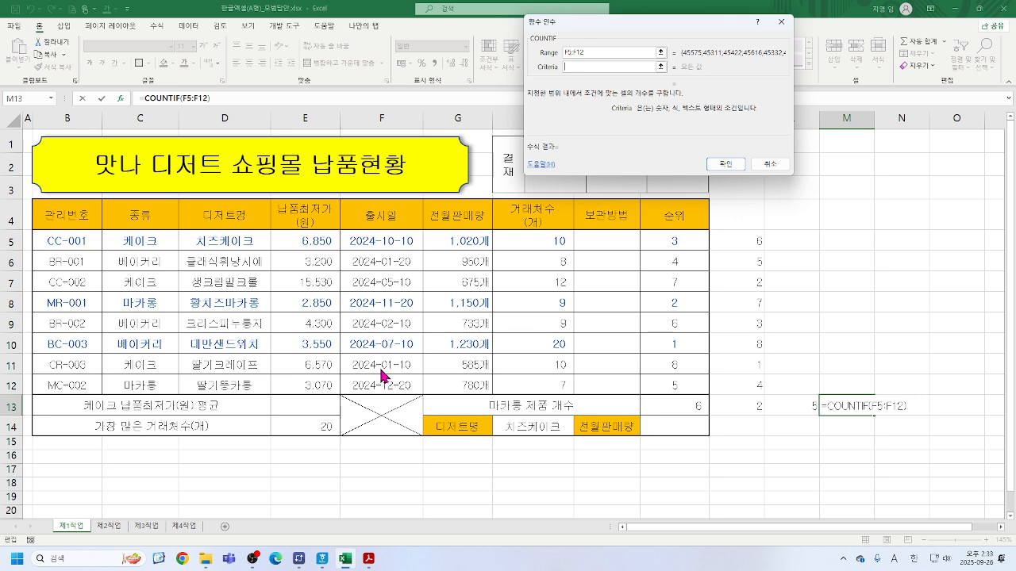
pyautogui.write('>=2024-')
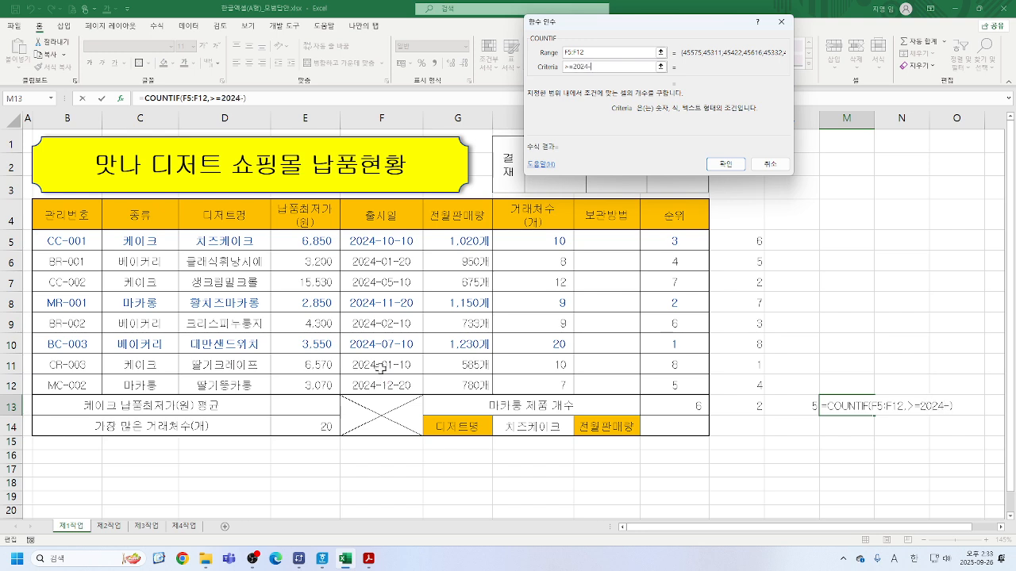
pyautogui.write('07-01')
pyautogui.press('Tab')
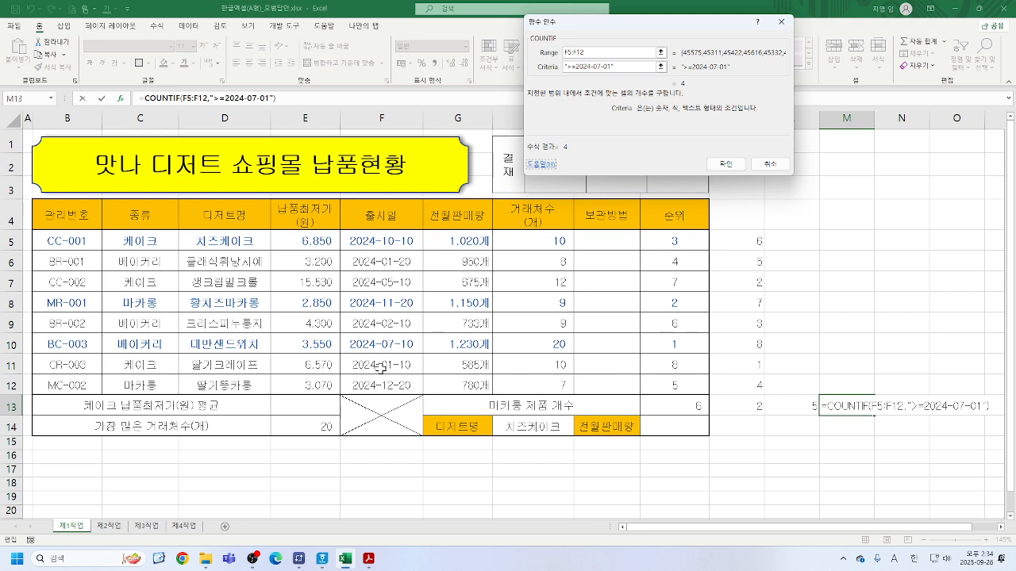
pyautogui.click(403, 241)
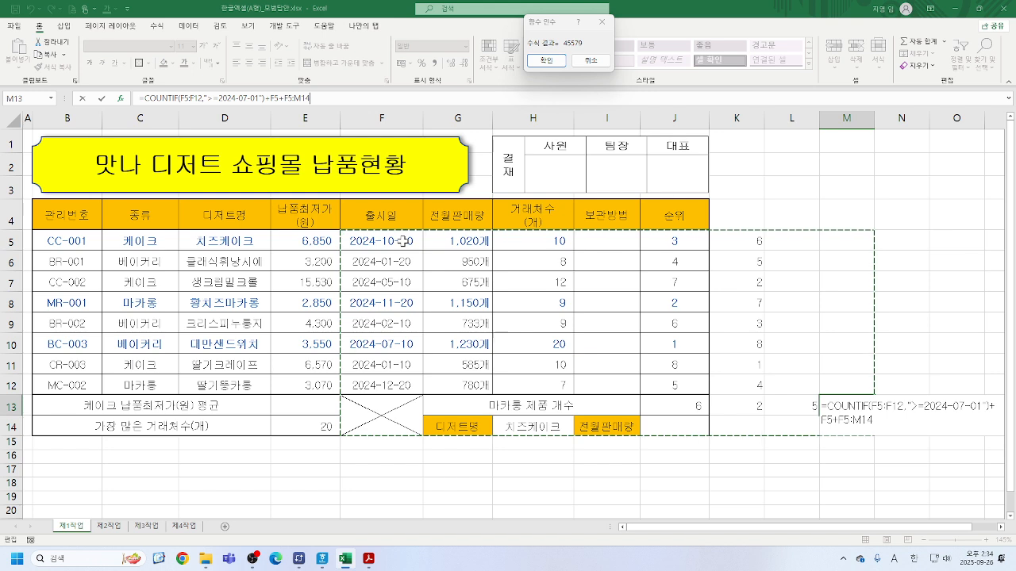
pyautogui.press('Escape')
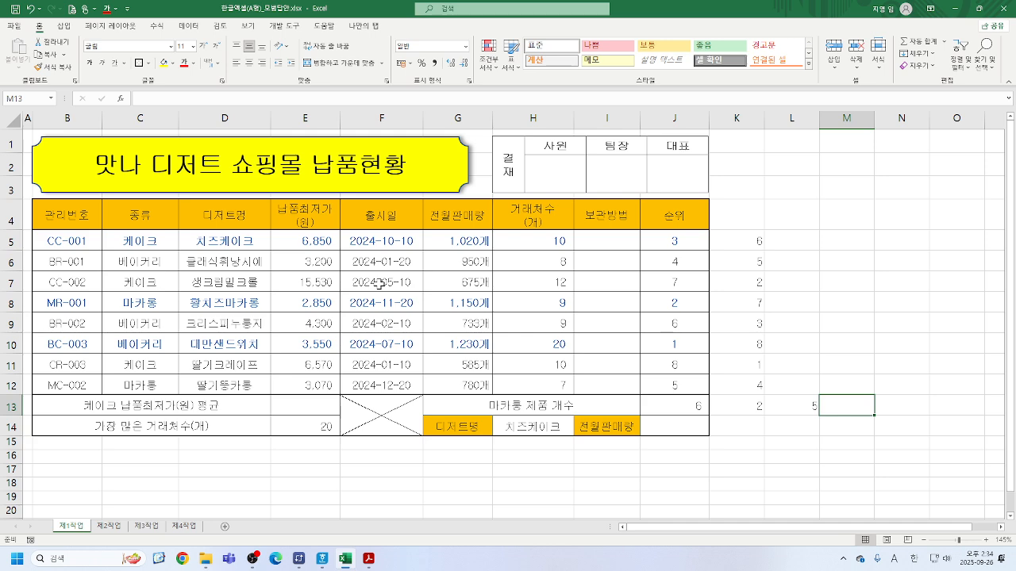
# Step: Replace the J13 formula with a COUNTIF over C5:C12 using the criterion "마카롱" to count the 마카롱 products
pyautogui.click(669, 409)
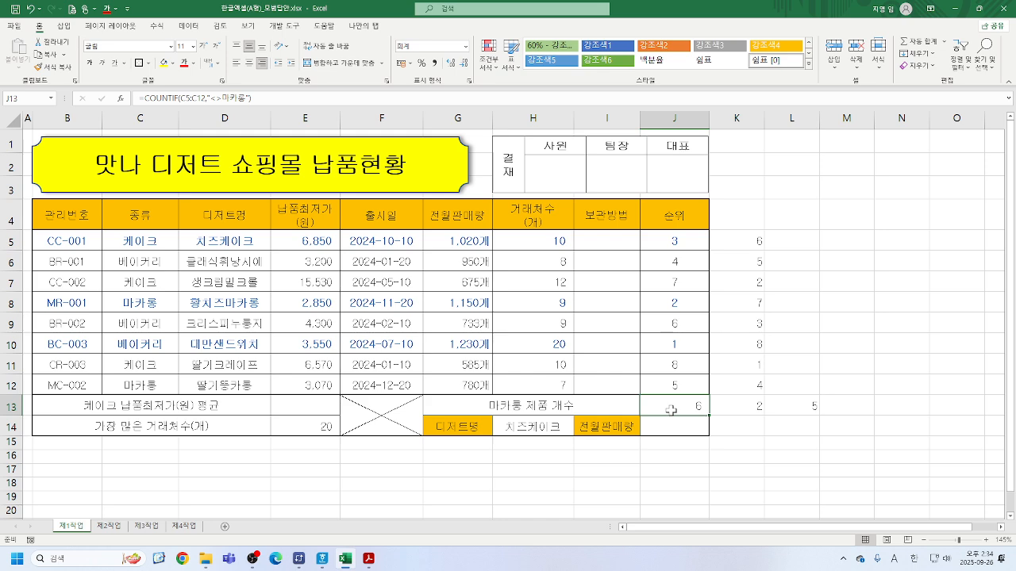
pyautogui.write('=COU')
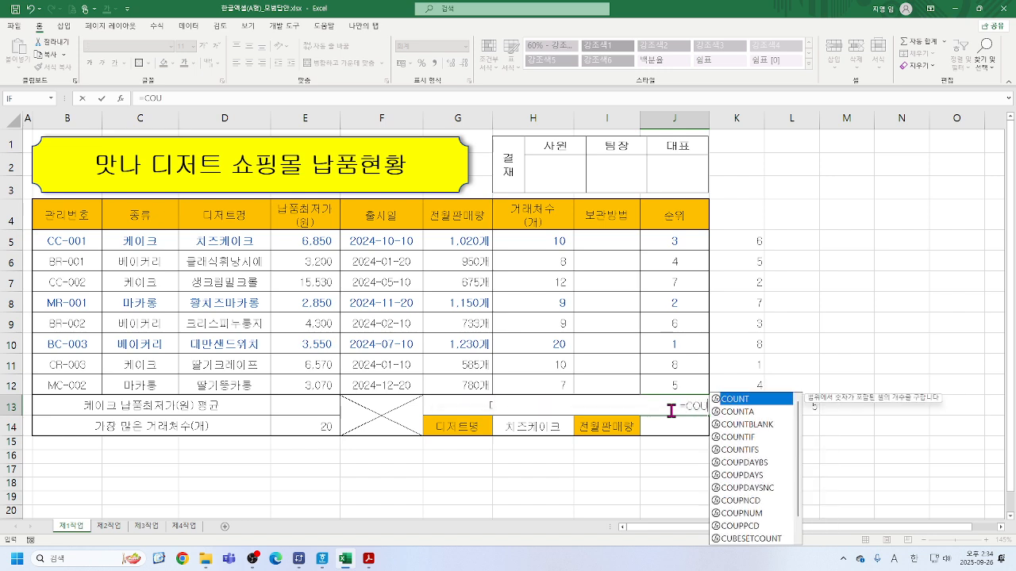
pyautogui.doubleClick(746, 436)
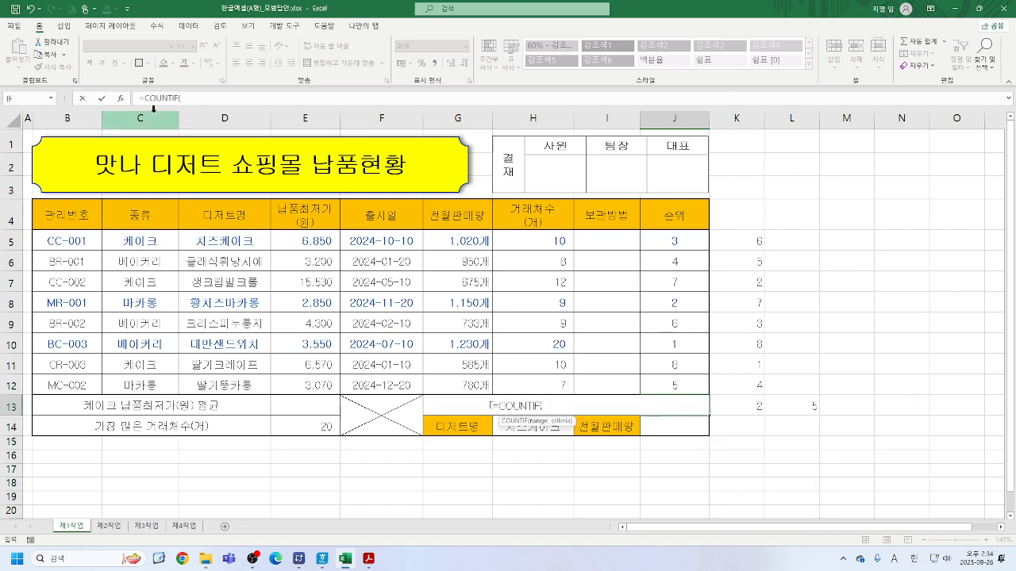
pyautogui.click(124, 102)
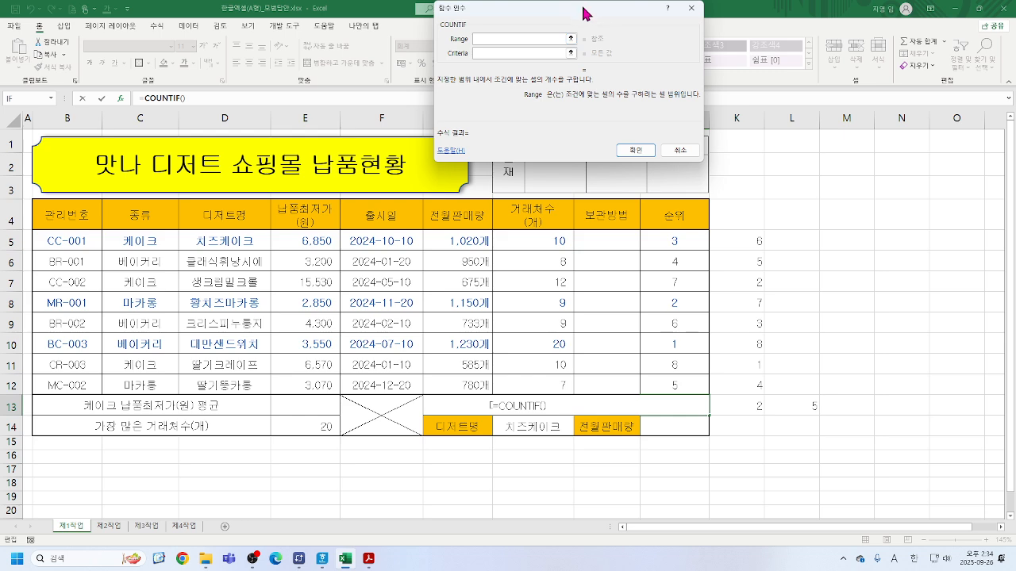
pyautogui.moveTo(586, 14); pyautogui.dragTo(654, 23)
pyautogui.moveTo(124, 241); pyautogui.dragTo(149, 384)
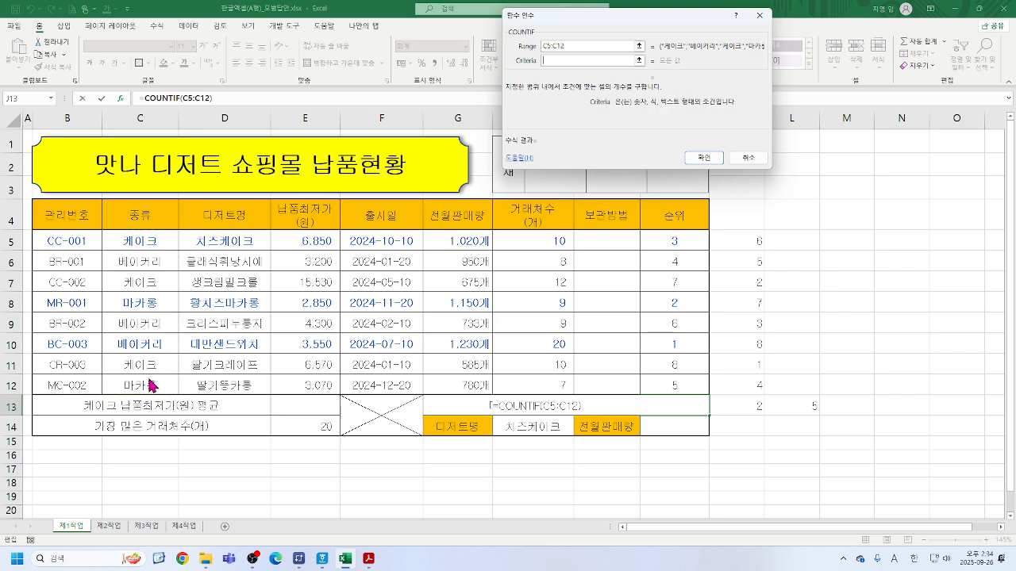
pyautogui.write('마카로ㅇ')
pyautogui.press('Tab')
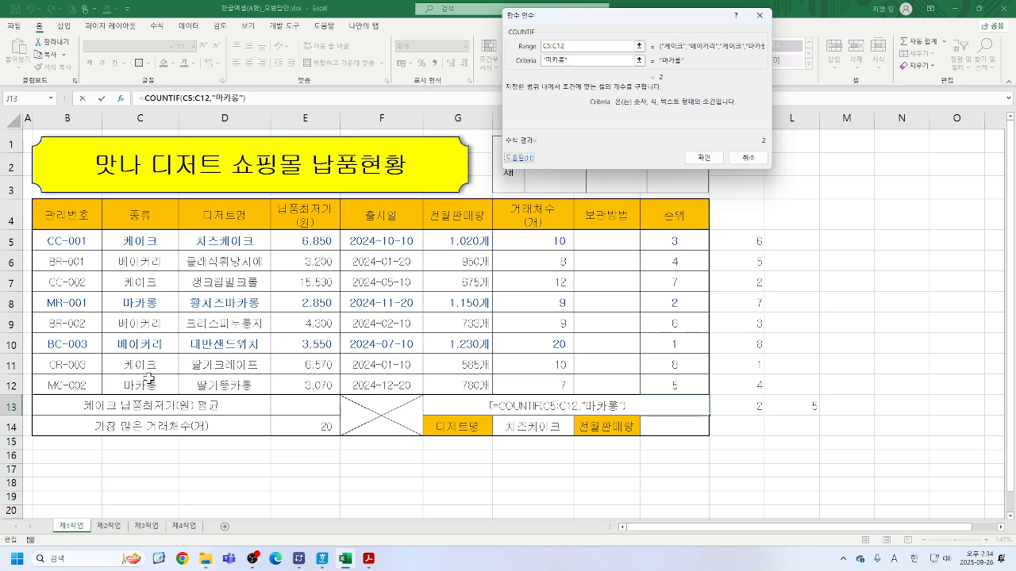
pyautogui.click(704, 163)
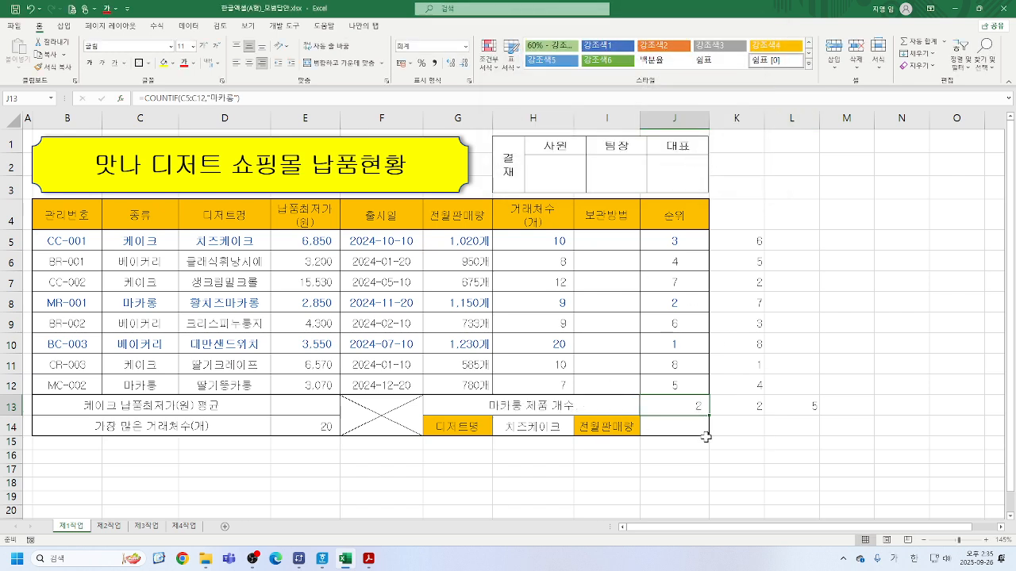
# Step: Clear J13 and write the complete formula =COUNTIF(C5:C12,"마카롱") in it again
pyautogui.press('Delete')
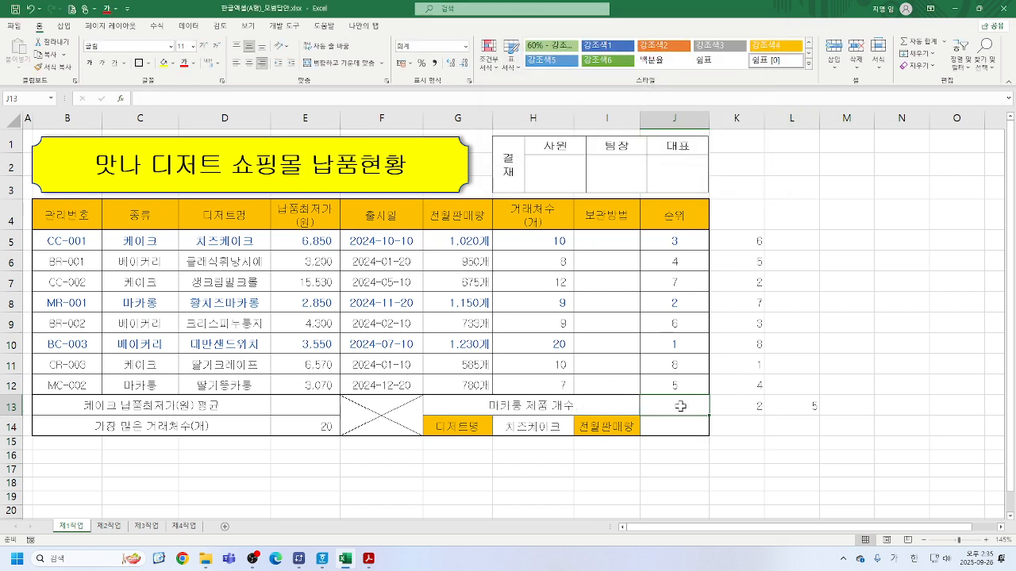
pyautogui.write('=채ㅕ')
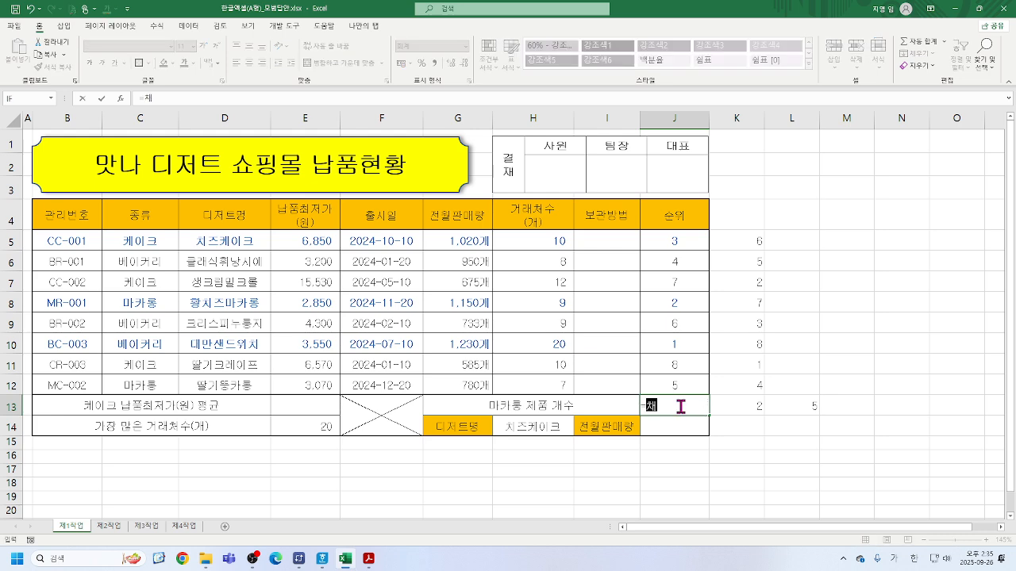
pyautogui.press('BackSpace')
pyautogui.press('BackSpace')
pyautogui.press('Hangul')
pyautogui.write('COU')
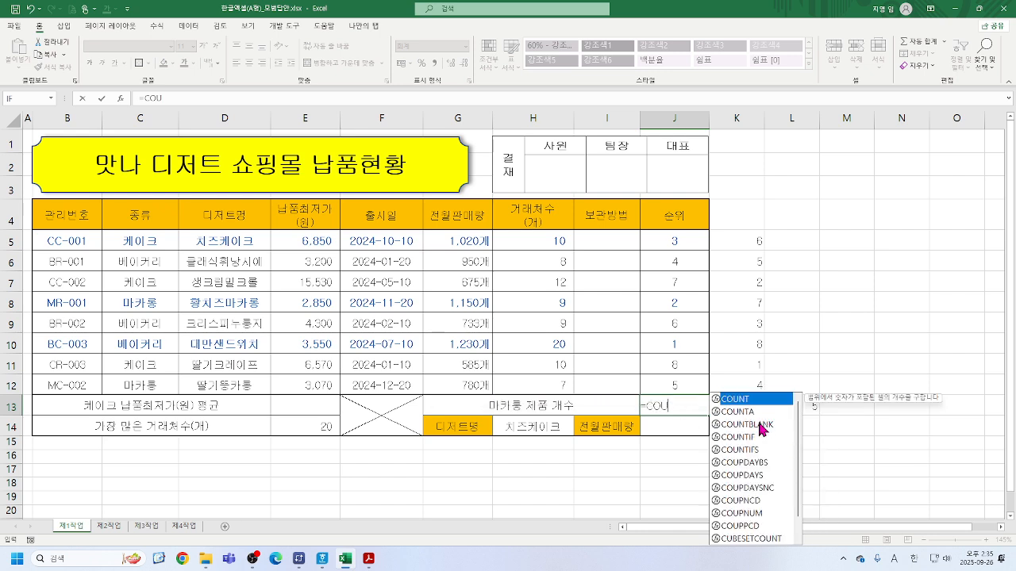
pyautogui.click(742, 437)
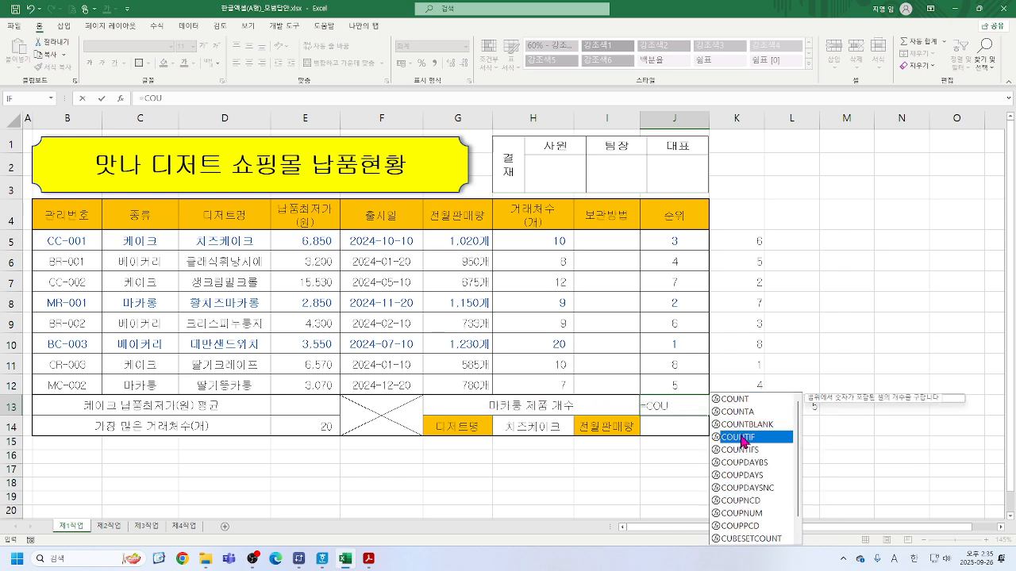
pyautogui.doubleClick(742, 438)
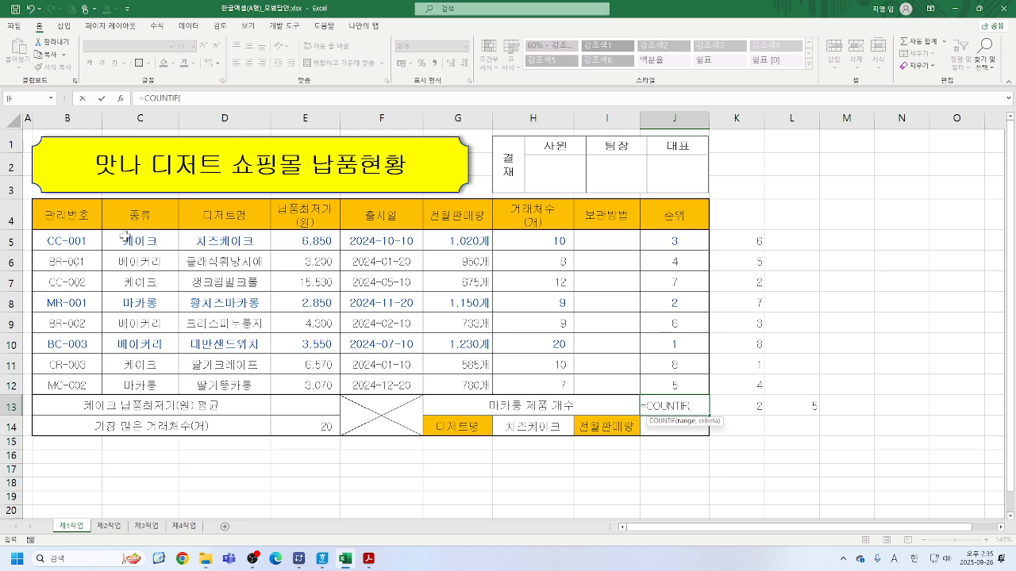
pyautogui.moveTo(127, 240); pyautogui.dragTo(139, 384)
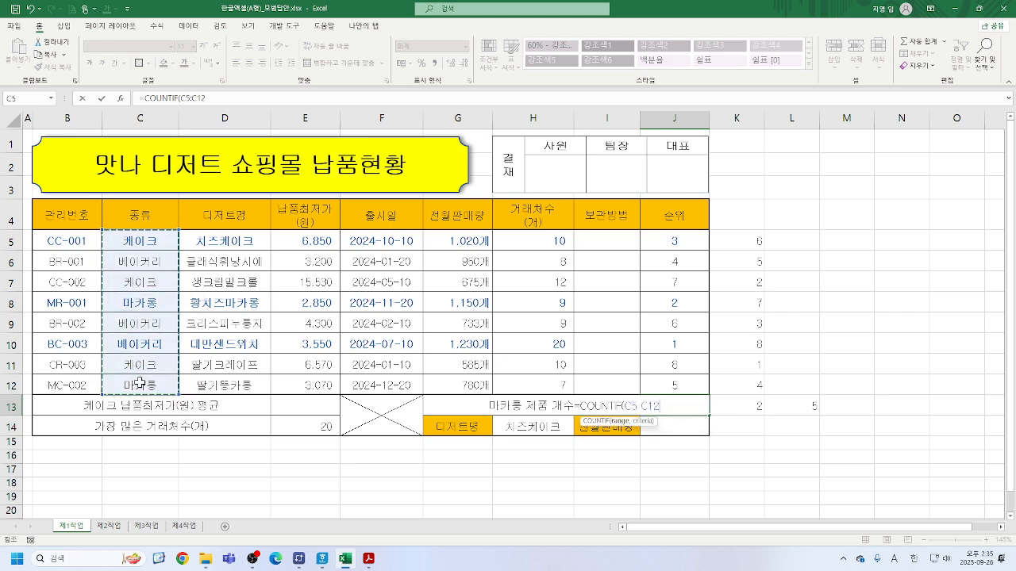
pyautogui.write(',')
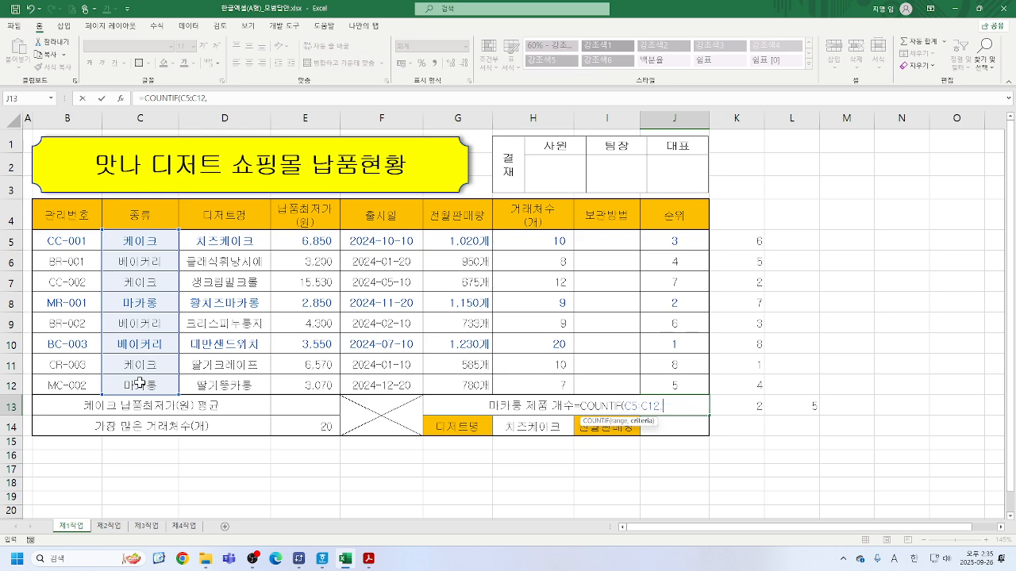
pyautogui.write('"')
pyautogui.write('마칼')
pyautogui.write('롱"')
pyautogui.write(')')
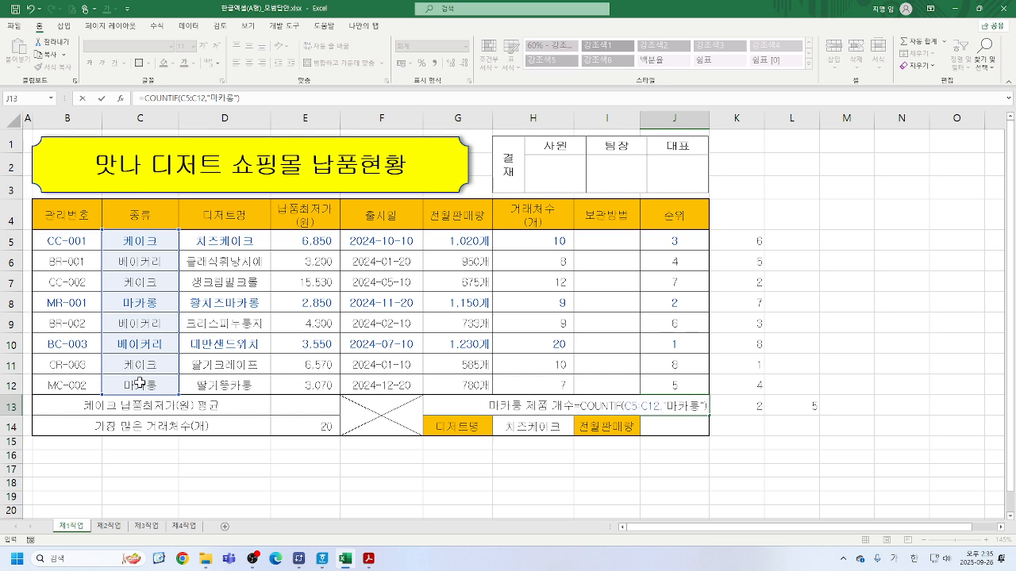
pyautogui.press('Return')
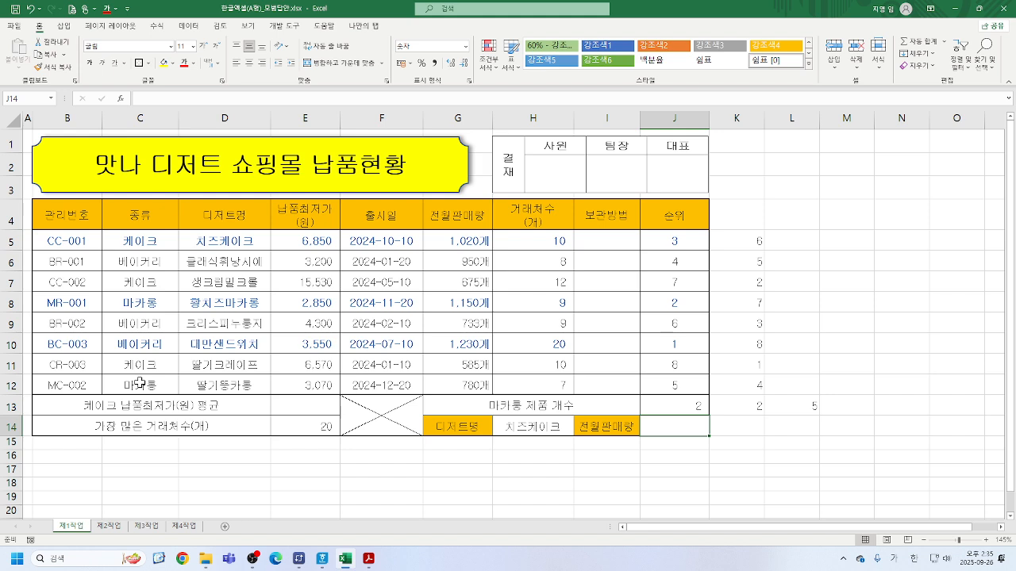
# Step: Clear the 마카롱 제품 개수 formula in J13 and the practice formulas in K5:L13
pyautogui.click(671, 401)
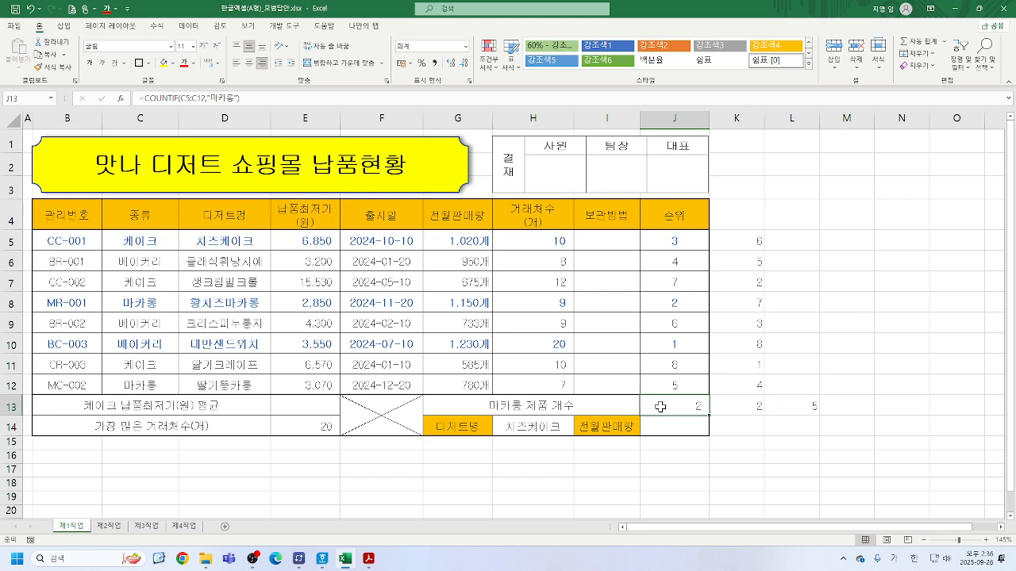
pyautogui.press('Delete')
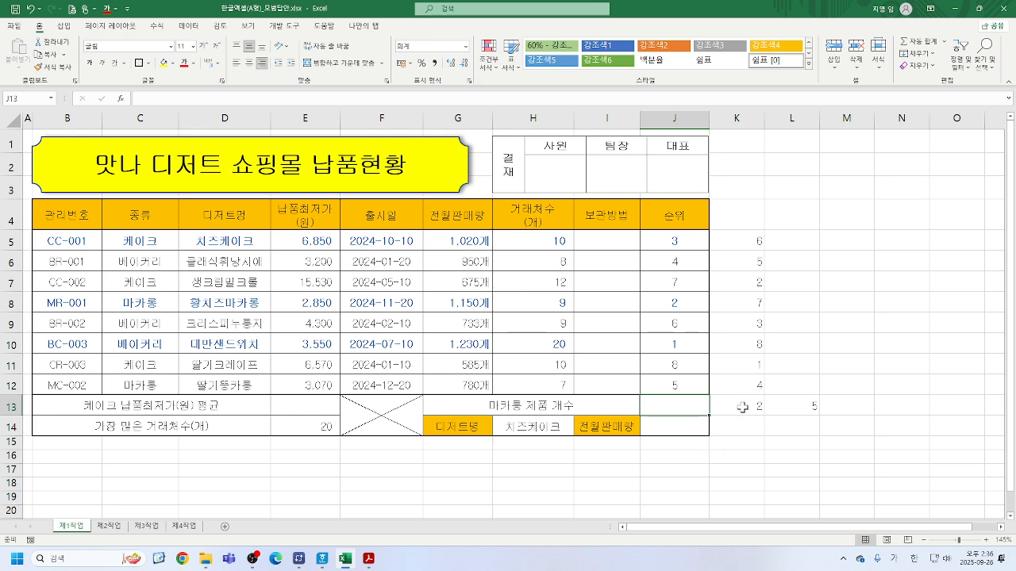
pyautogui.moveTo(761, 252); pyautogui.dragTo(814, 408)
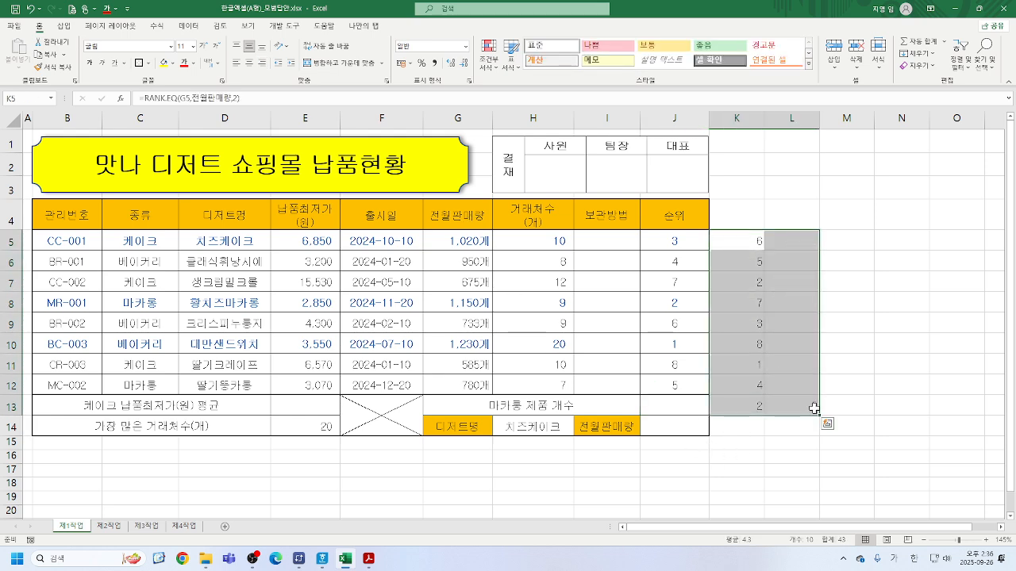
pyautogui.press('Delete')
# Step: Enter a DSUM formula in K13 with database B4:H12, field G4 and criteria C4:C5 to total 전월판매량 for 케이크
pyautogui.click(740, 404)
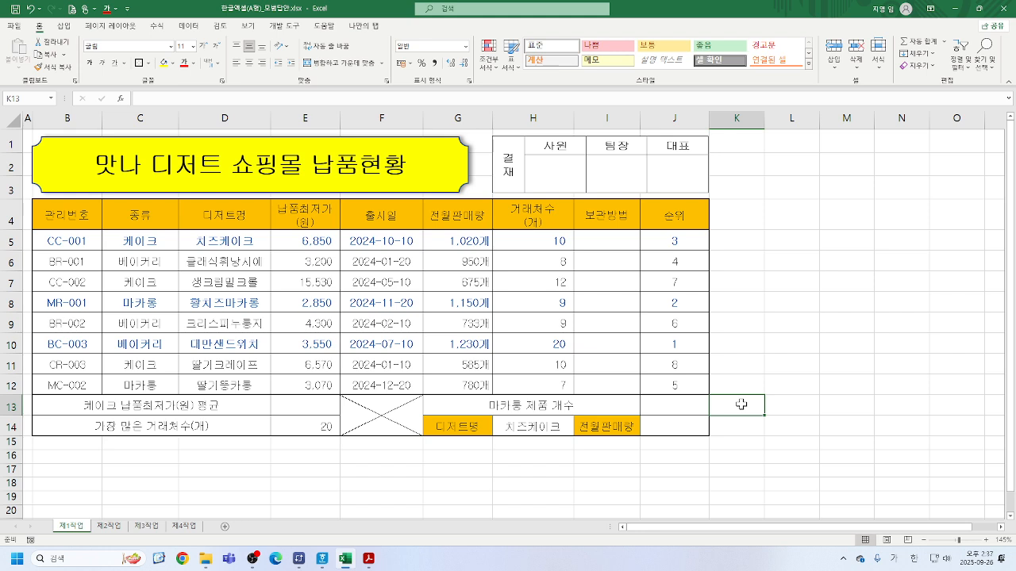
pyautogui.write('=ㅇ네')
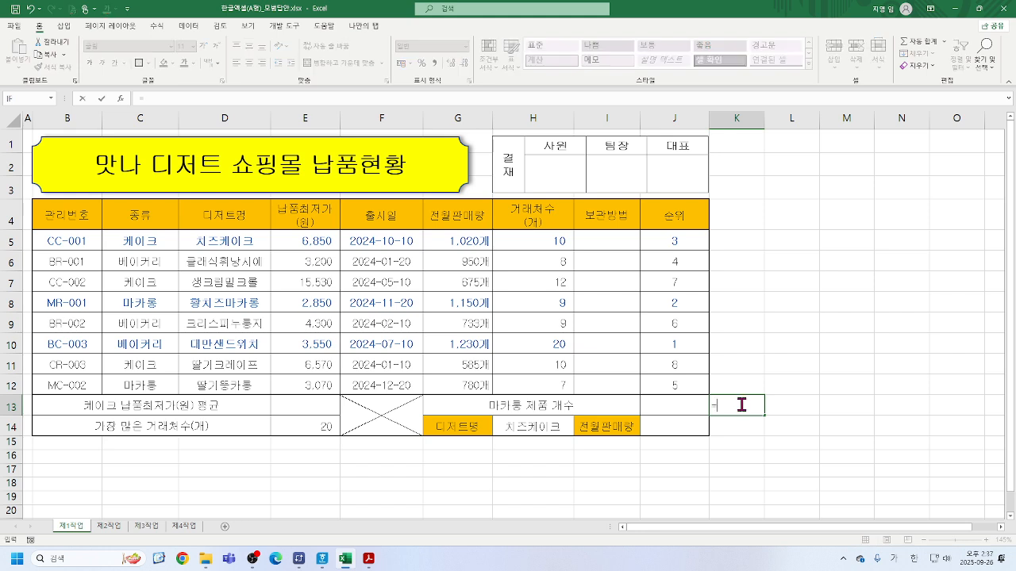
pyautogui.press('BackSpace')
pyautogui.press('BackSpace')
pyautogui.press('BackSpace')
pyautogui.press('Hangul')
pyautogui.write('DSU')
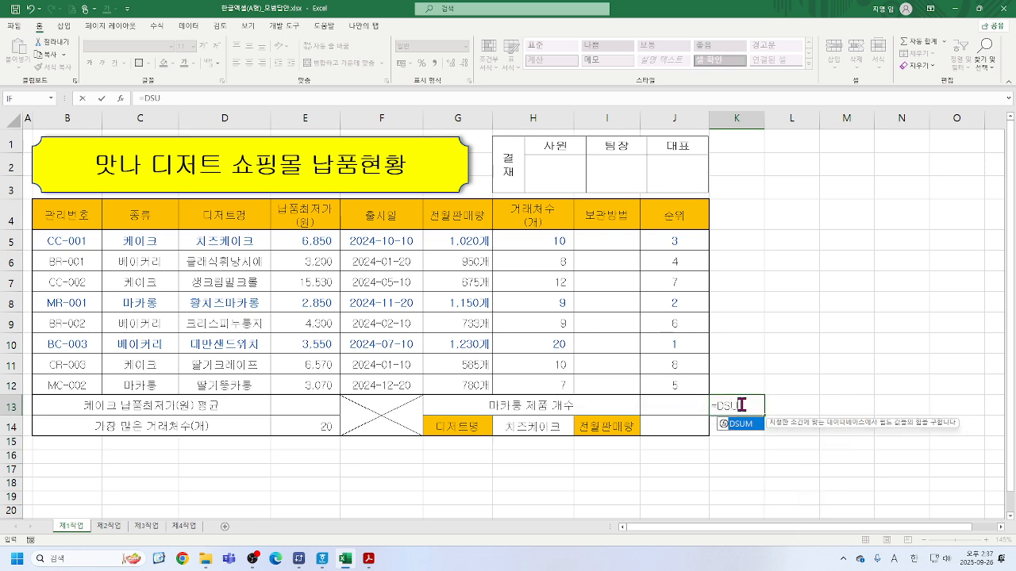
pyautogui.doubleClick(738, 425)
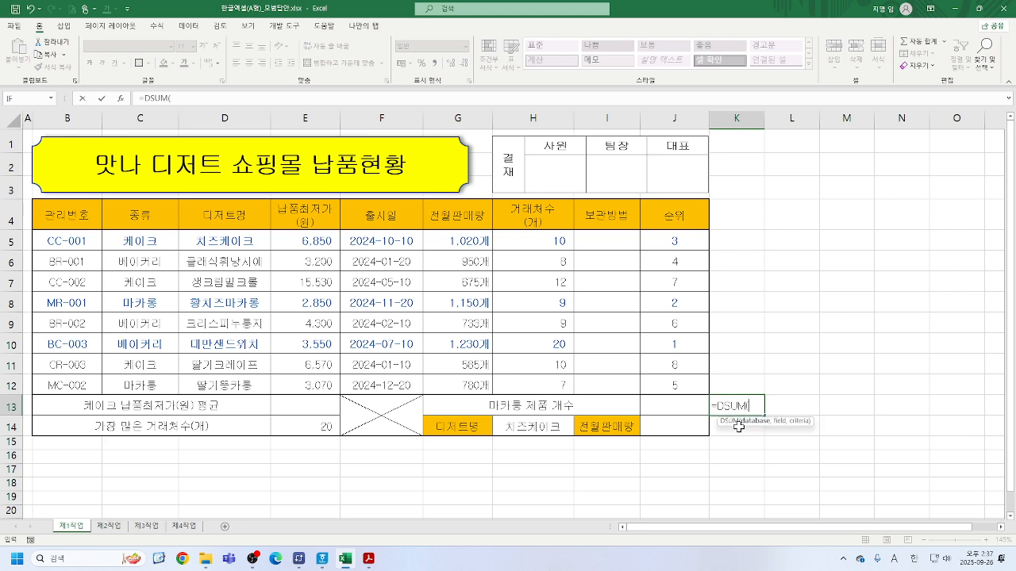
pyautogui.click(120, 98)
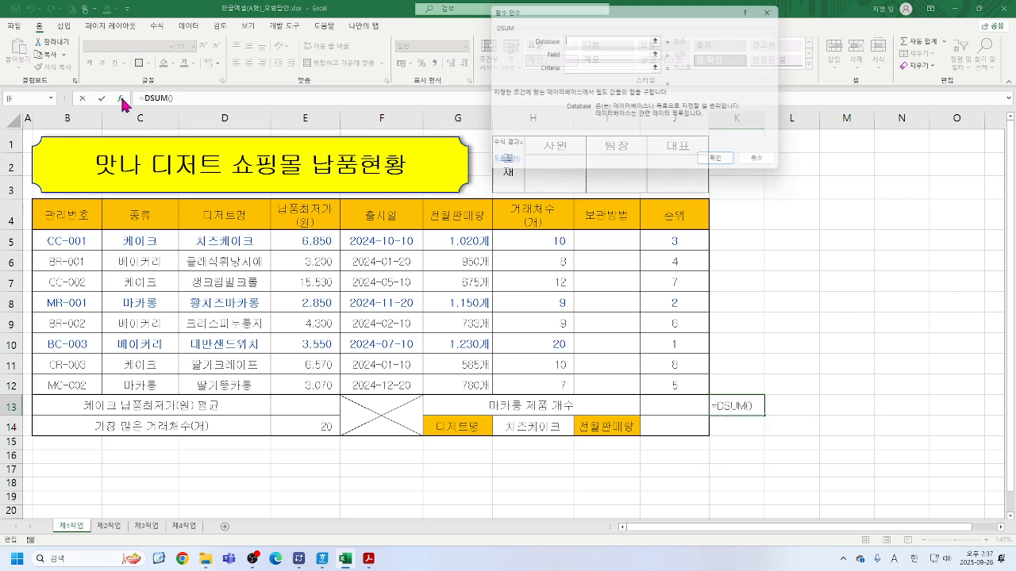
pyautogui.moveTo(62, 216); pyautogui.dragTo(520, 391)
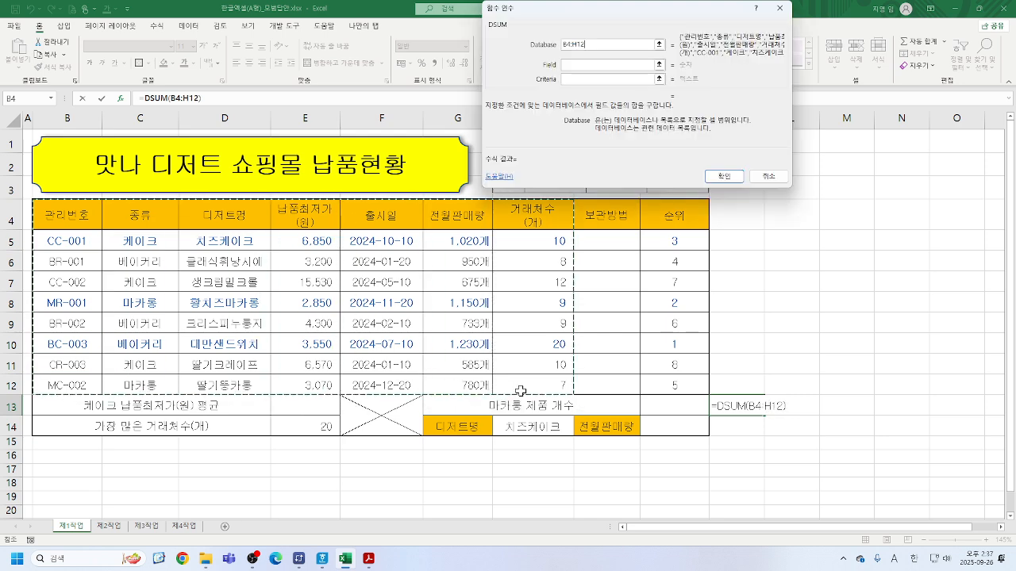
pyautogui.press('Tab')
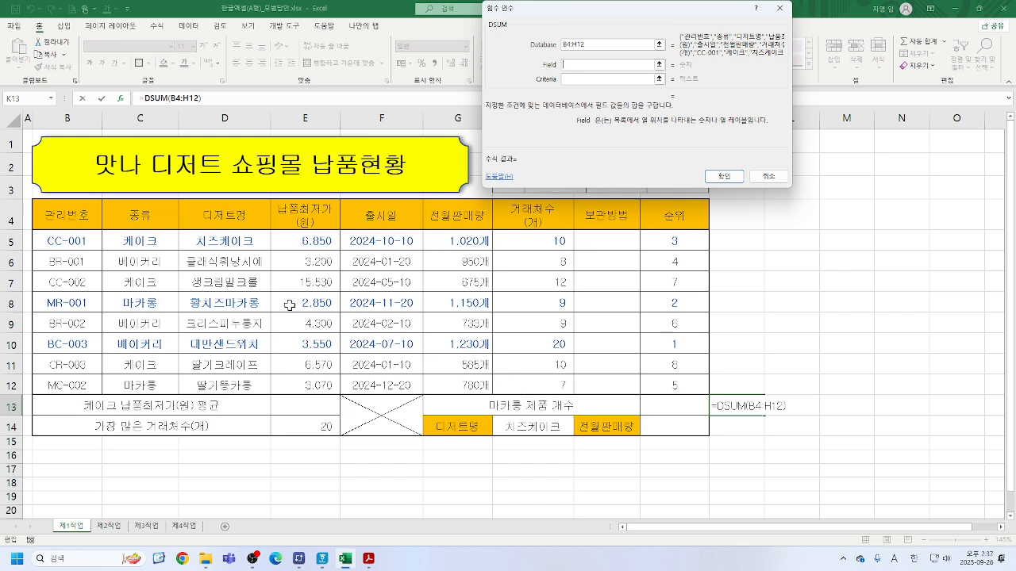
pyautogui.click(471, 220)
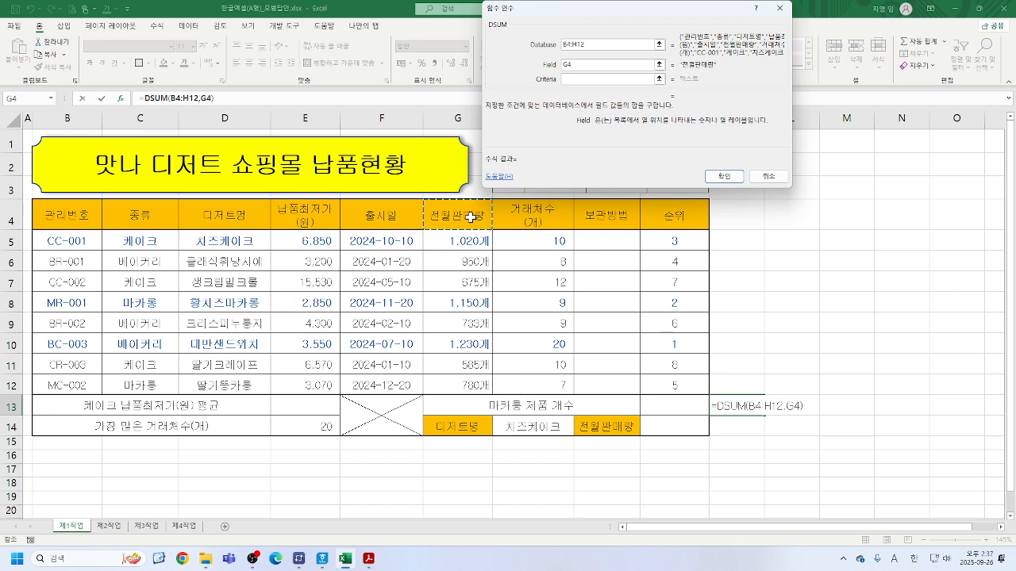
pyautogui.press('Tab')
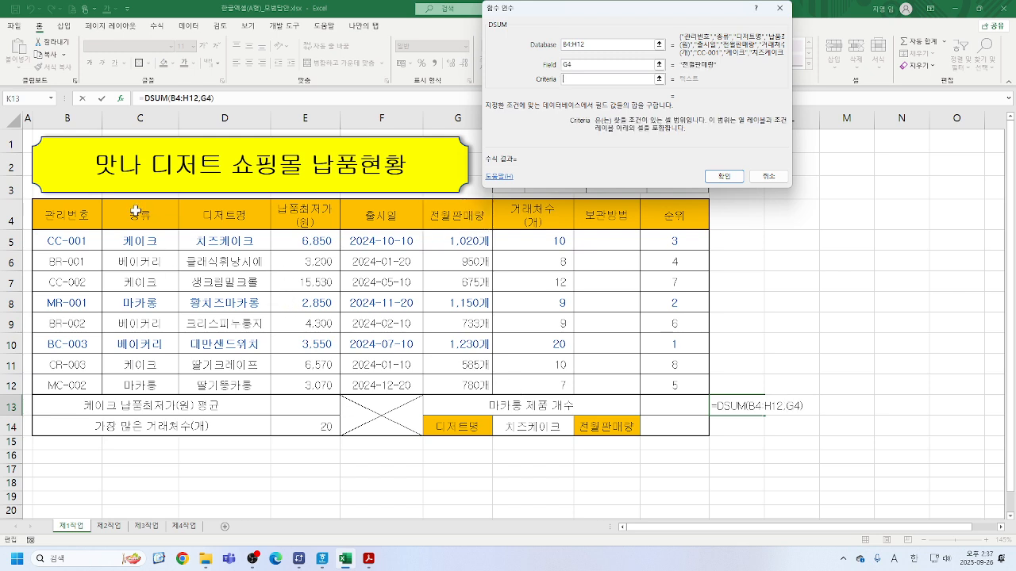
pyautogui.moveTo(137, 208); pyautogui.dragTo(144, 246)
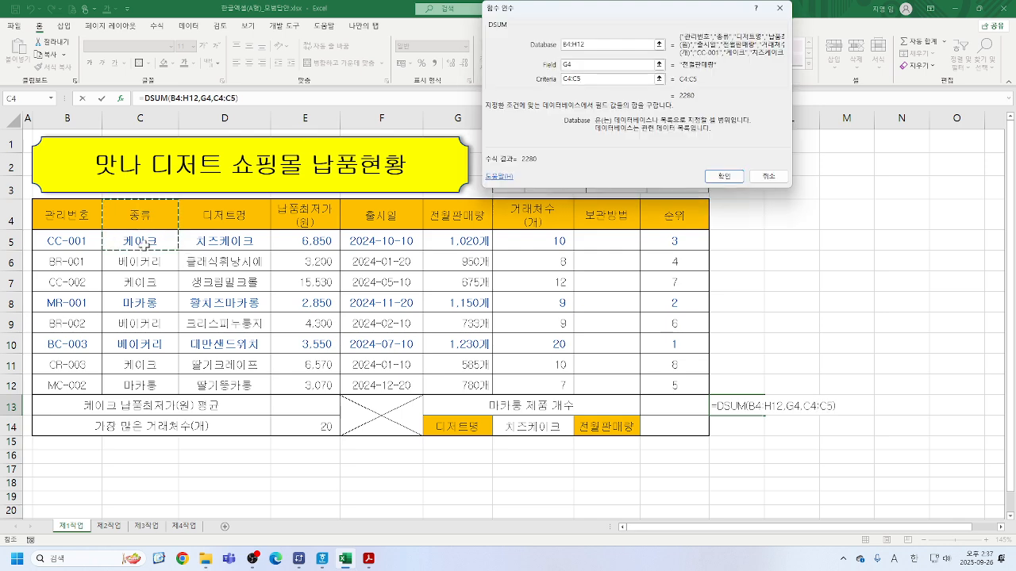
pyautogui.click(724, 177)
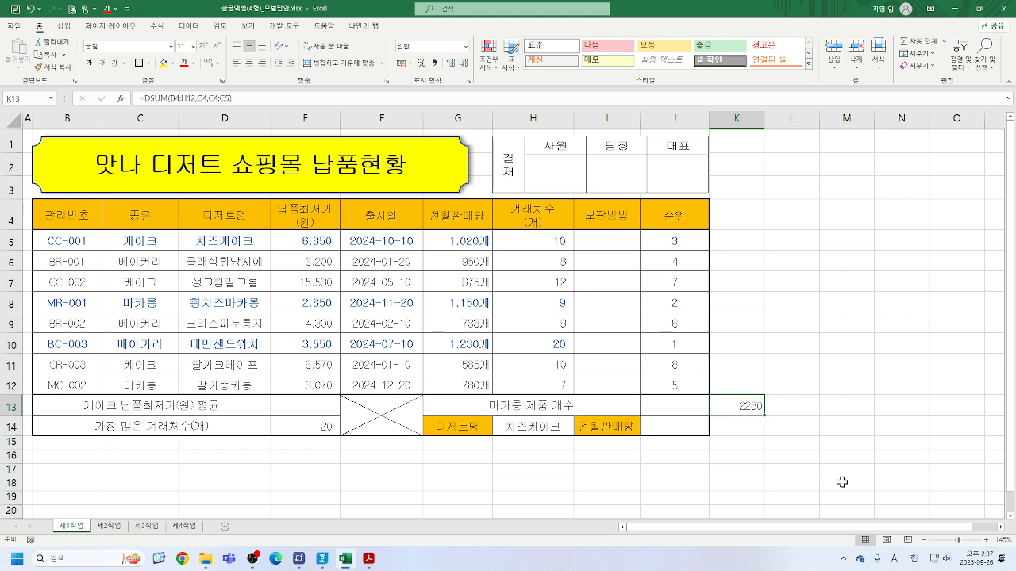
# Step: Build a SUMIF formula in L13 with range C5:C12, criterion "마카롱" and the 전월판매량 range as the sum range
pyautogui.click(792, 408)
pyautogui.write('=')
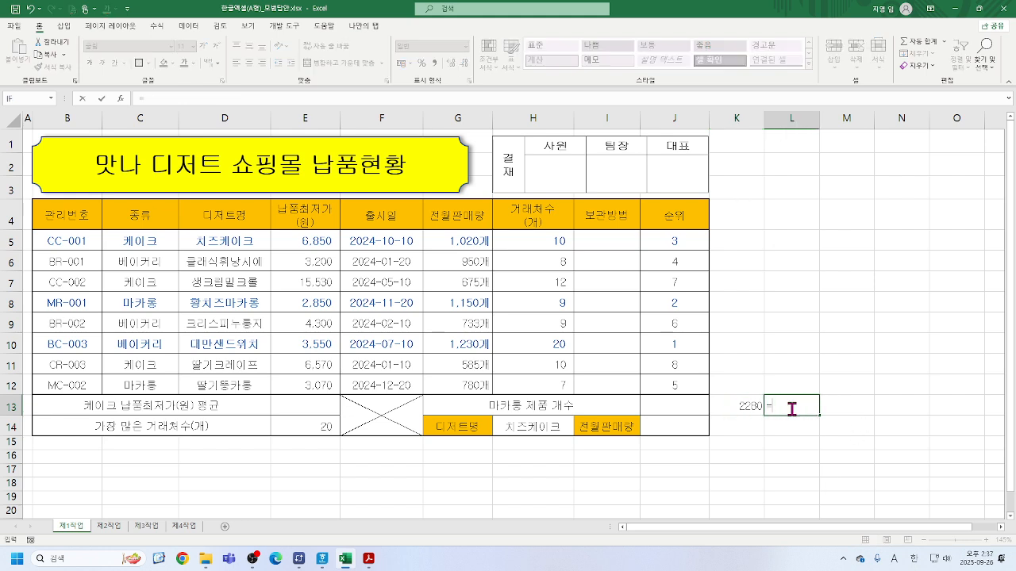
pyautogui.write('SUM')
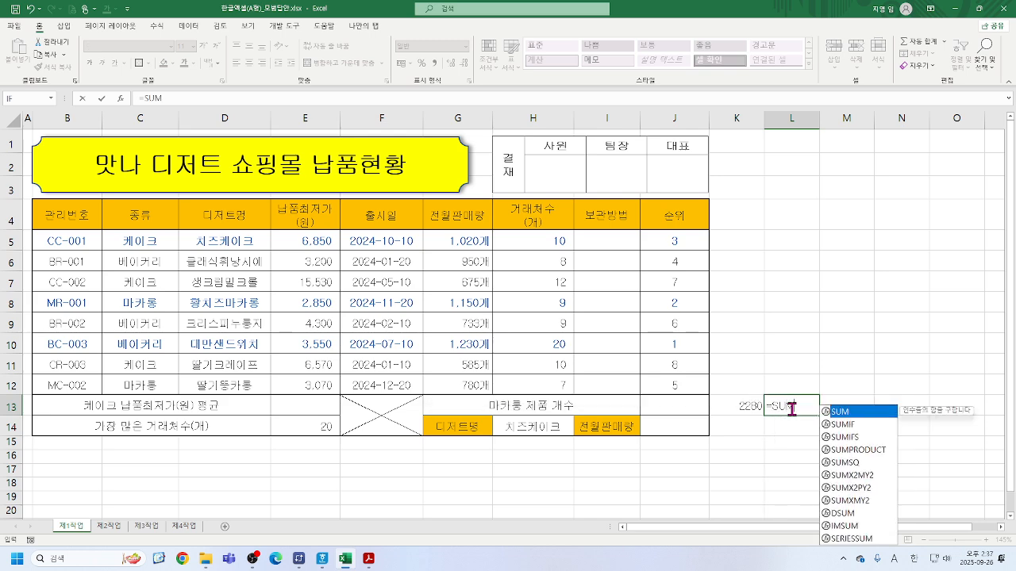
pyautogui.doubleClick(846, 424)
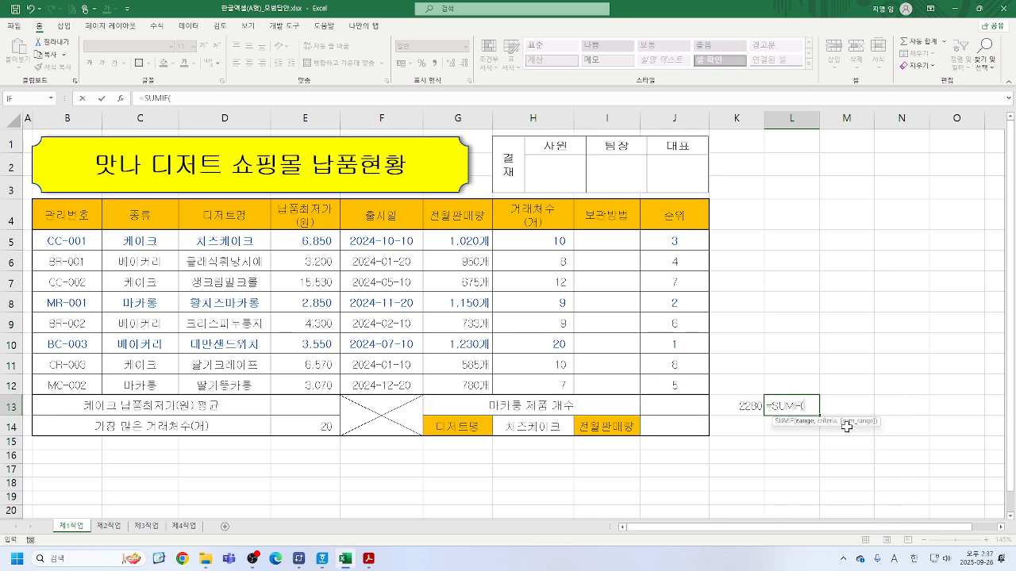
pyautogui.click(120, 98)
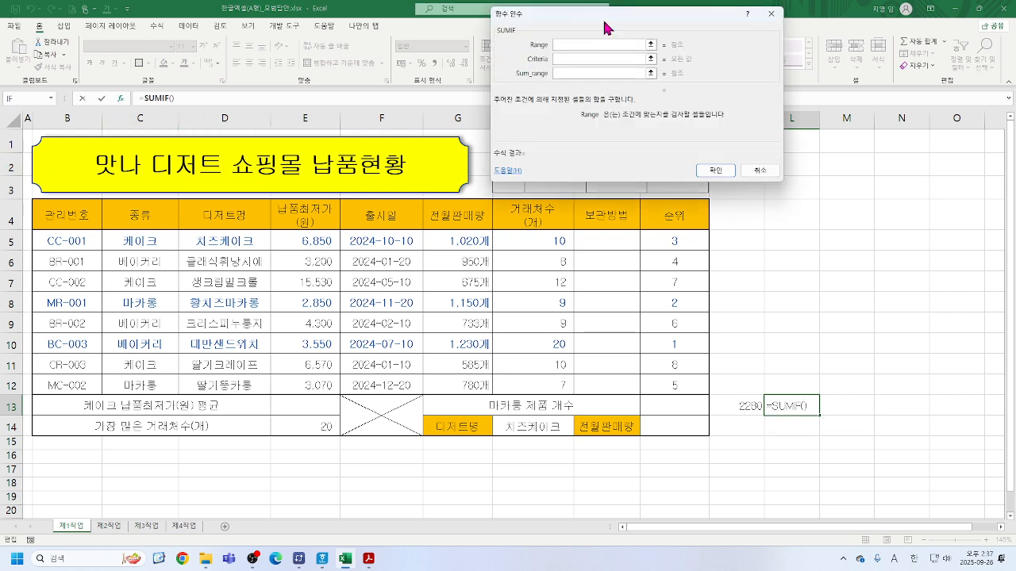
pyautogui.moveTo(699, 40); pyautogui.dragTo(759, 48)
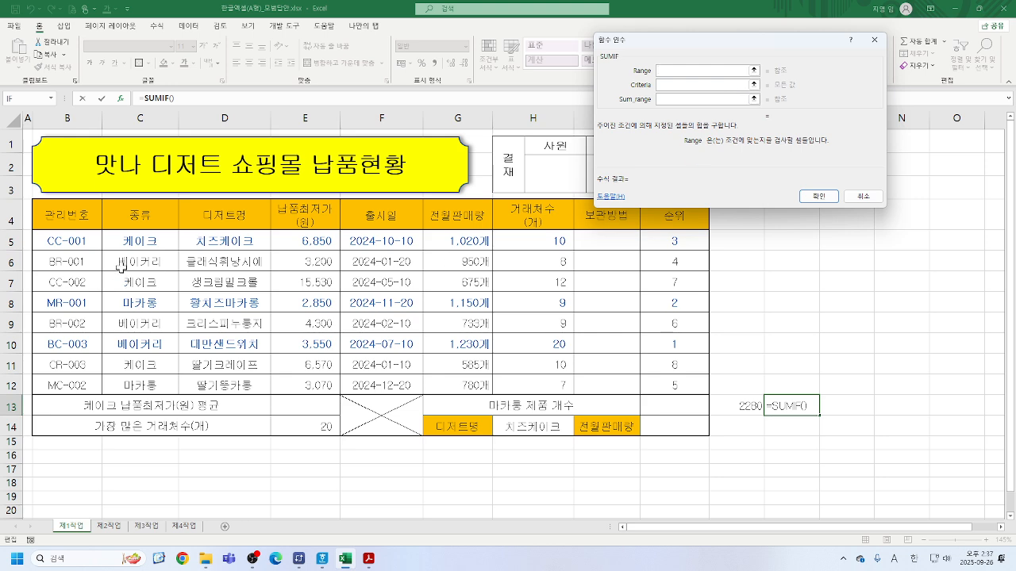
pyautogui.moveTo(135, 241); pyautogui.dragTo(139, 389)
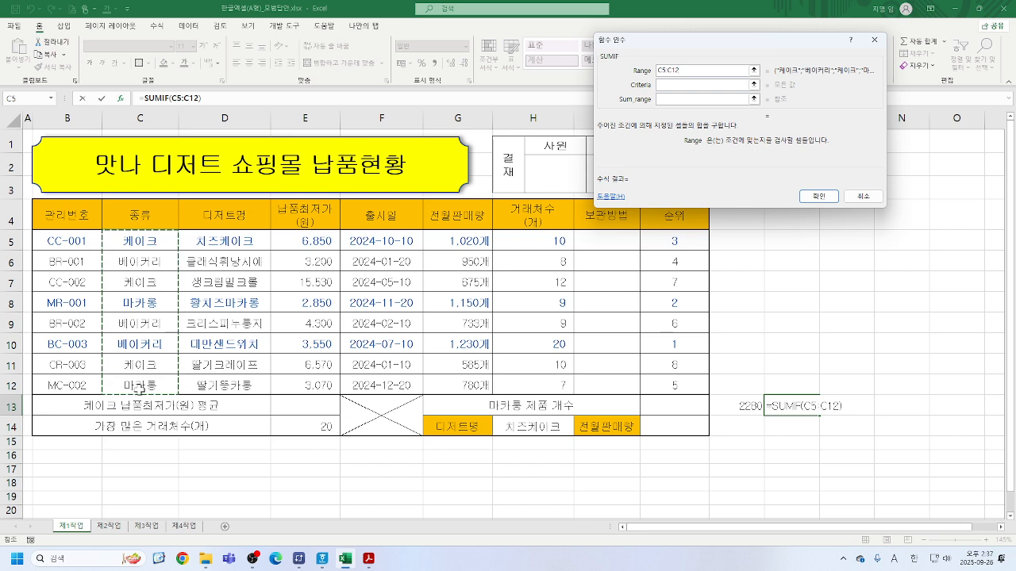
pyautogui.press('Tab')
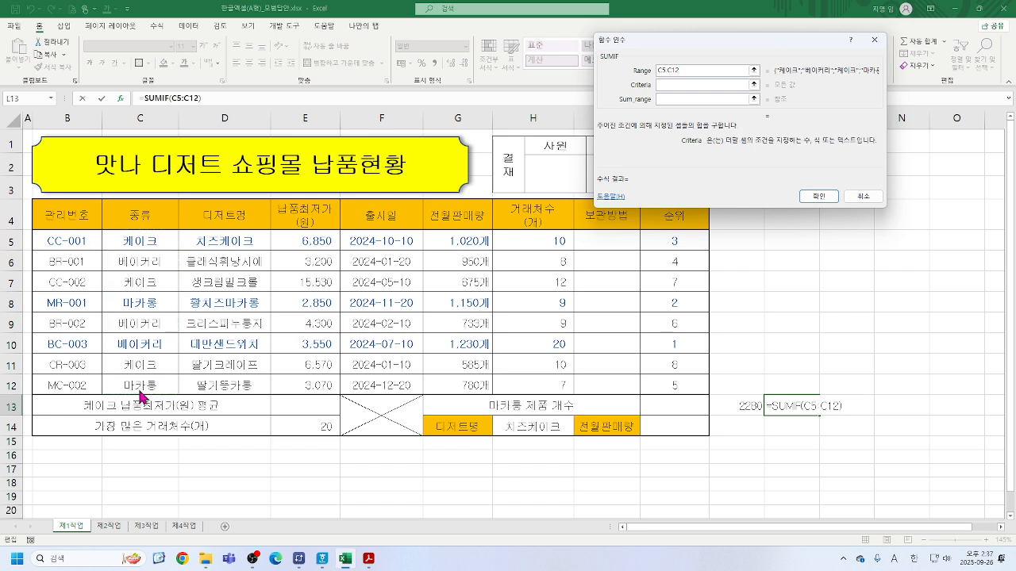
pyautogui.write('ㅁㅏ카롱')
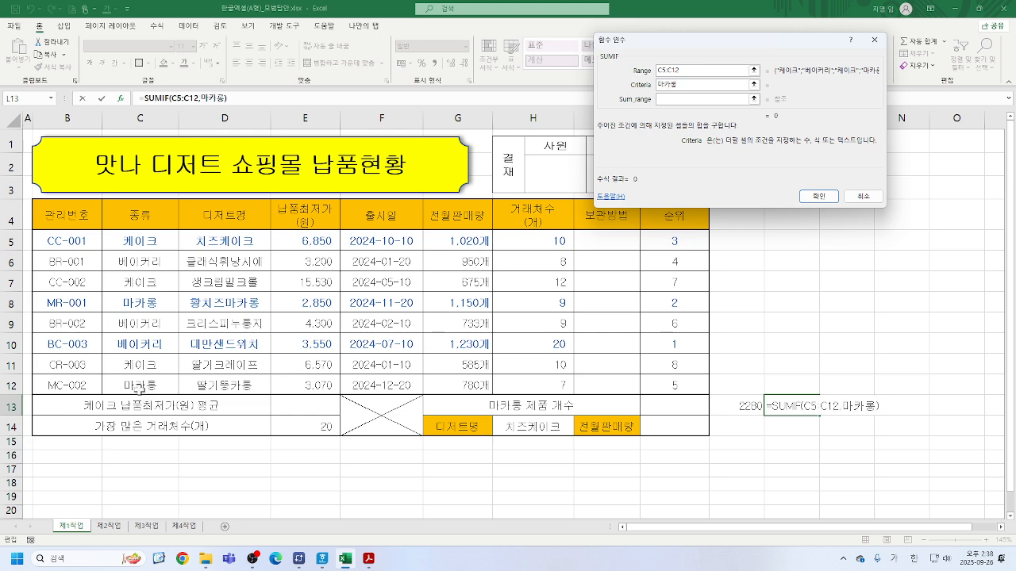
pyautogui.press('Tab')
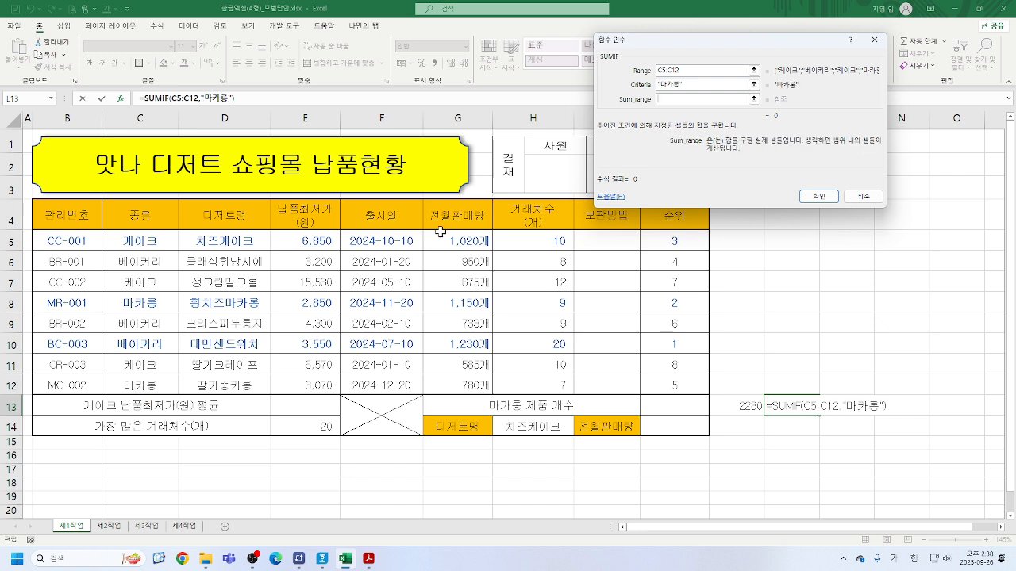
pyautogui.moveTo(442, 238); pyautogui.dragTo(473, 380)
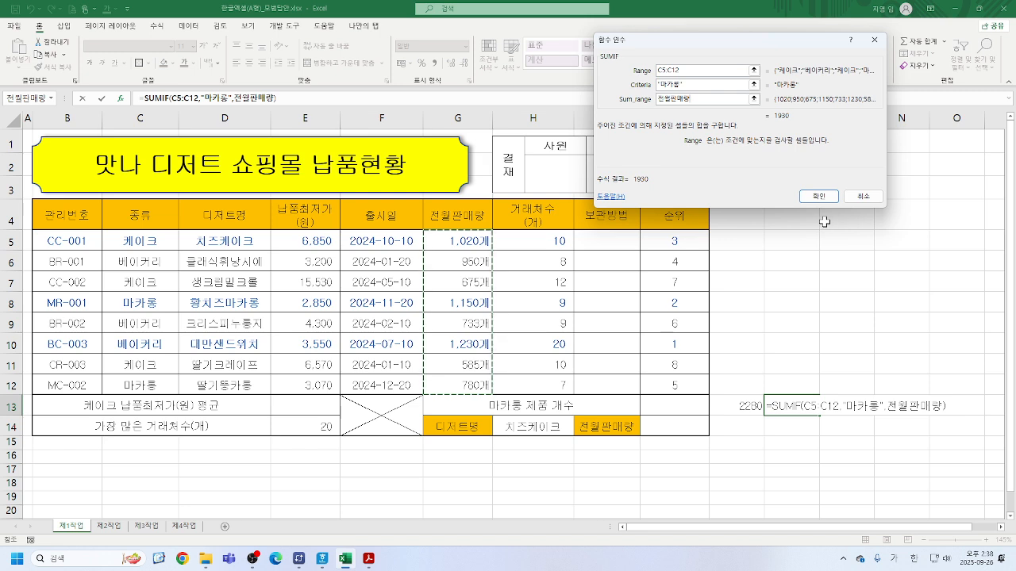
# Step: Change the SUMIF criterion in L13 to "케이크" and confirm the formula
pyautogui.click(699, 85)
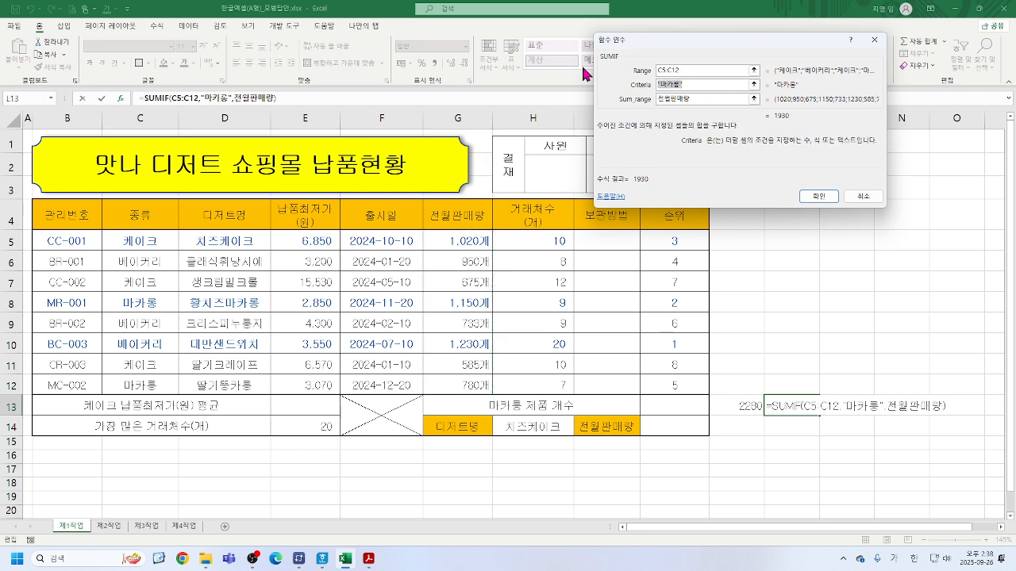
pyautogui.write('케이크')
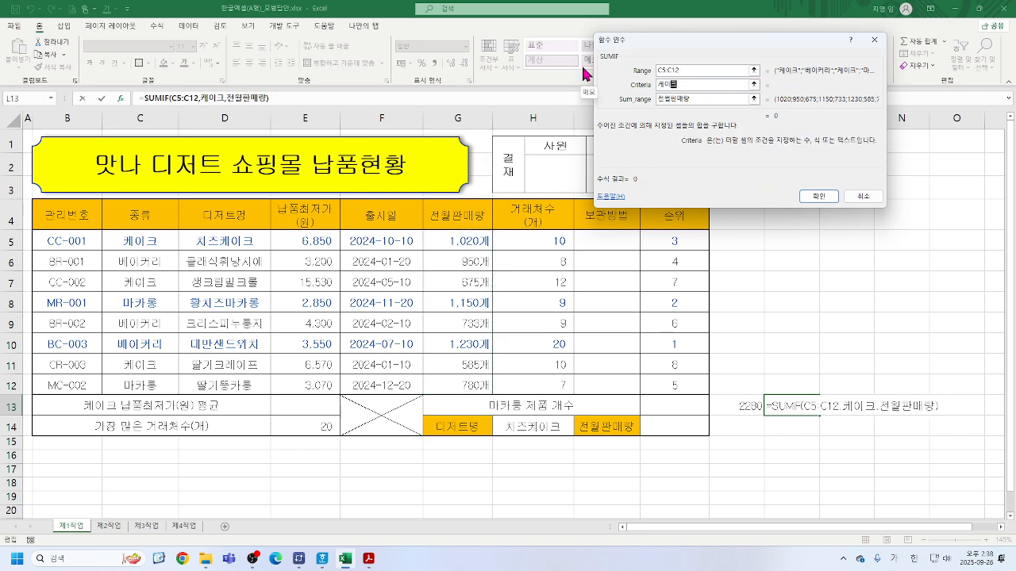
pyautogui.press('Tab')
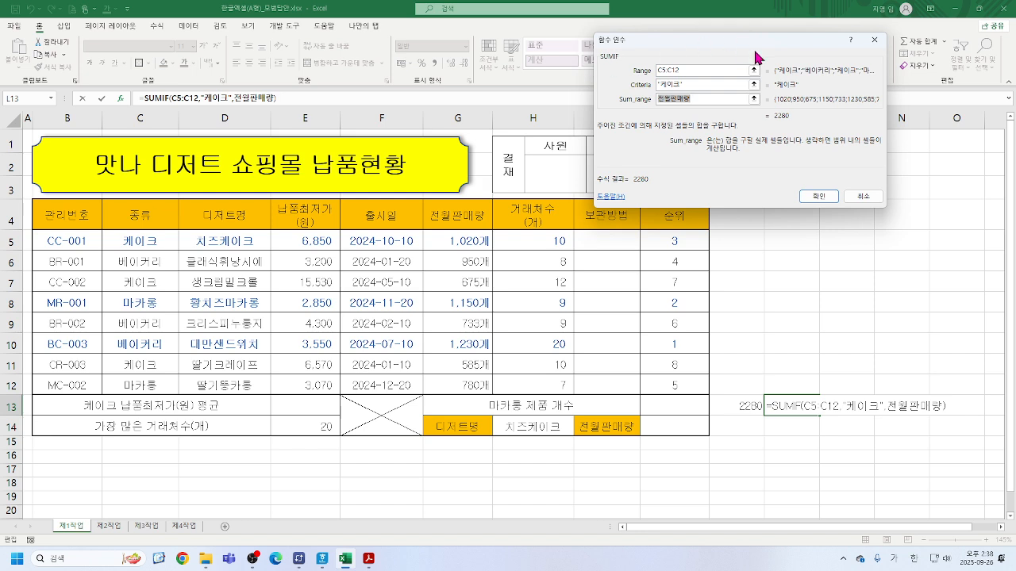
pyautogui.click(819, 199)
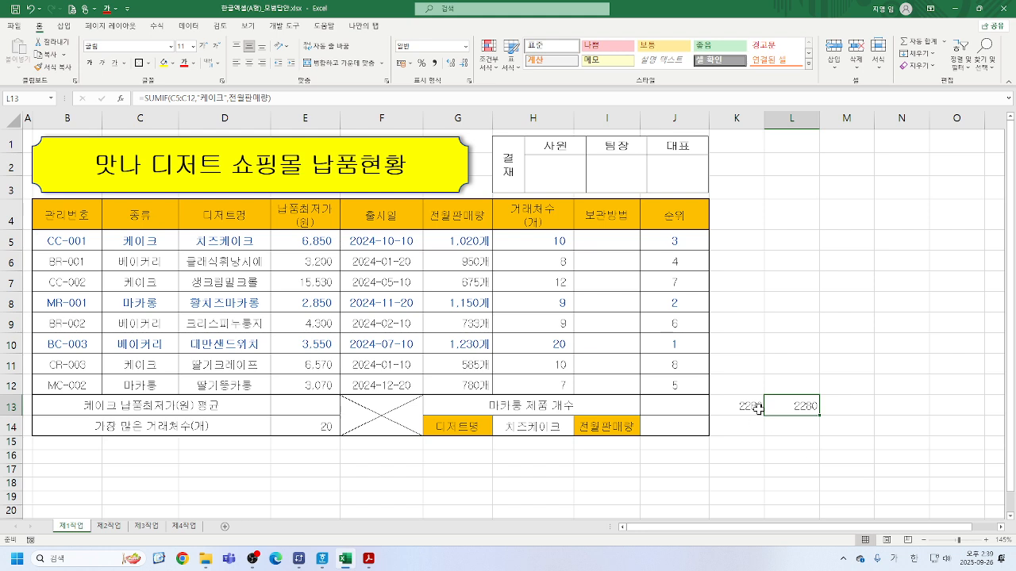
# Step: Clear the DSUM and SUMIF practice formulas in K13:L13
pyautogui.moveTo(736, 407); pyautogui.dragTo(796, 413)
pyautogui.press('Delete')
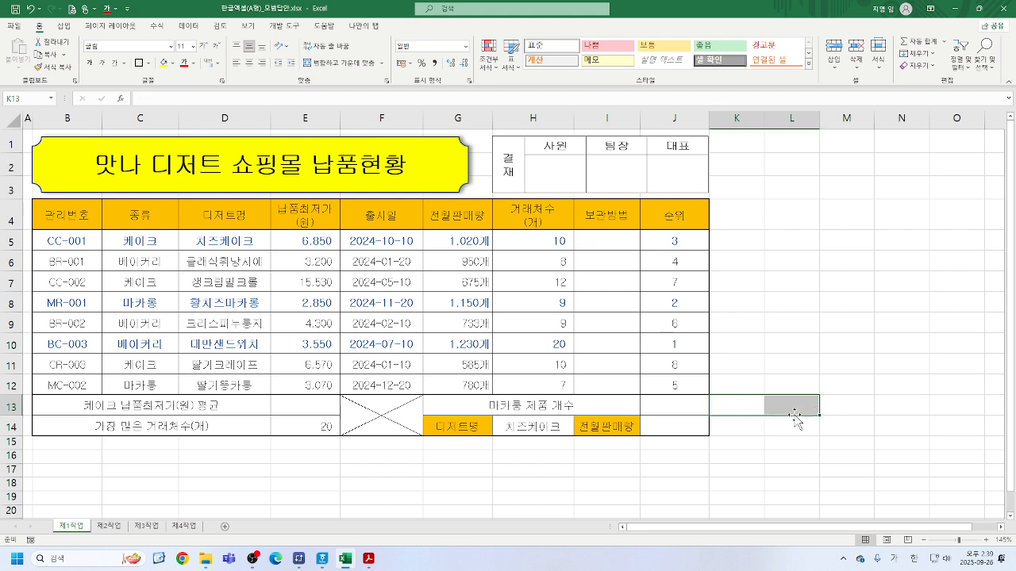
# Step: Enter a COUNTIF formula in J13 with range C5:C12 and cell C8 as the criterion to count the 마카롱 products
pyautogui.click(672, 406)
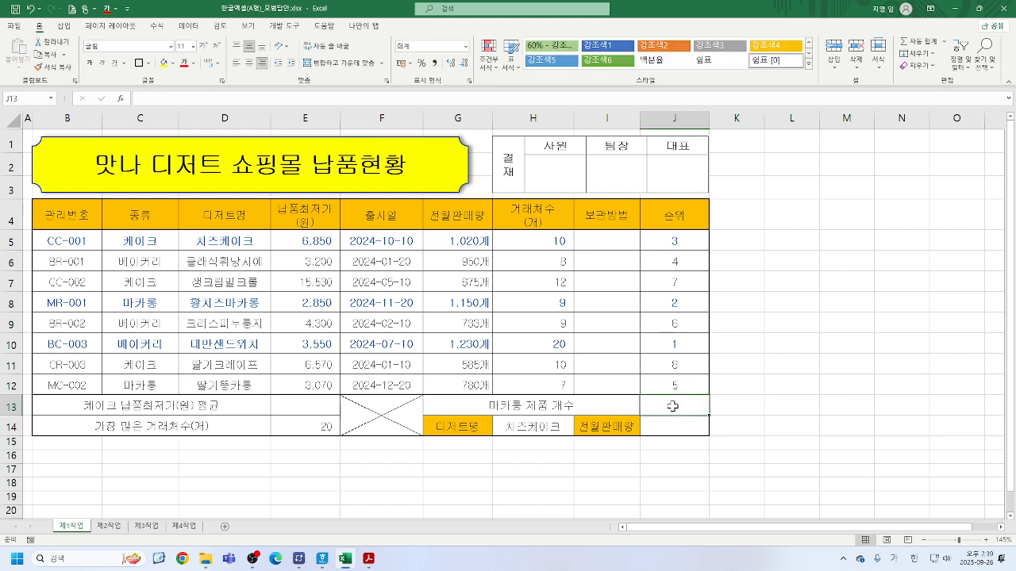
pyautogui.write('=')
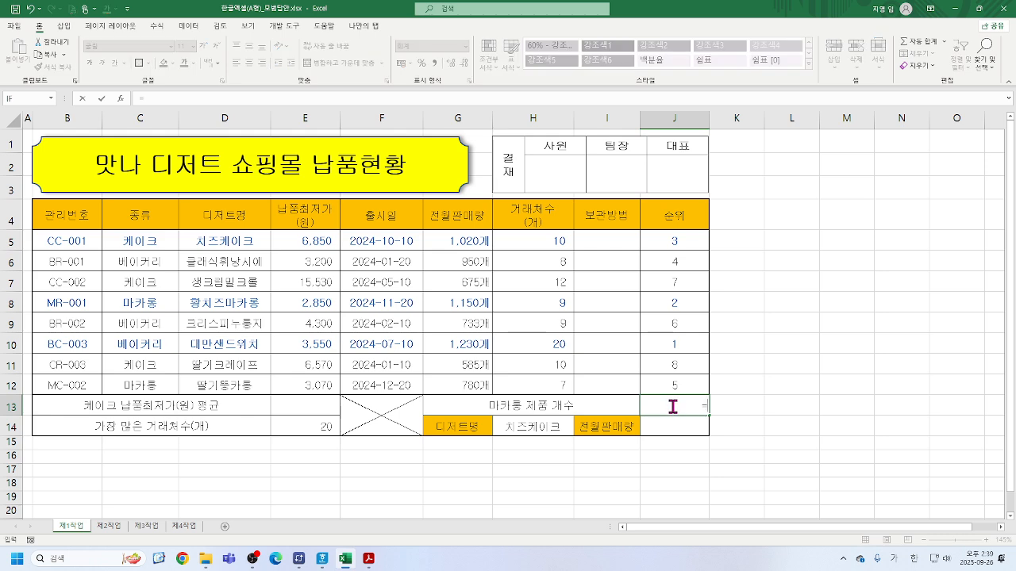
pyautogui.write('COU')
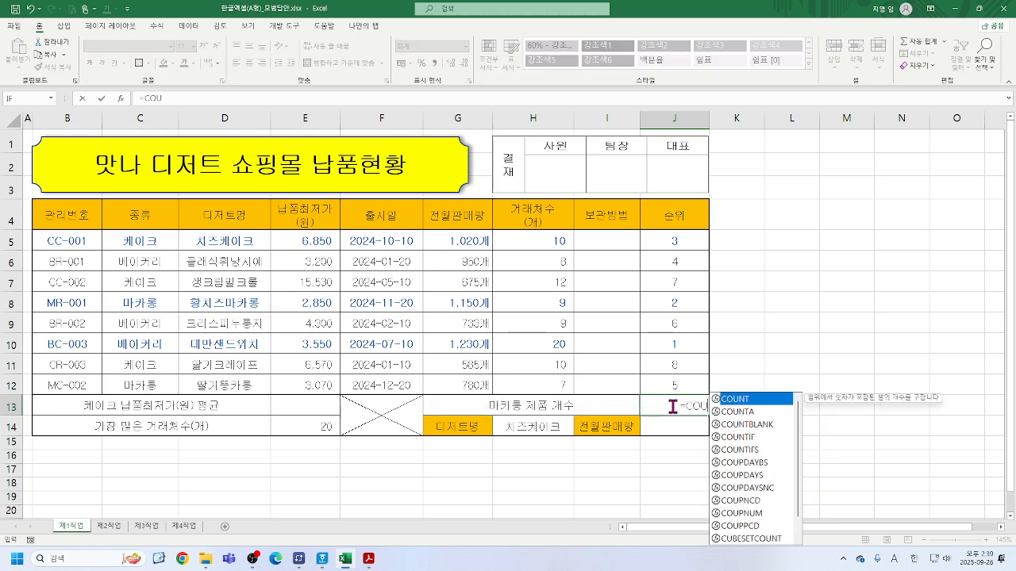
pyautogui.doubleClick(745, 441)
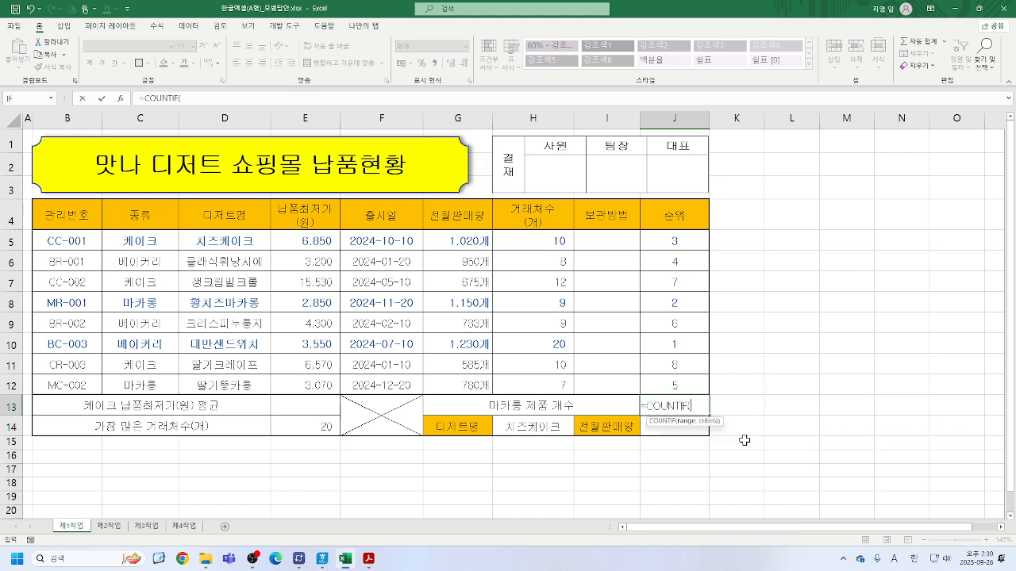
pyautogui.click(122, 98)
pyautogui.click(135, 241)
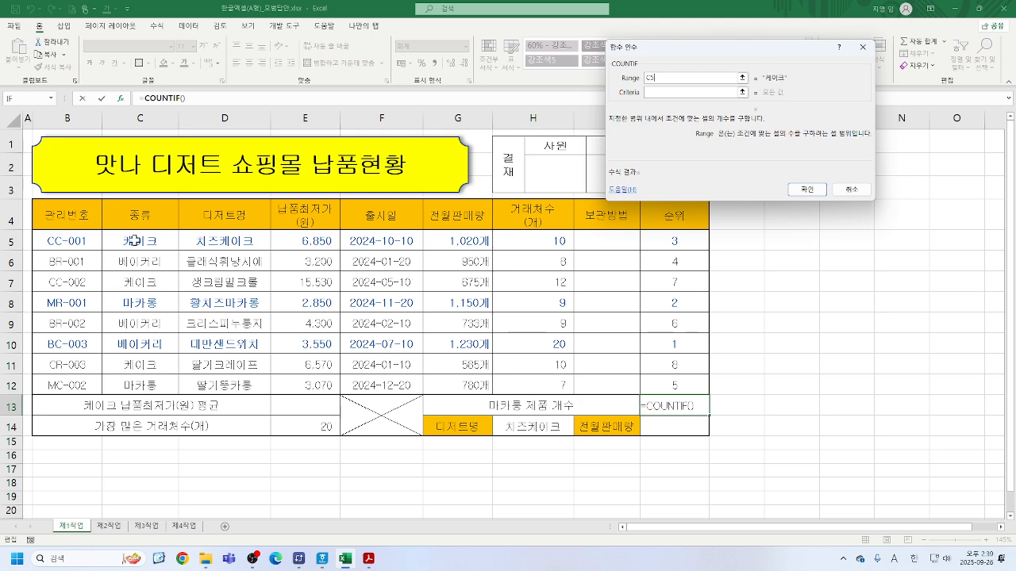
pyautogui.moveTo(135, 240); pyautogui.dragTo(138, 385)
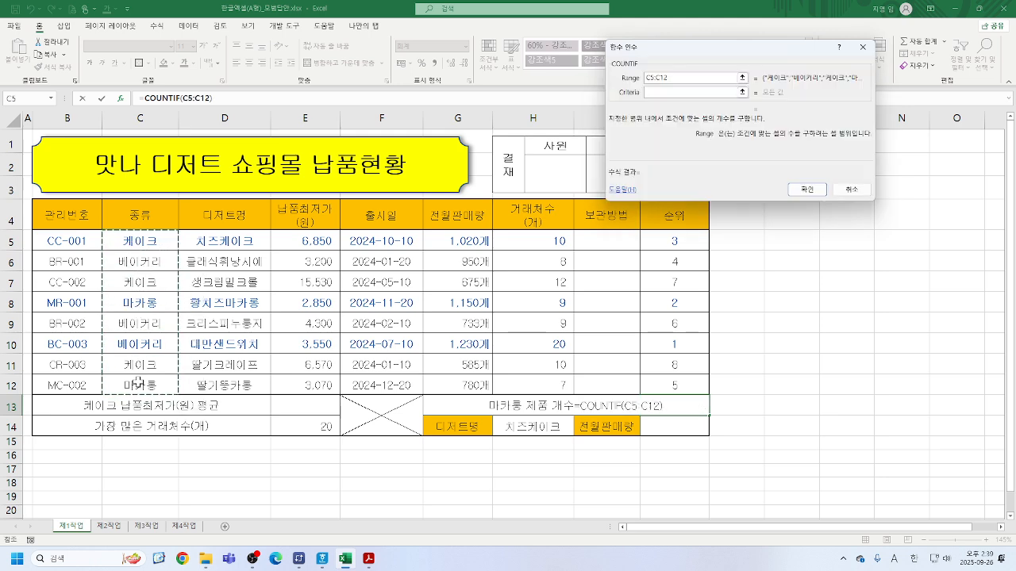
pyautogui.press('Tab')
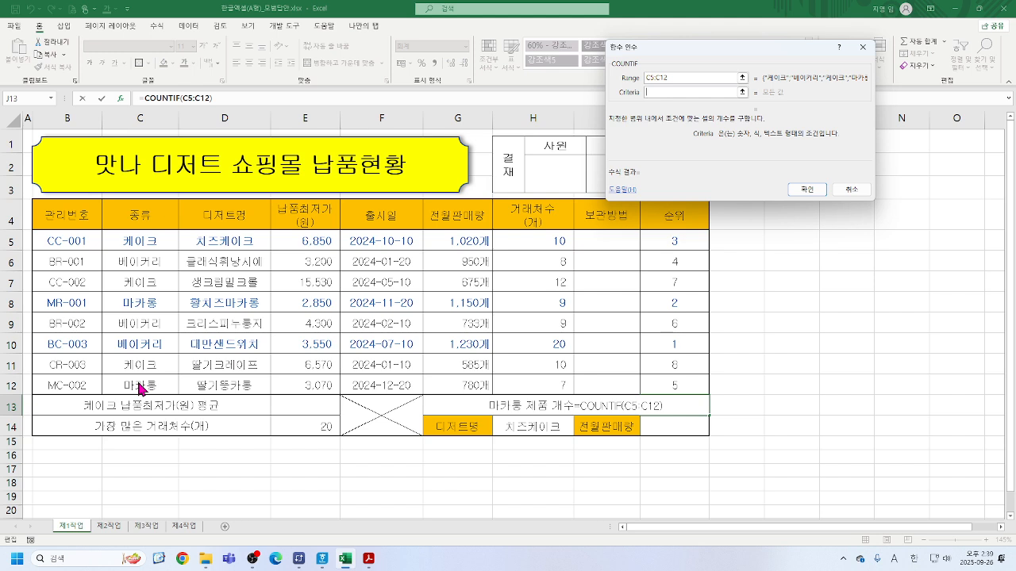
pyautogui.click(140, 302)
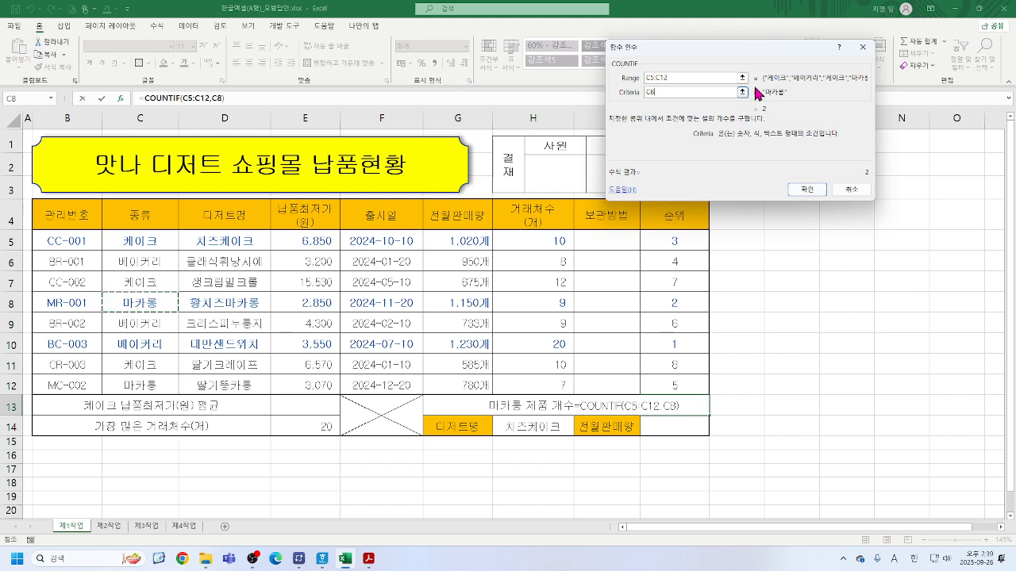
pyautogui.click(807, 188)
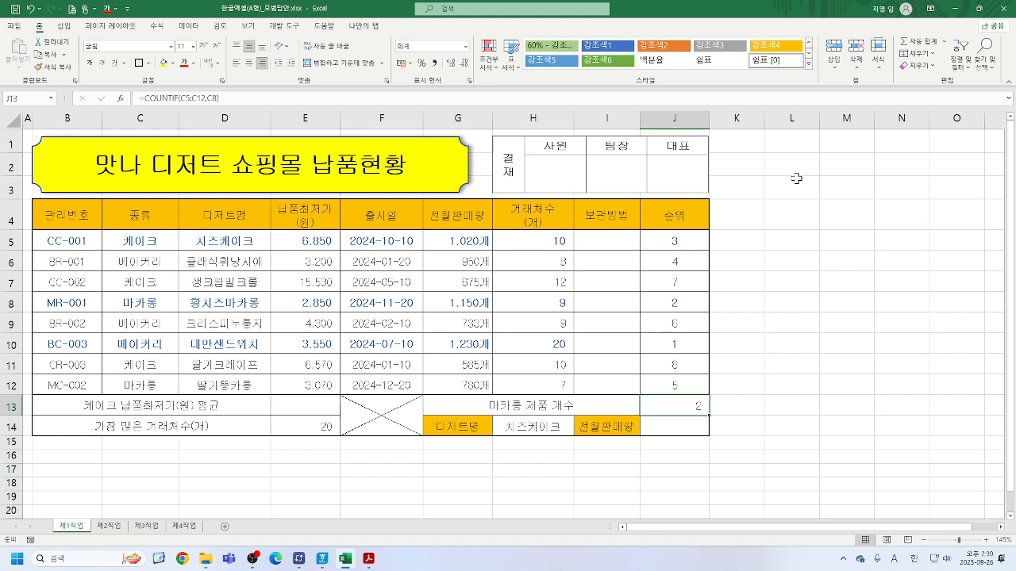
pyautogui.click(149, 304)
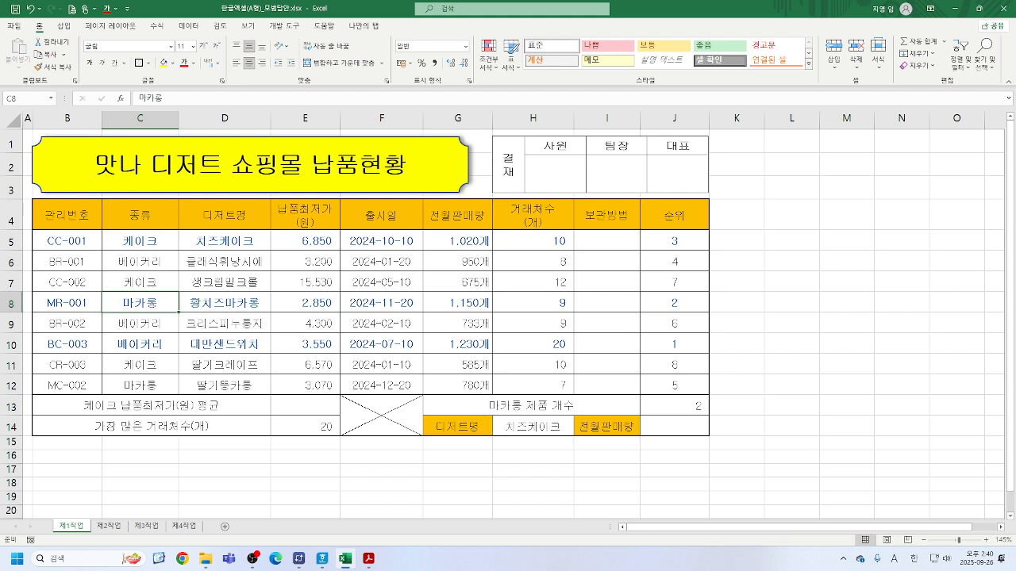
# Step: Start a VLOOKUP formula in J14 with H14 as the lookup value and D5:H12 as the table array
pyautogui.click(679, 429)
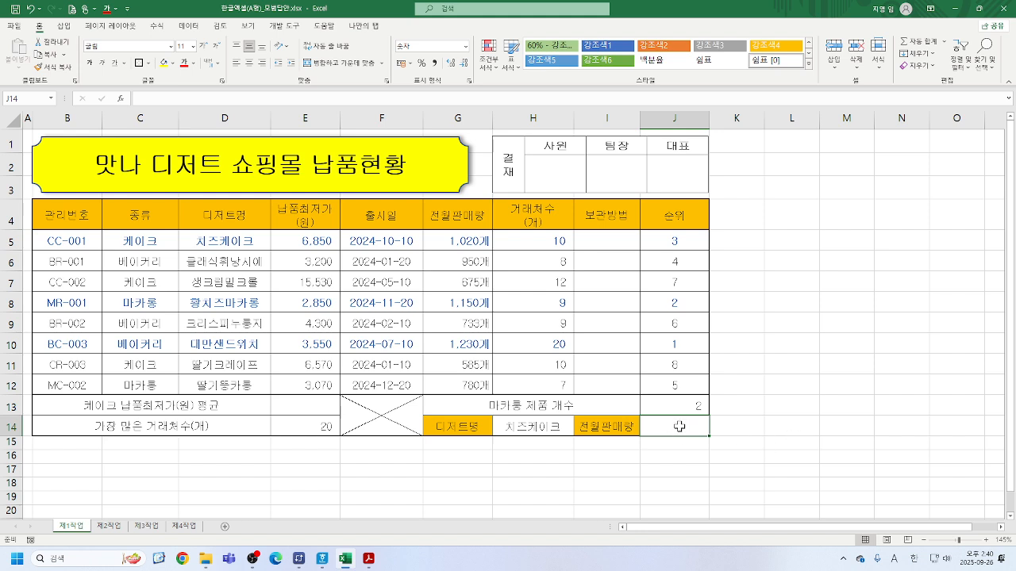
pyautogui.write('=')
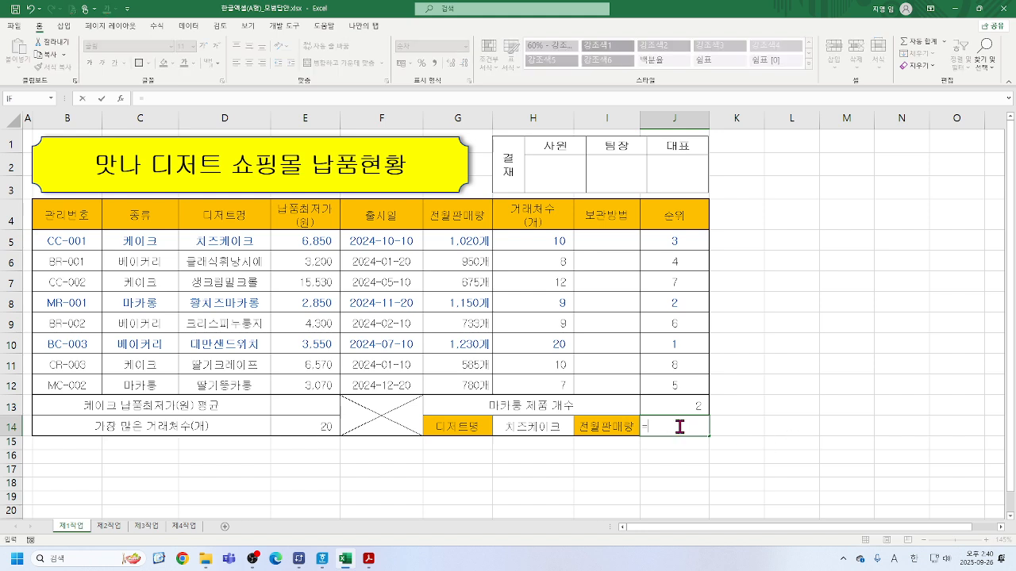
pyautogui.write('V')
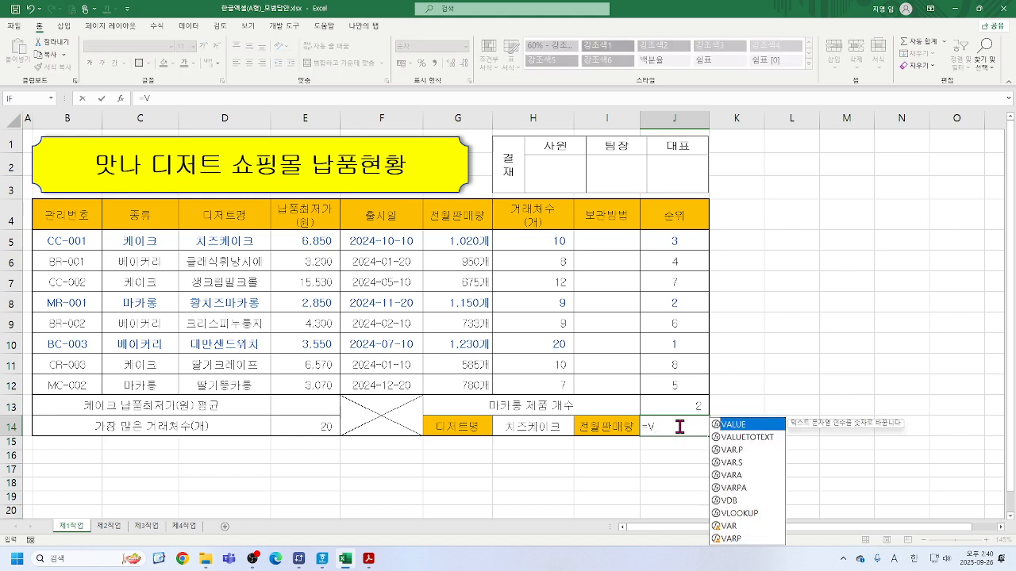
pyautogui.doubleClick(738, 513)
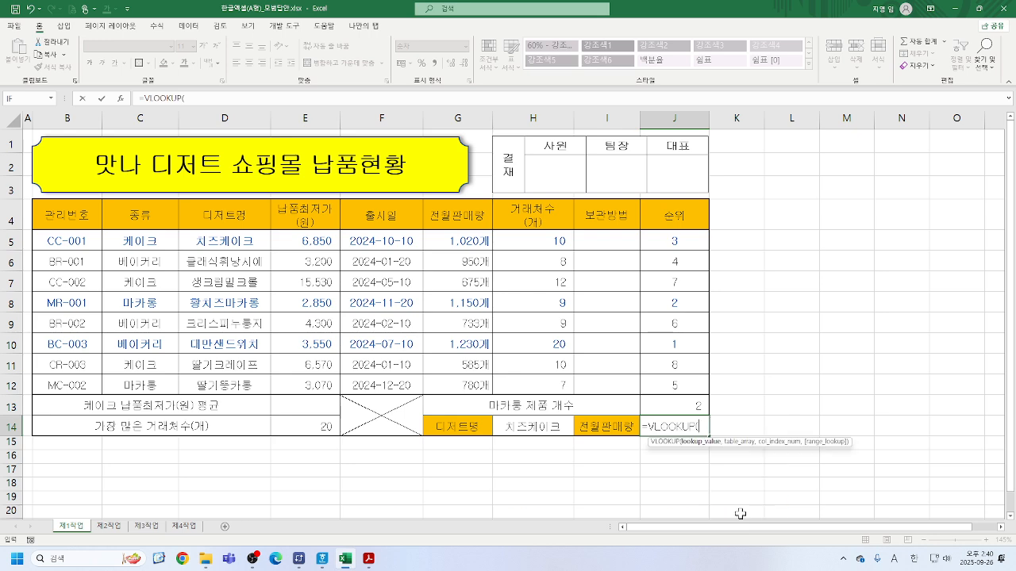
pyautogui.click(121, 98)
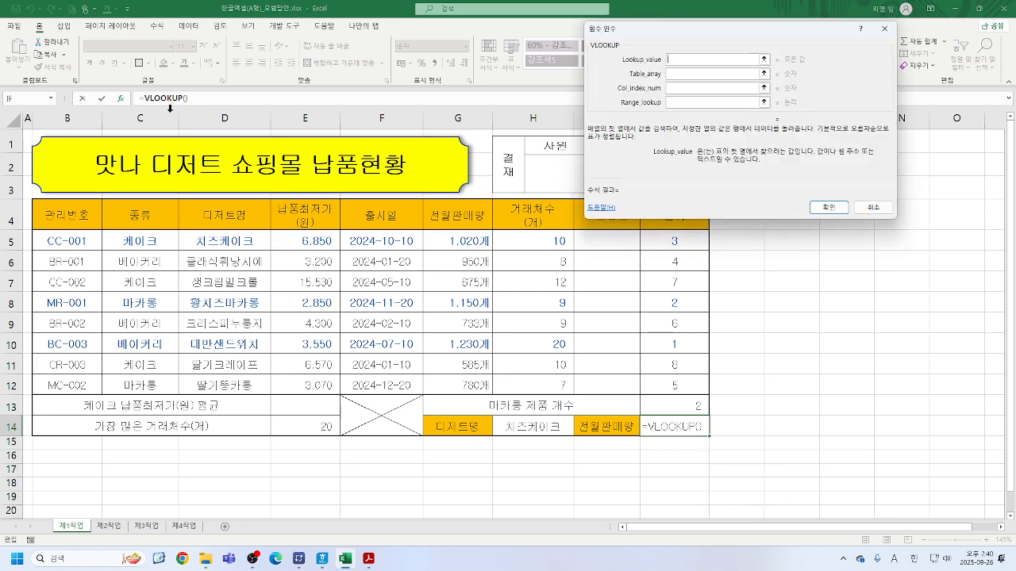
pyautogui.click(520, 426)
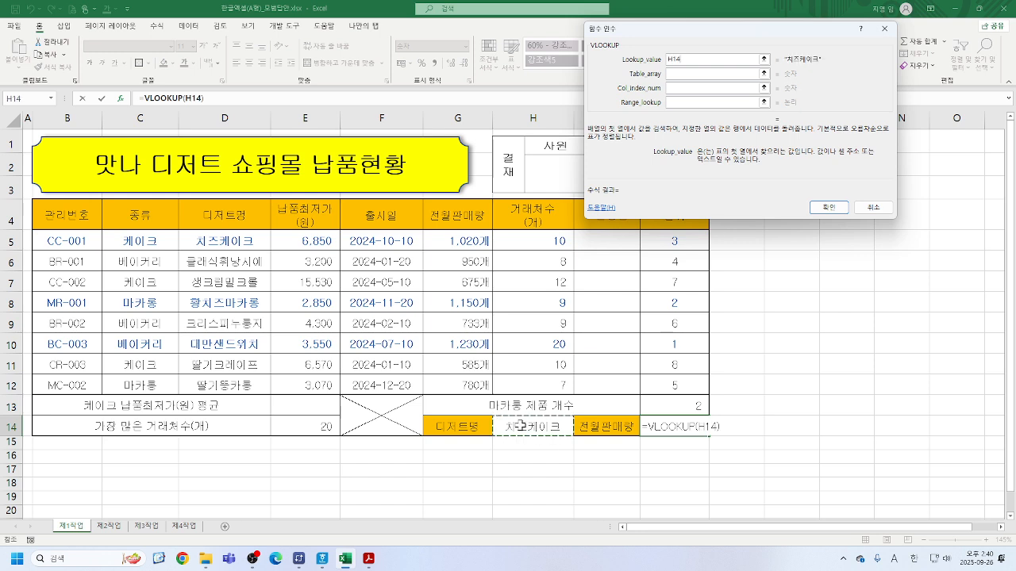
pyautogui.press('Tab')
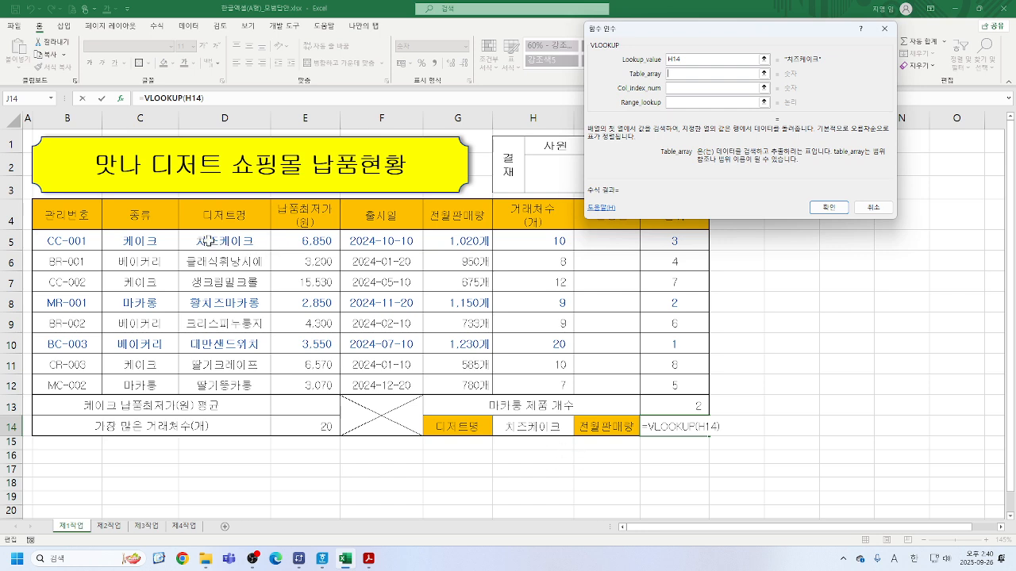
pyautogui.moveTo(208, 240); pyautogui.dragTo(546, 395)
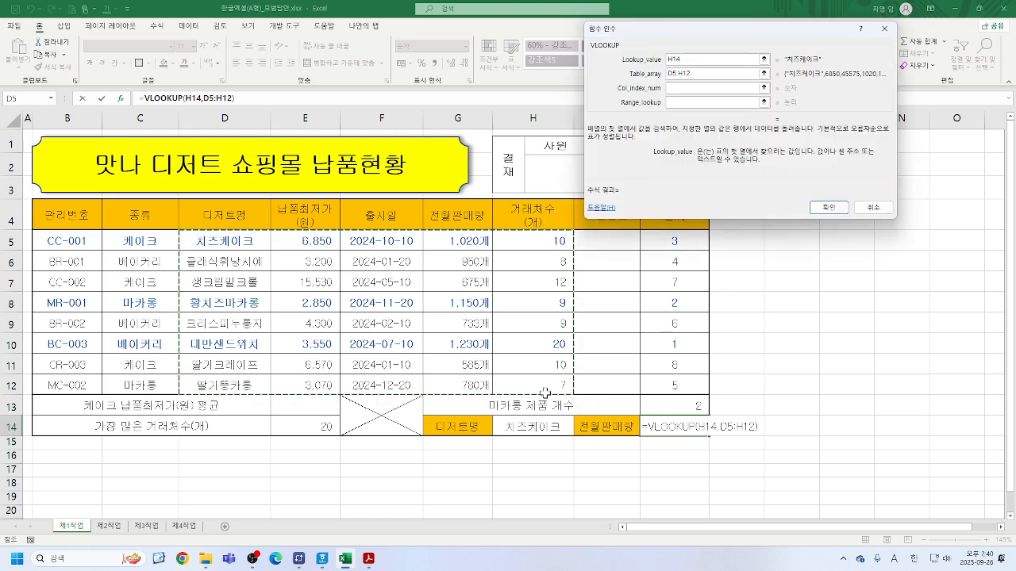
pyautogui.press('Tab')
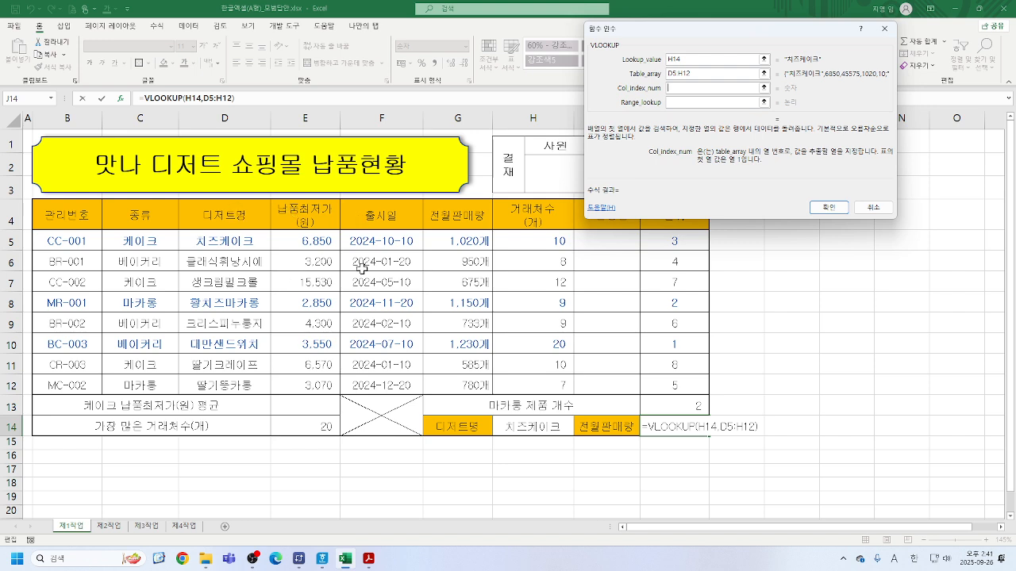
pyautogui.write('4')
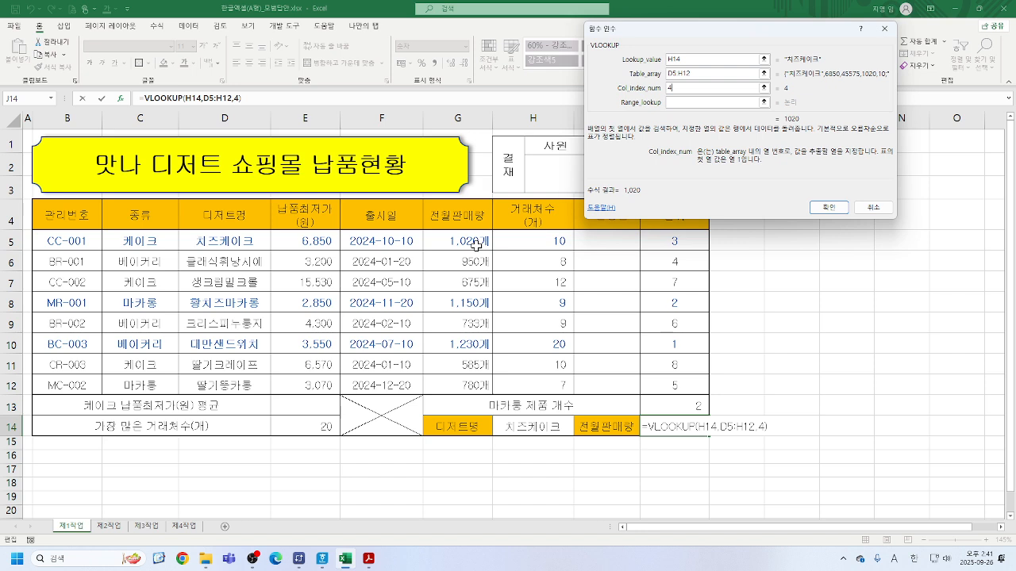
pyautogui.write('+')
pyautogui.click(450, 215)
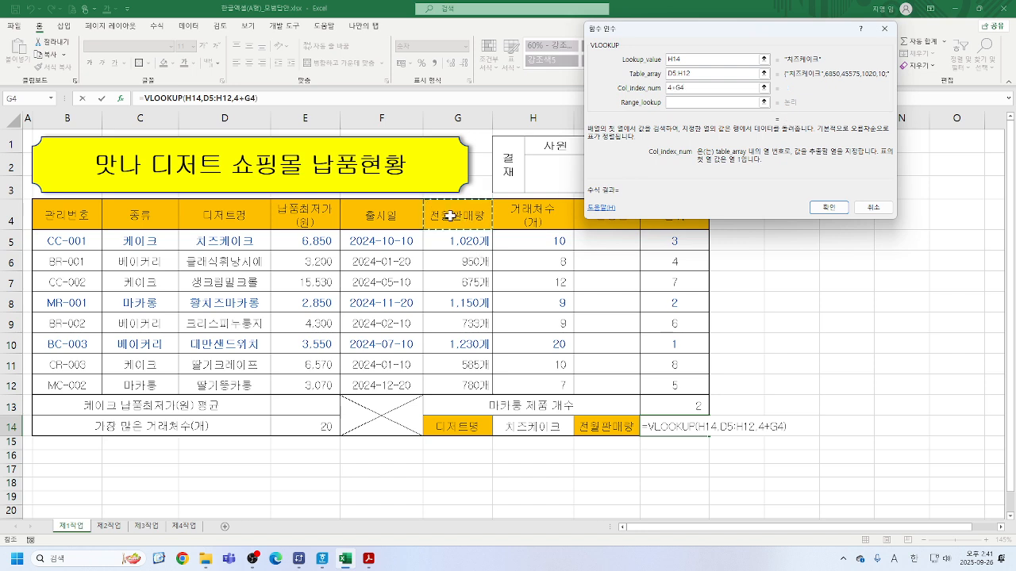
pyautogui.press('BackSpace')
pyautogui.press('BackSpace')
pyautogui.press('BackSpace')
pyautogui.press('BackSpace')
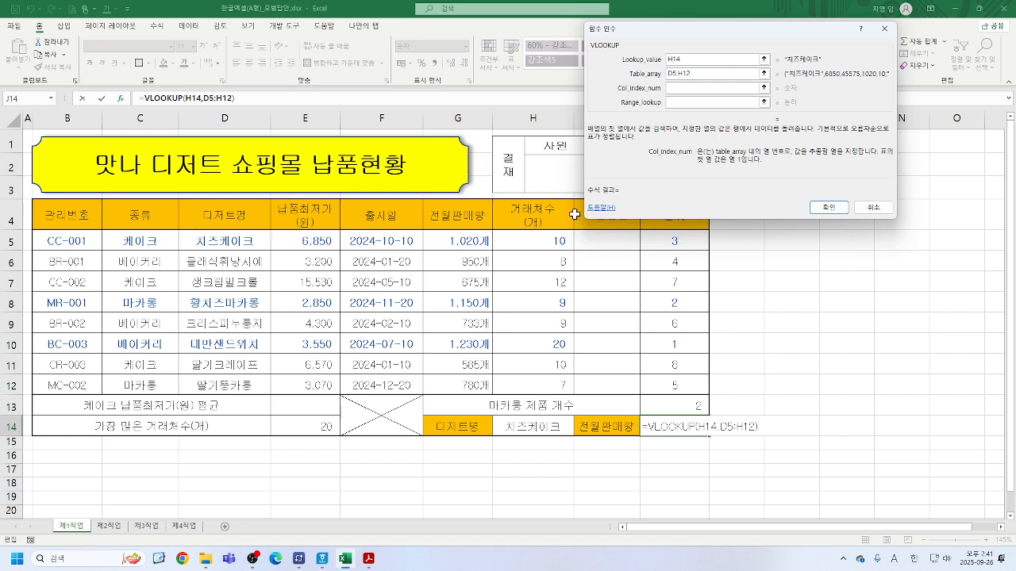
# Step: Set the VLOOKUP column index to 4 and the range lookup to 0, and confirm the formula
pyautogui.write('4')
pyautogui.click(692, 102)
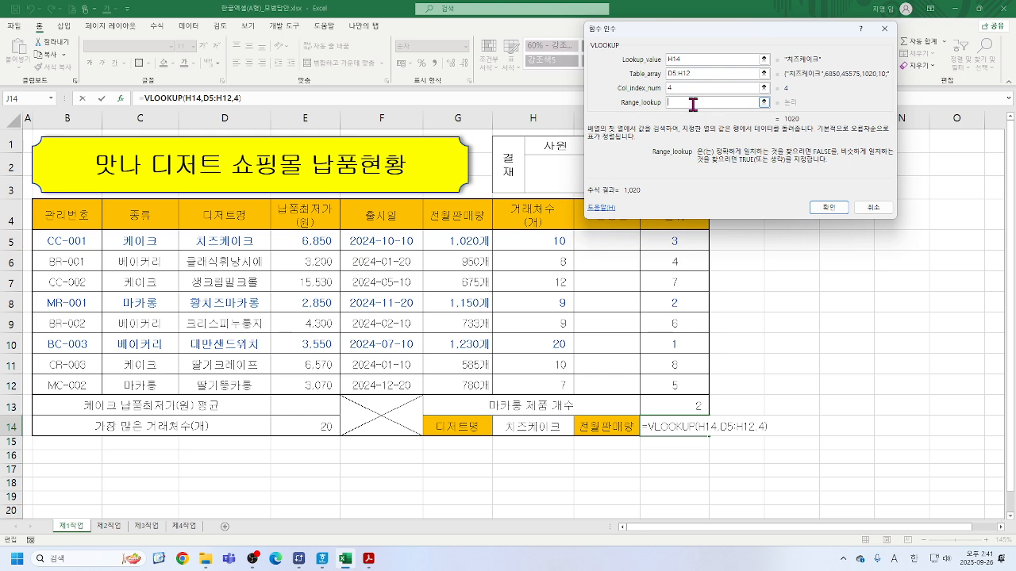
pyautogui.write('0')
pyautogui.click(821, 209)
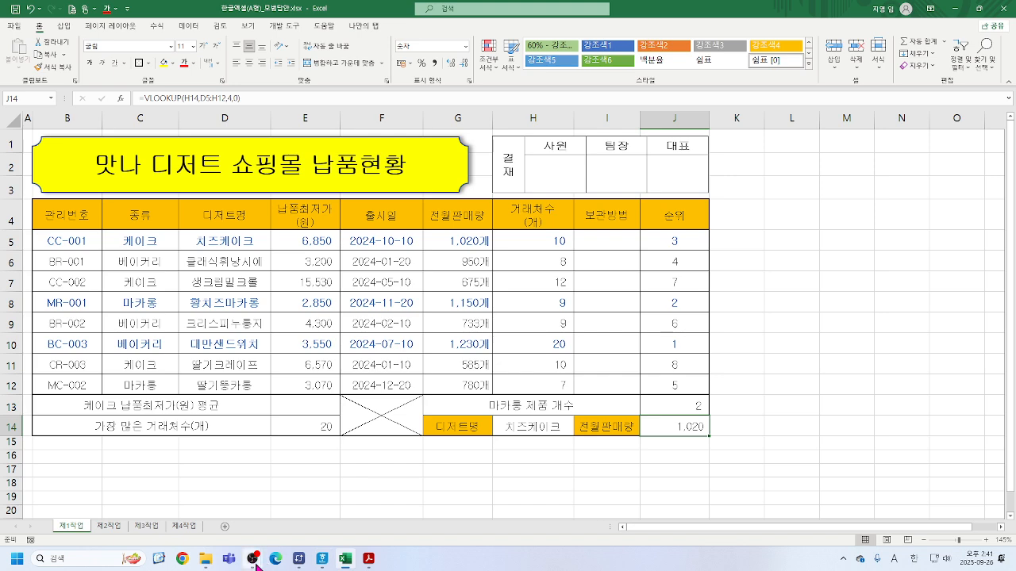
pyautogui.moveTo(256, 563)
pyautogui.click(295, 475)
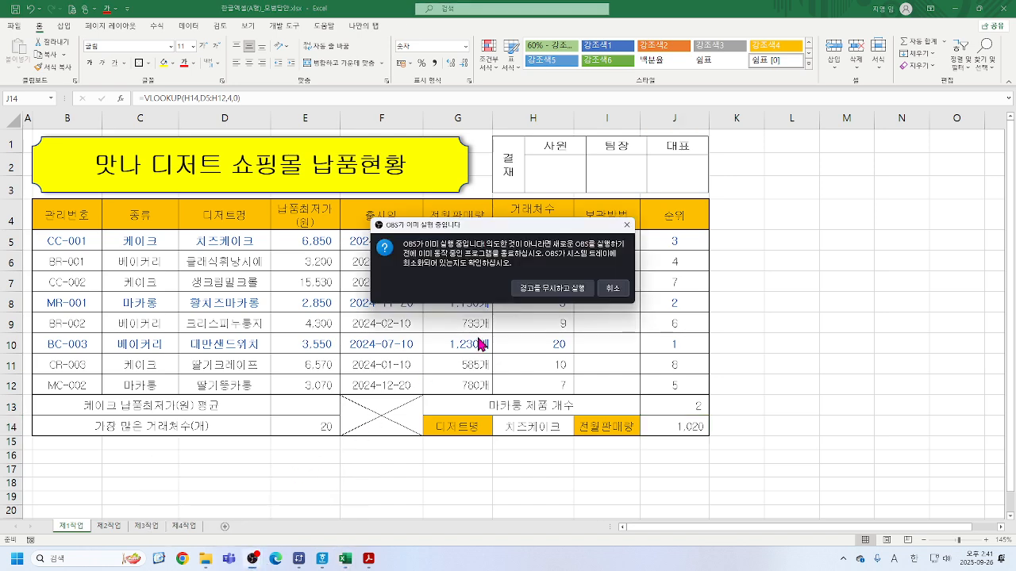
pyautogui.click(569, 290)
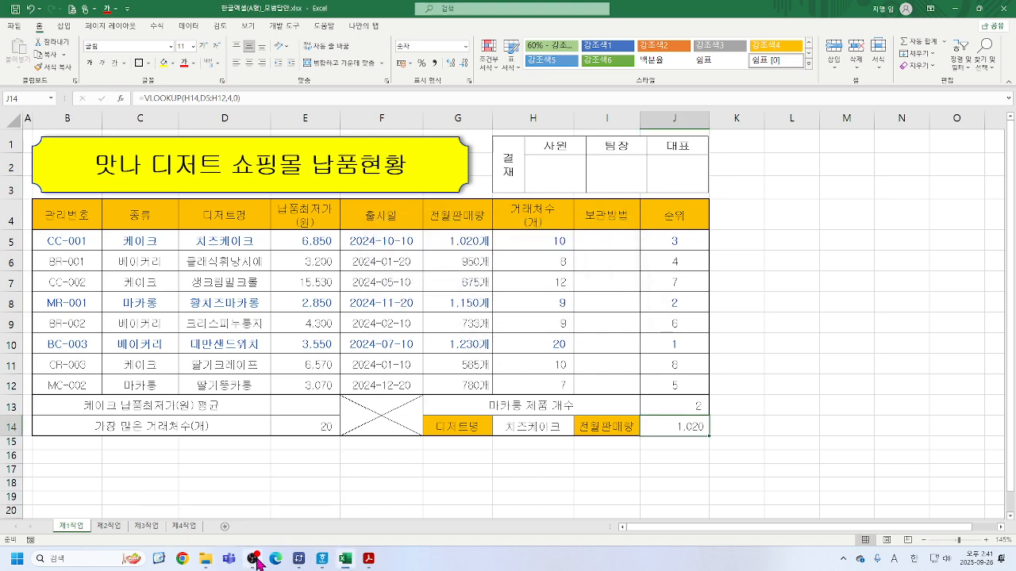